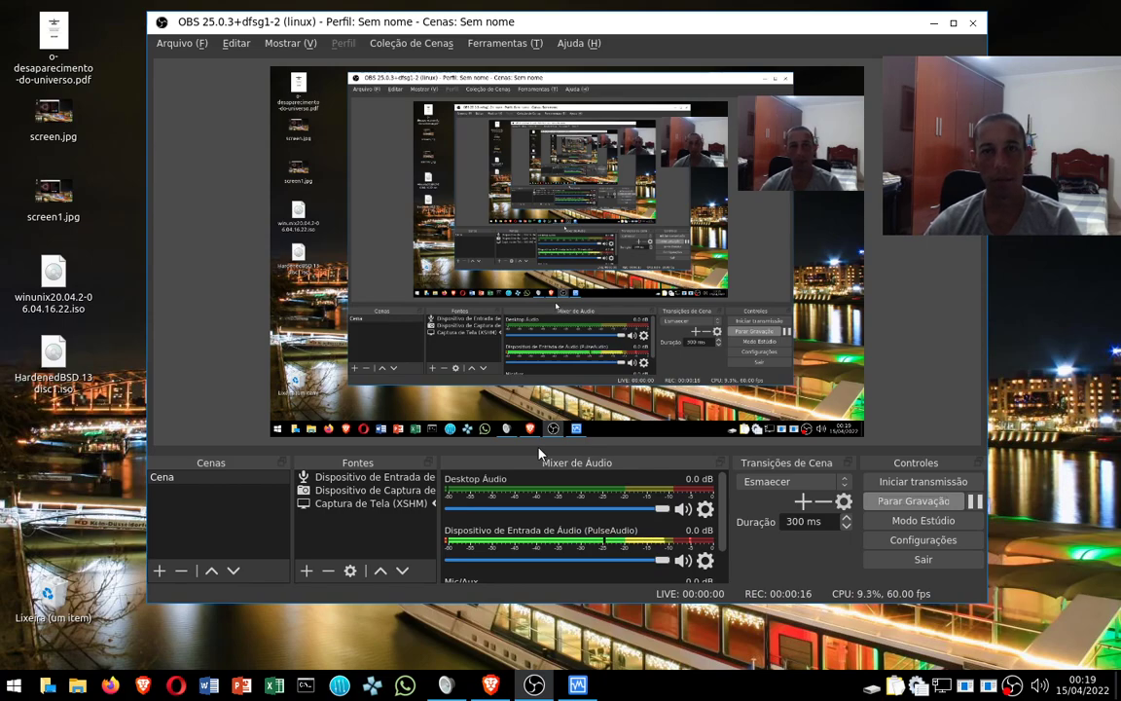
Show the HardenedBSD installation video in the browser and minimize the browser window again.
click(498, 686)
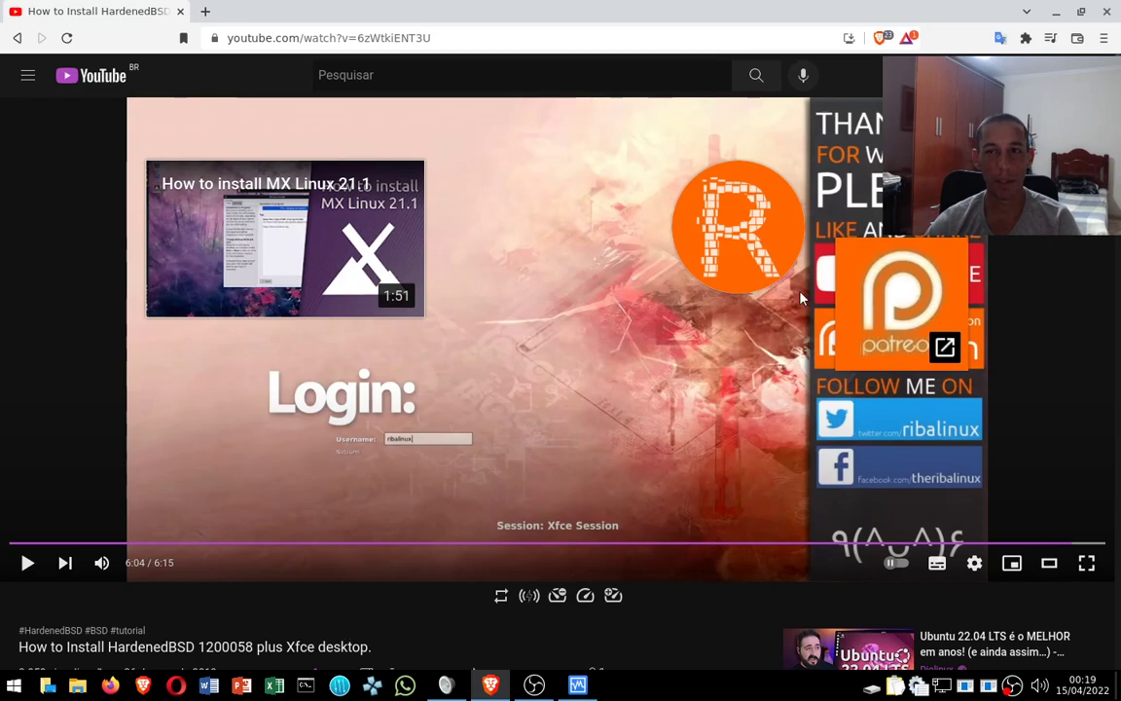
click(1056, 12)
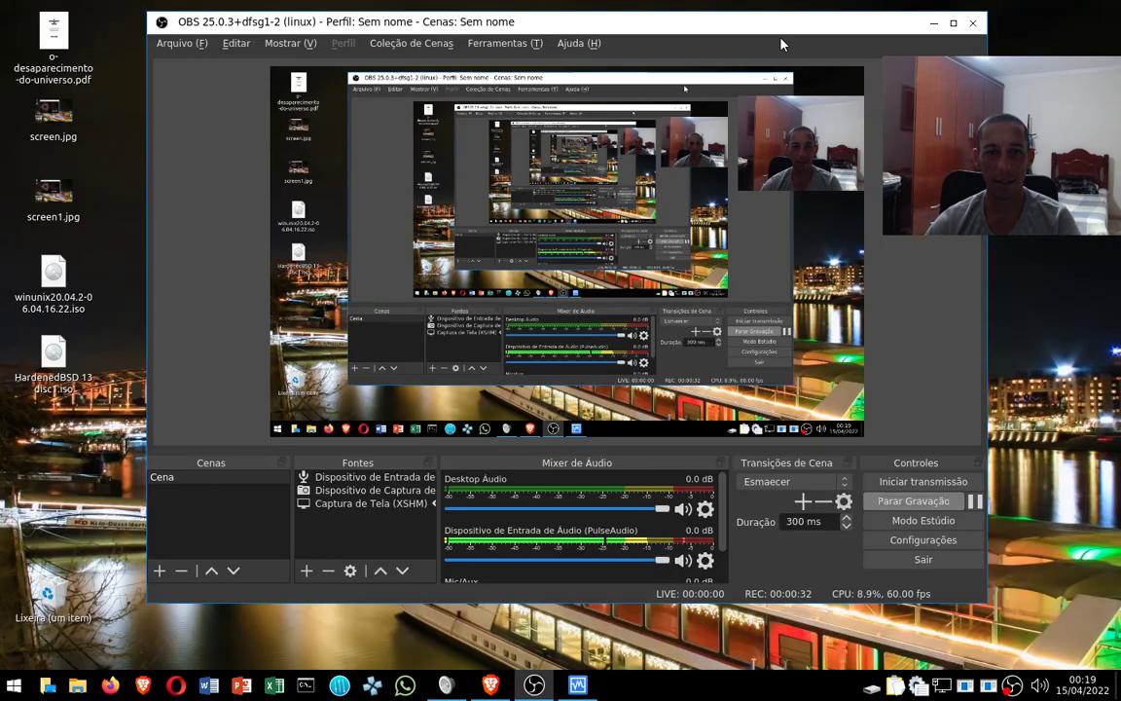
key(alt+Tab)
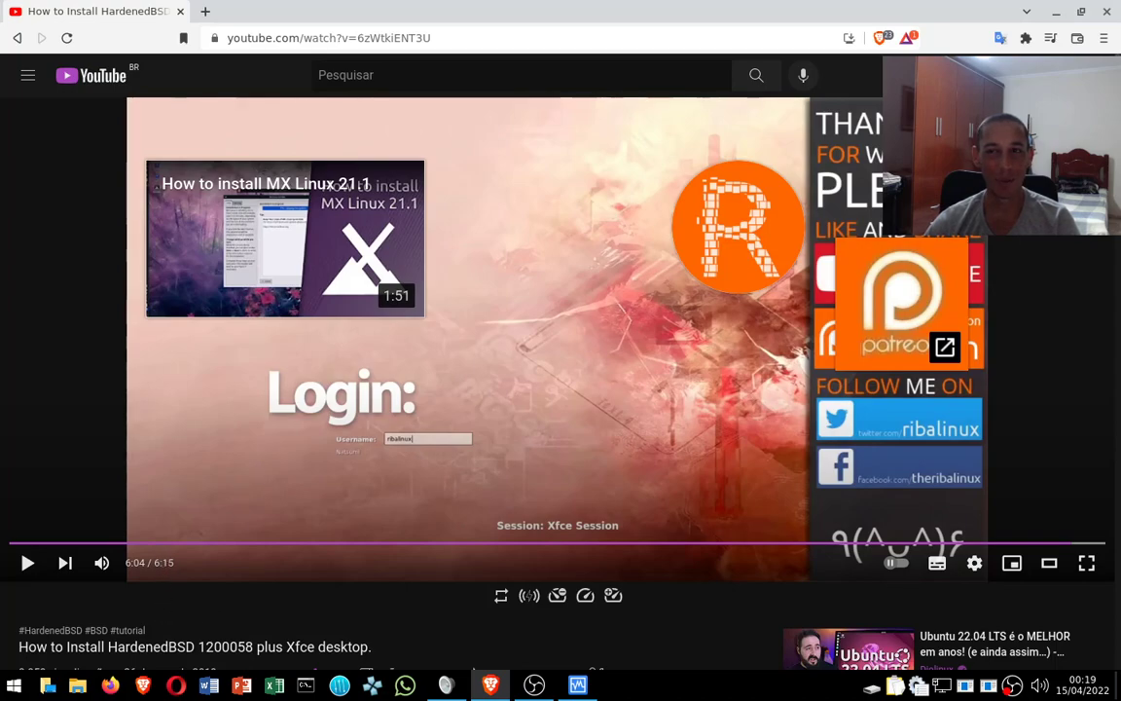
click(1056, 12)
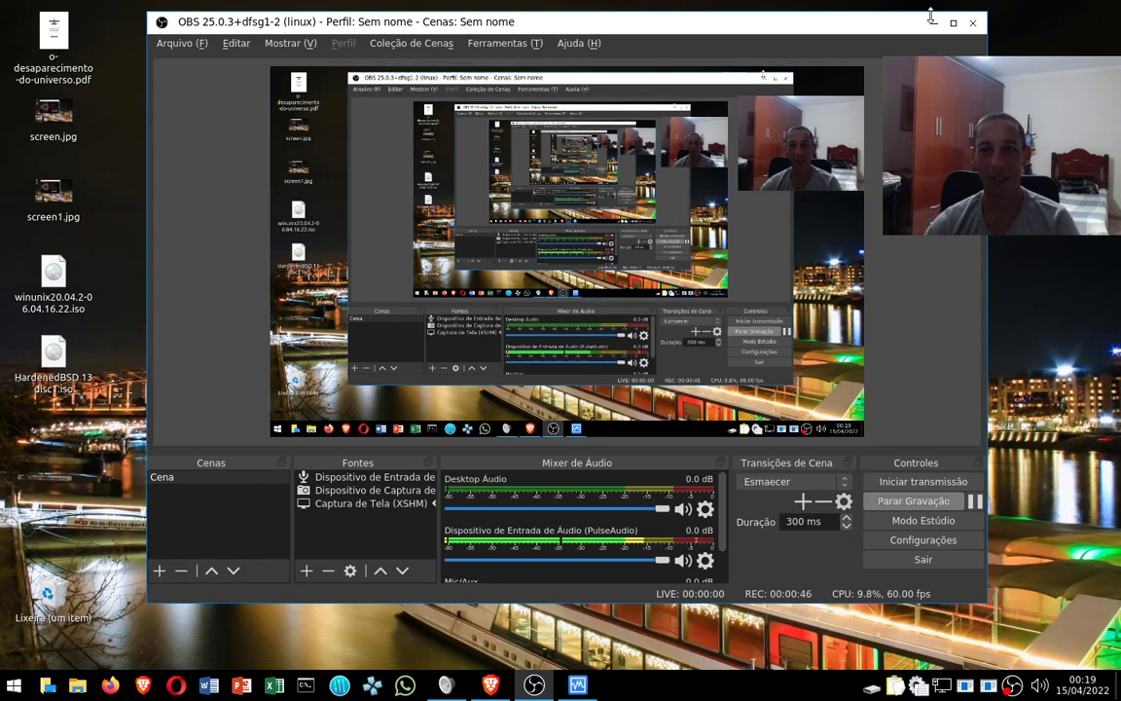
Minimize the OBS window and close the volume control window to get to the VirtualBox manager.
click(937, 22)
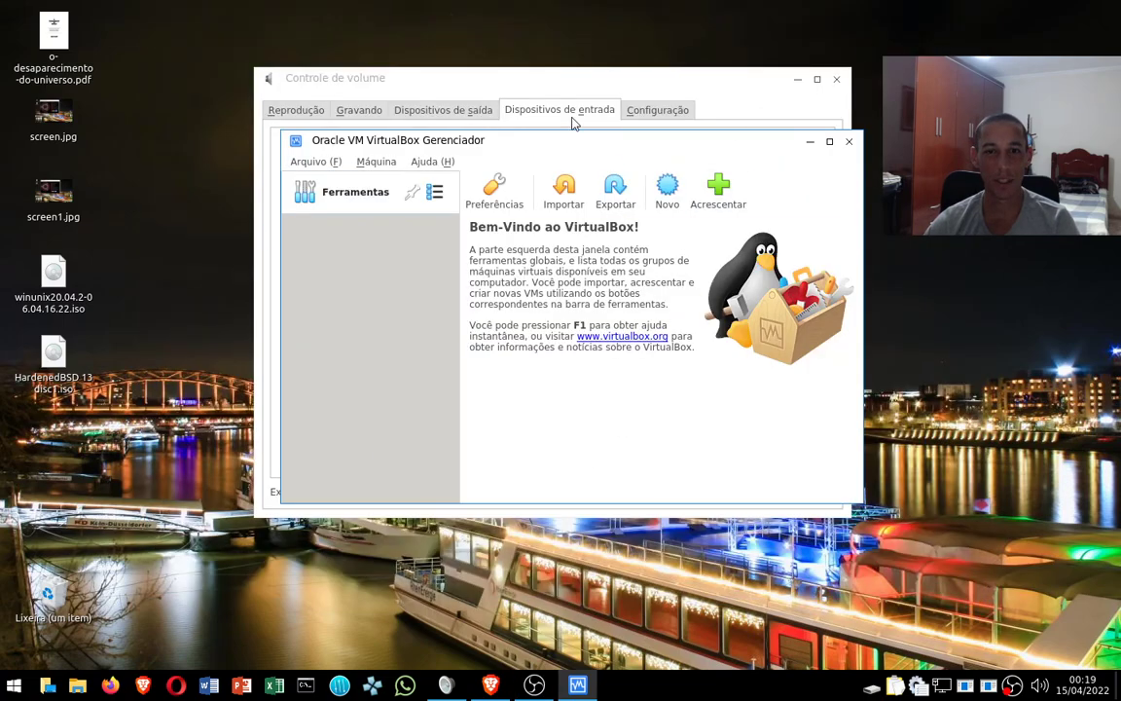
click(684, 73)
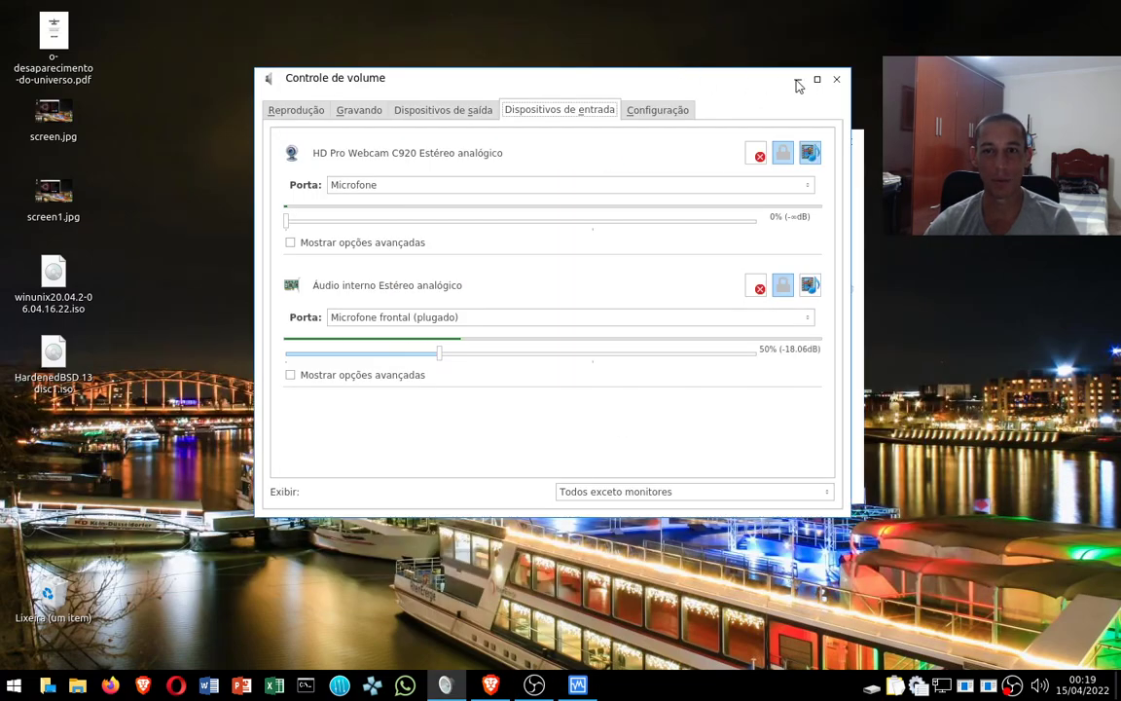
click(834, 80)
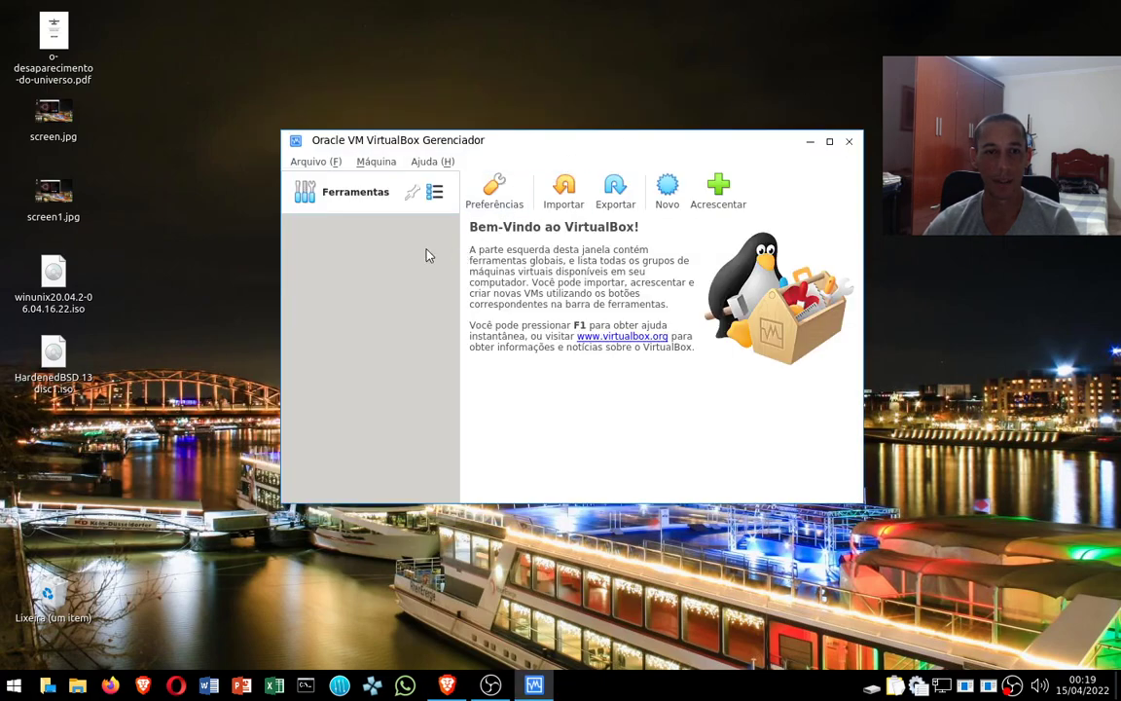
Start a new virtual machine named "HardendBSD 13" with type BSD and version FreeBSD (64-bit).
click(667, 190)
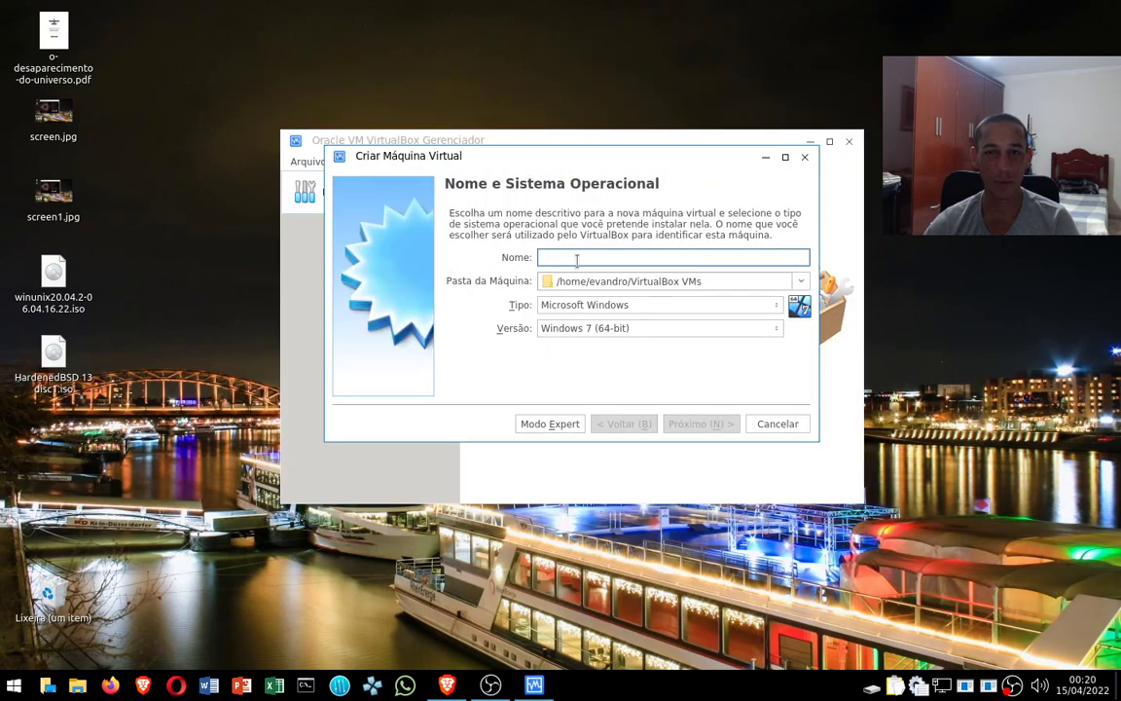
text(HardendBSD 13)
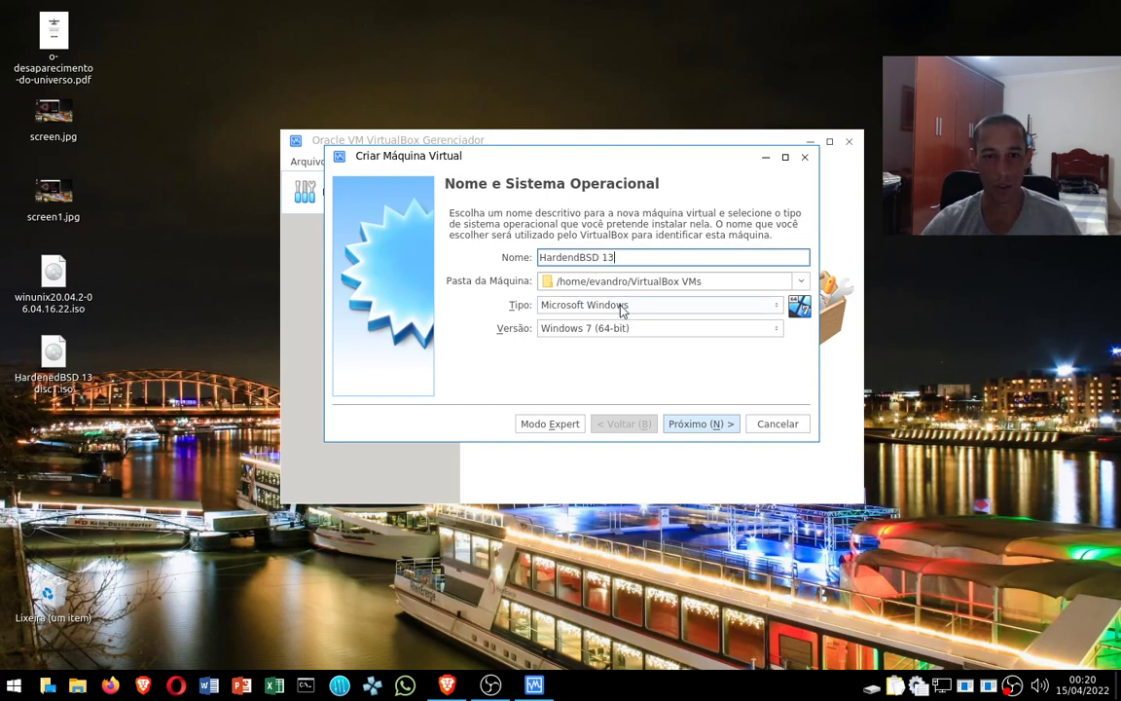
click(620, 306)
click(609, 335)
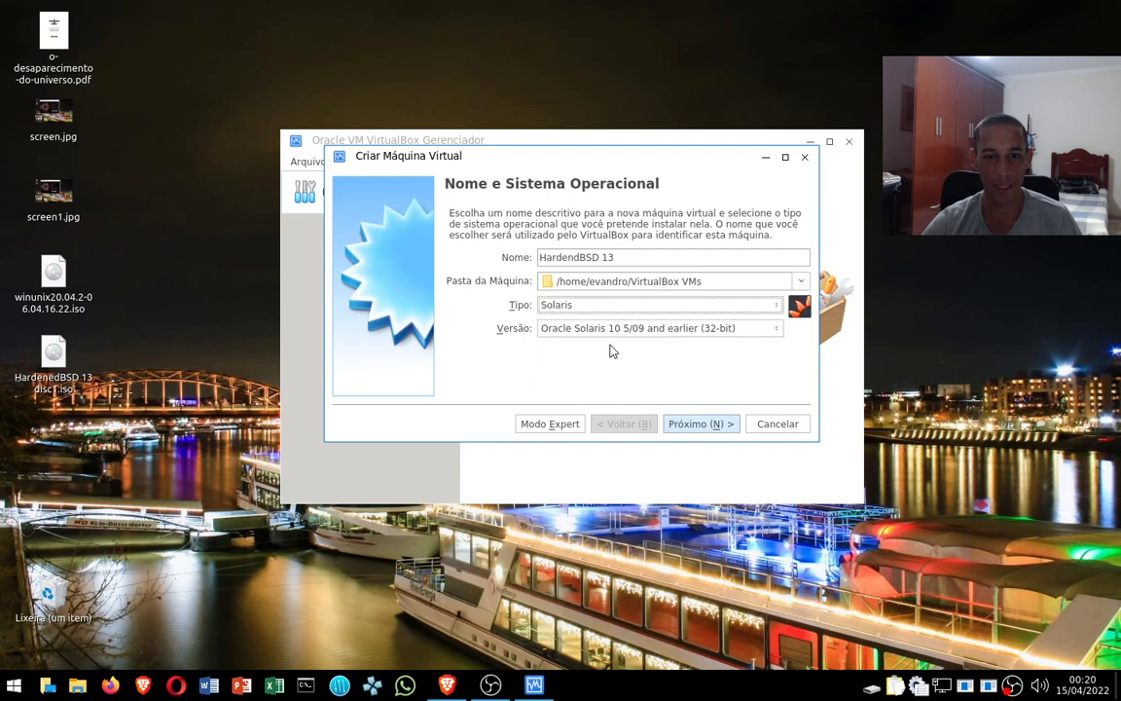
click(609, 306)
click(609, 324)
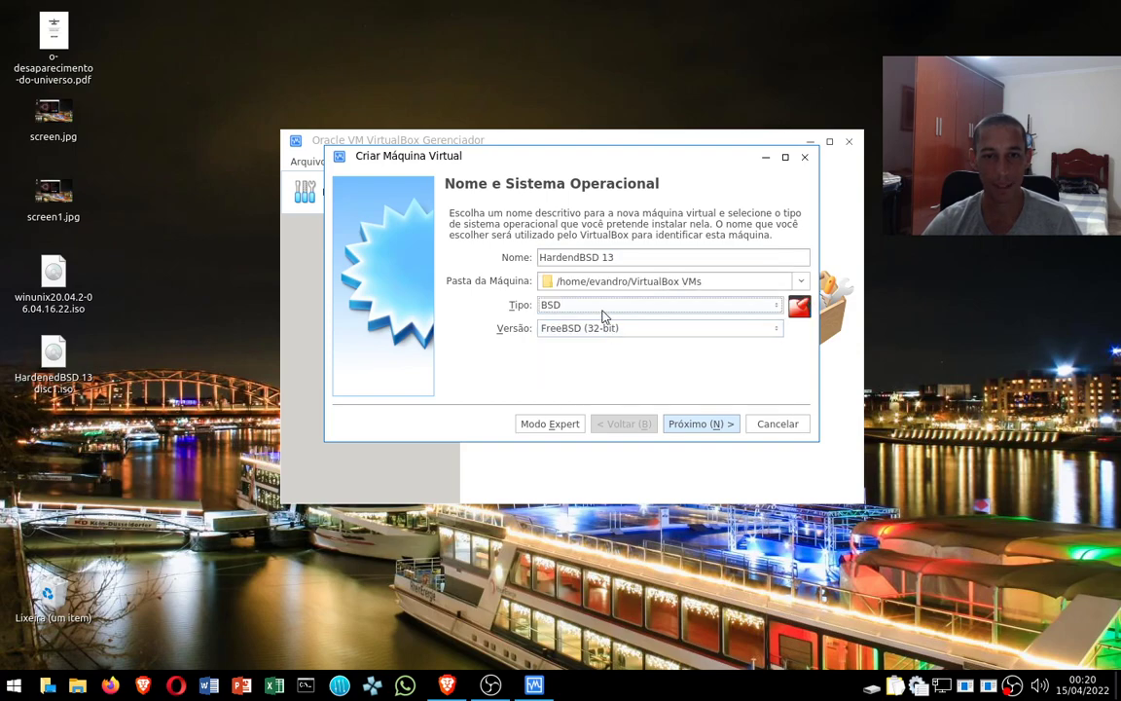
click(615, 329)
click(597, 344)
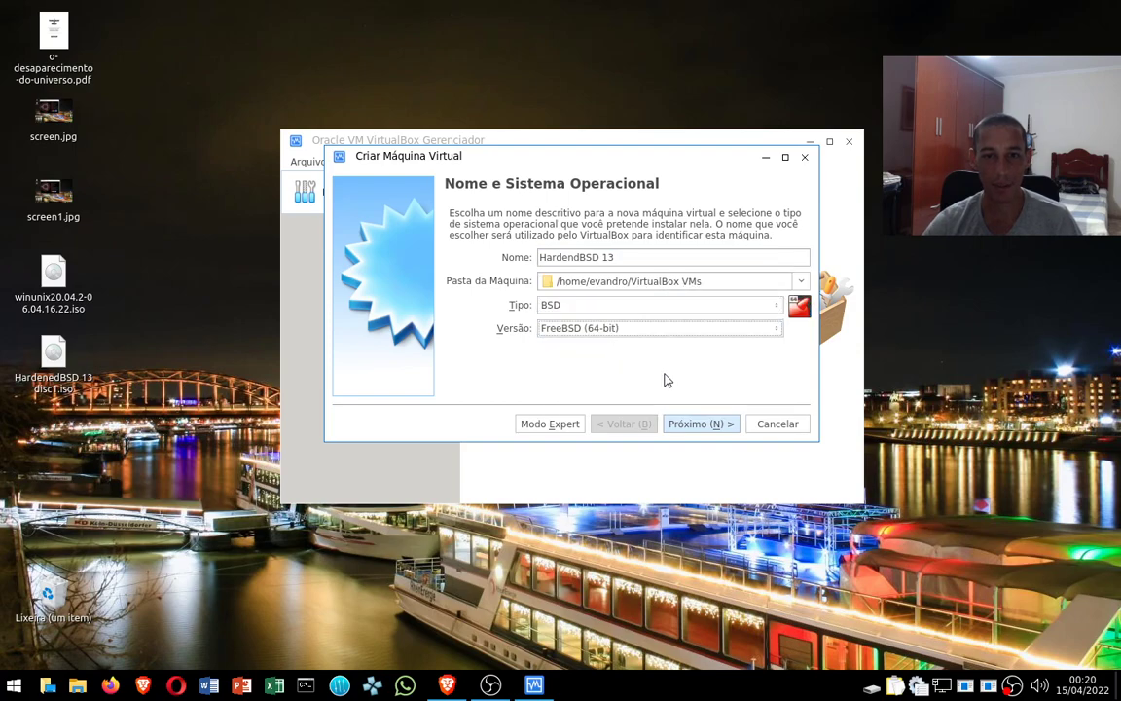
click(720, 425)
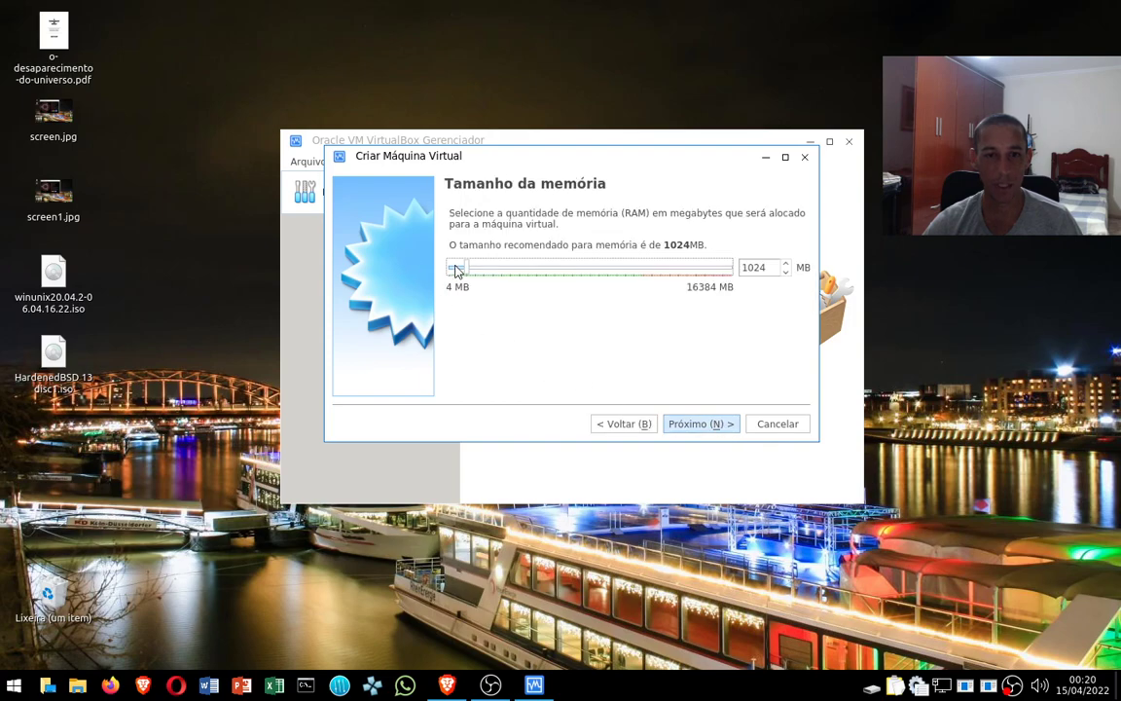
Allocate 2048 MB of memory and create a new 16 GB VDI virtual hard disk for the machine.
drag(467, 276, 488, 273)
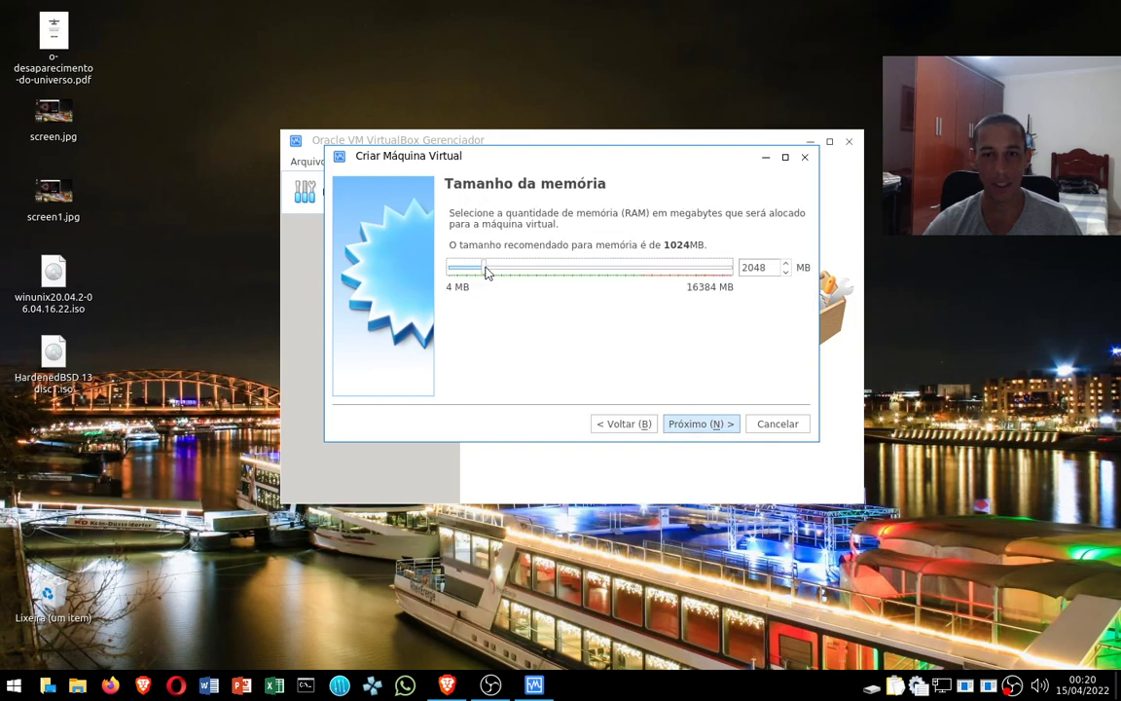
click(699, 424)
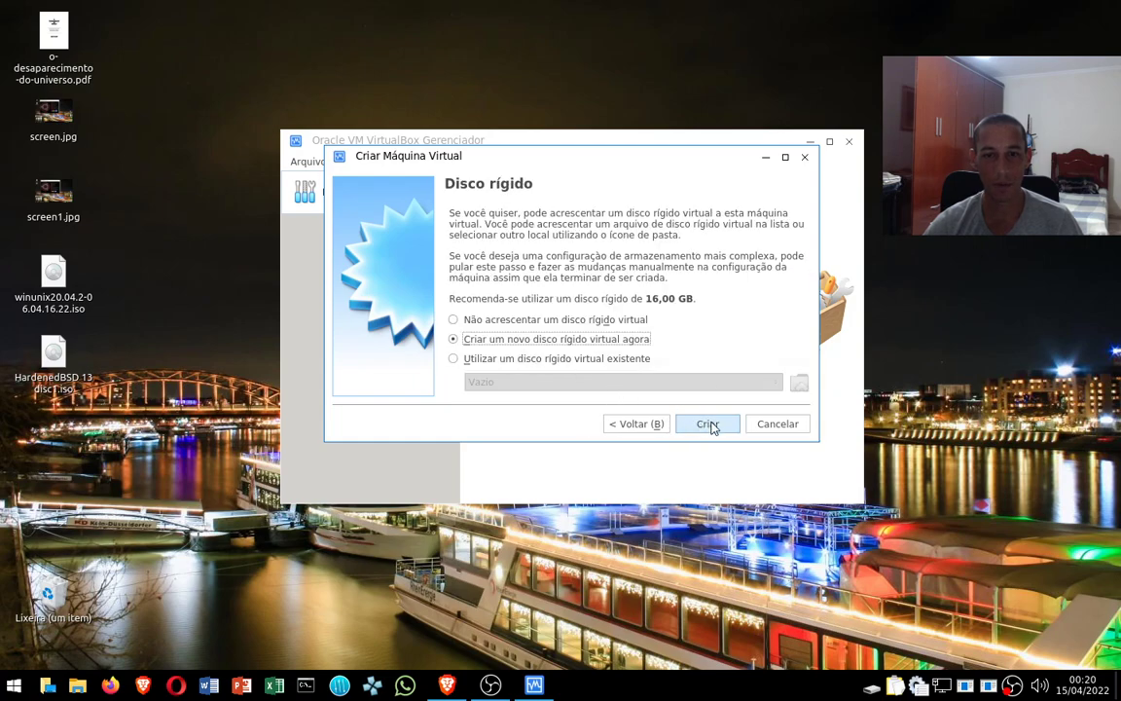
click(708, 424)
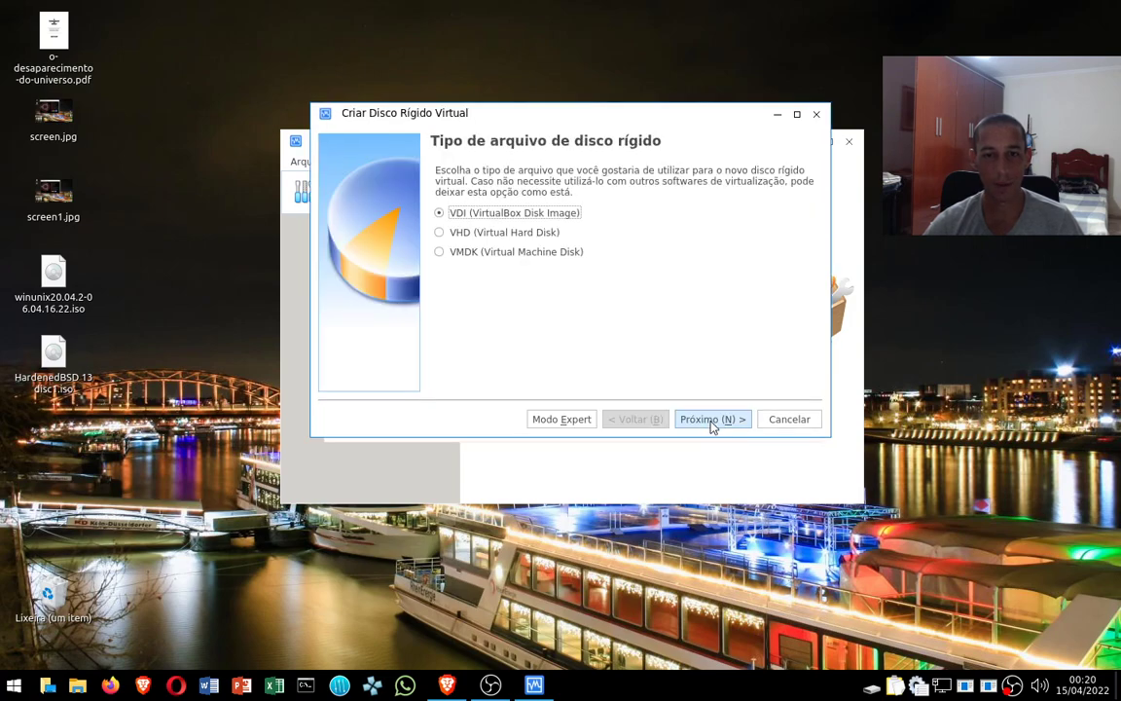
click(712, 422)
click(711, 420)
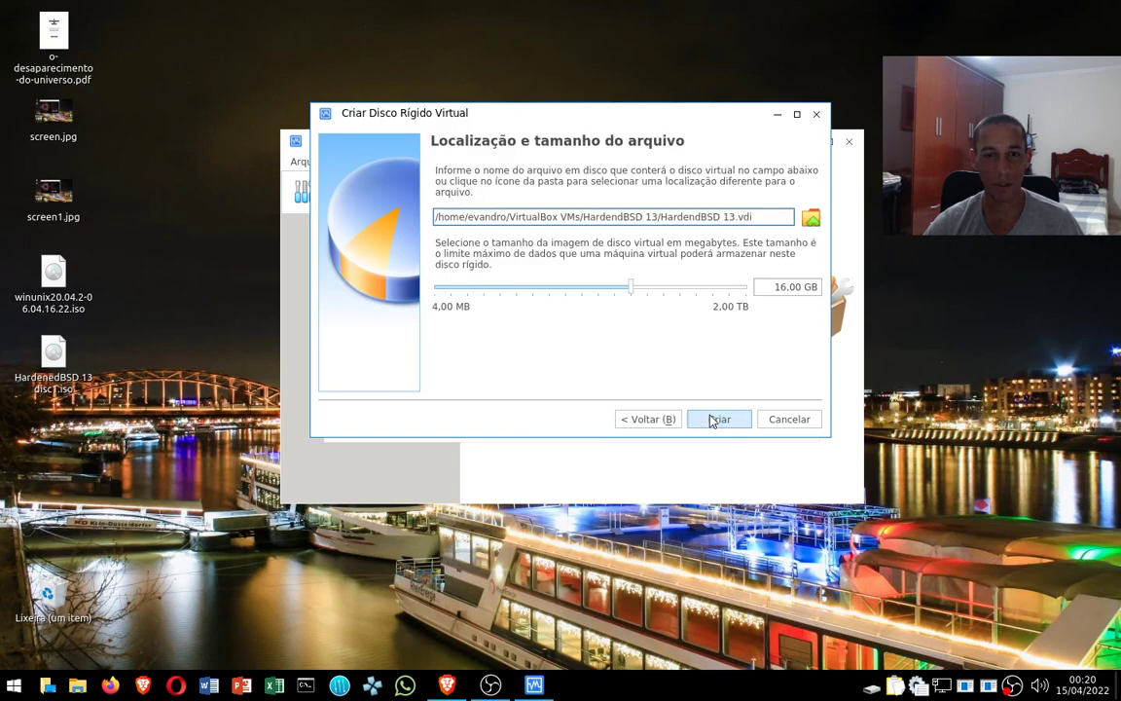
mouse_move(621, 296)
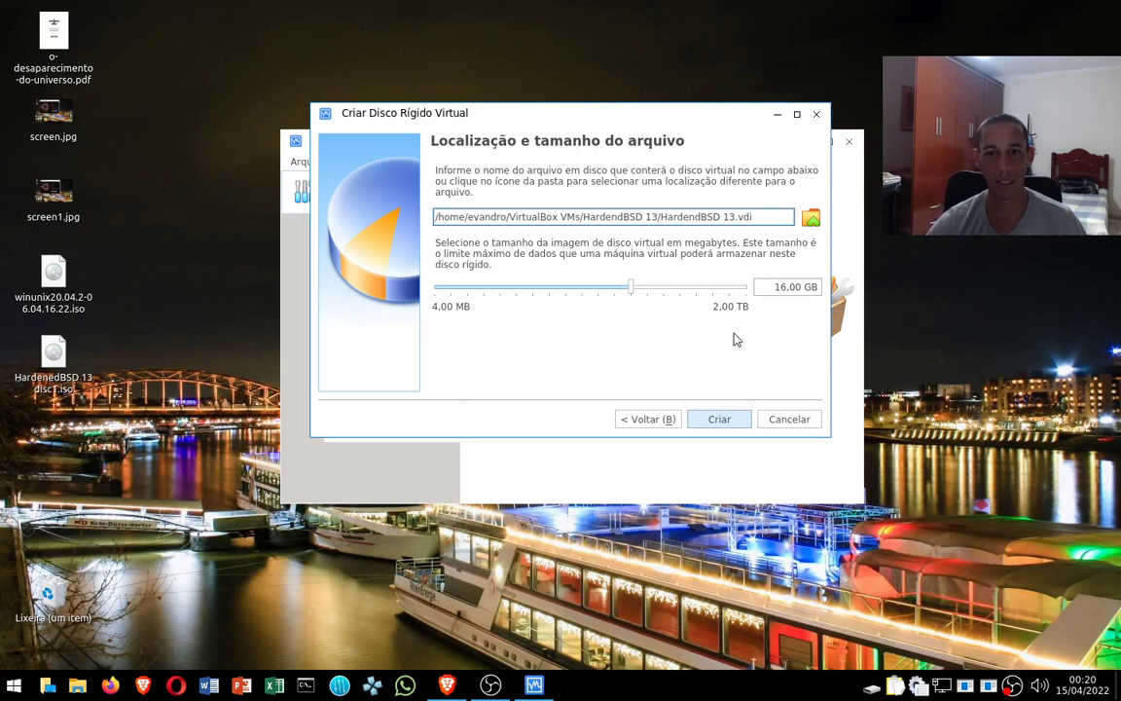
click(716, 423)
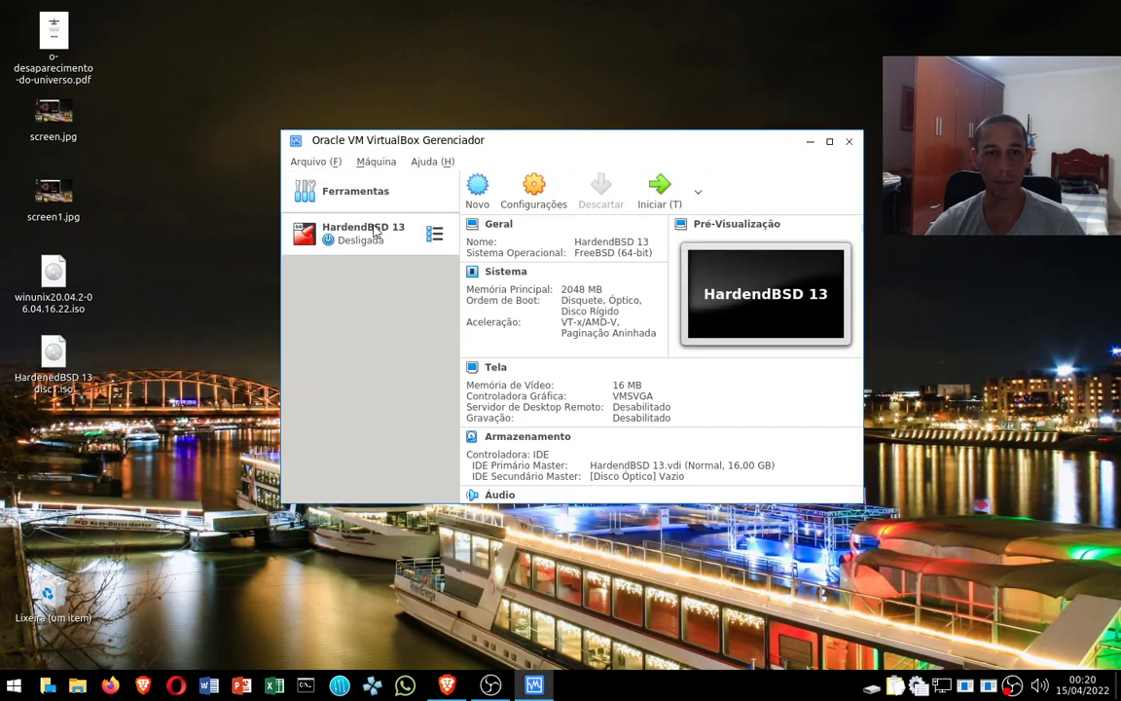
In the HardendBSD 13 machine's settings, set 2 processors and 128 MB of video memory.
right_click(370, 233)
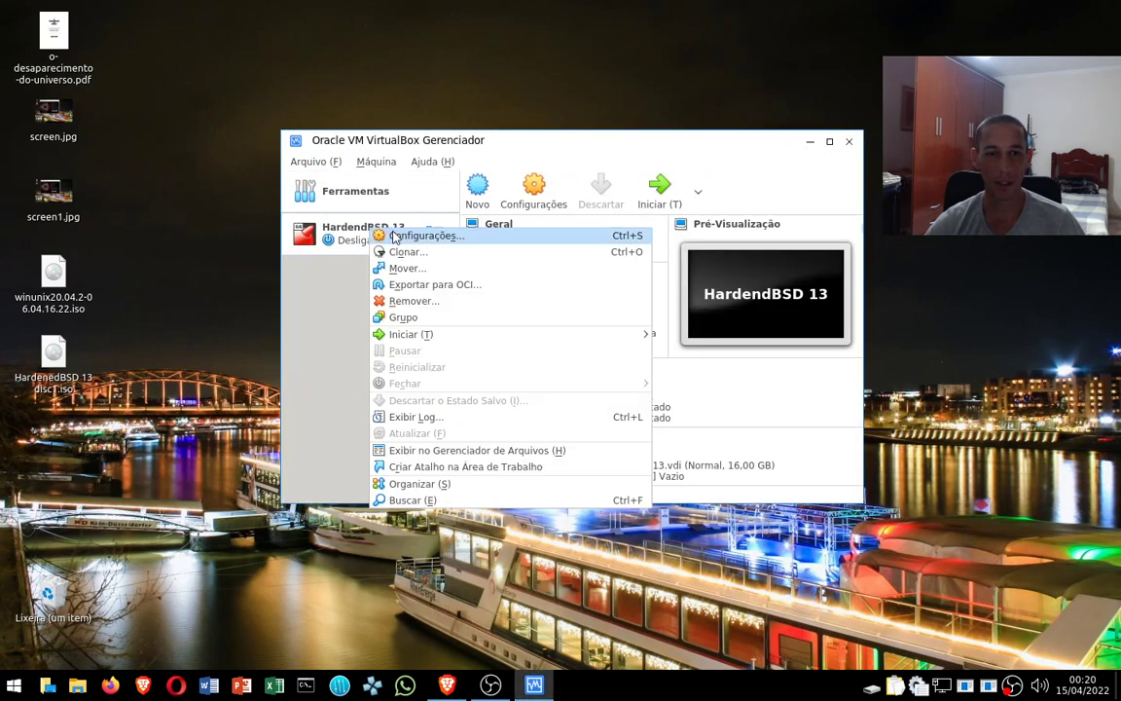
click(348, 238)
right_click(363, 238)
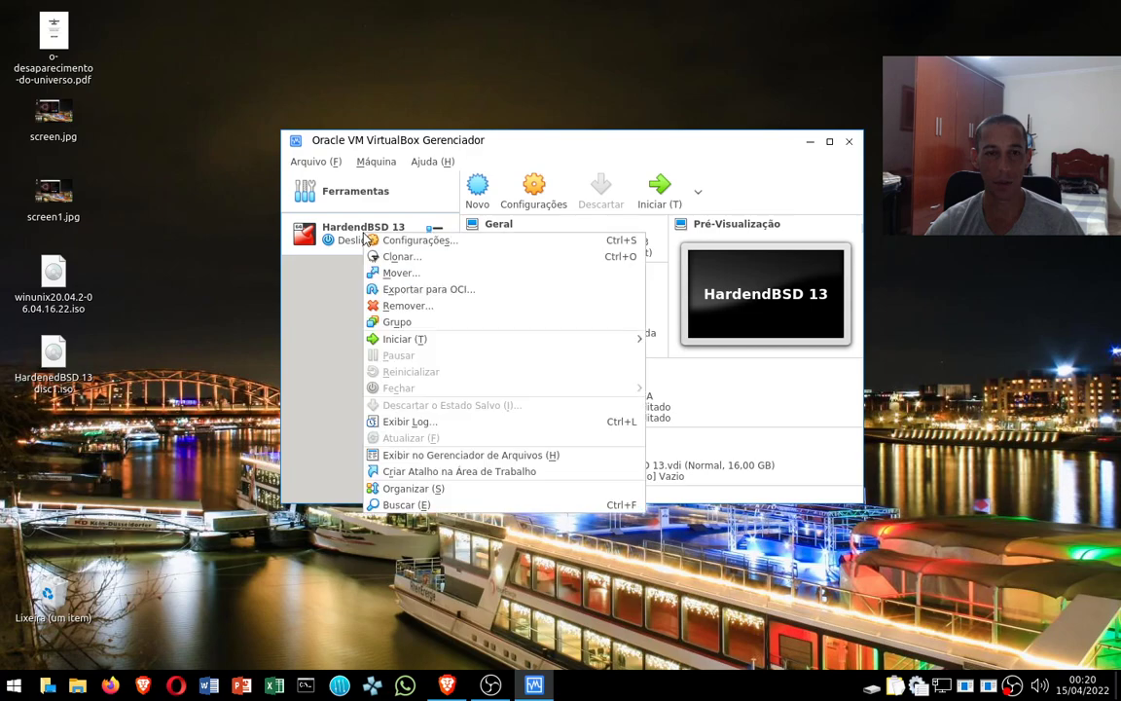
click(406, 243)
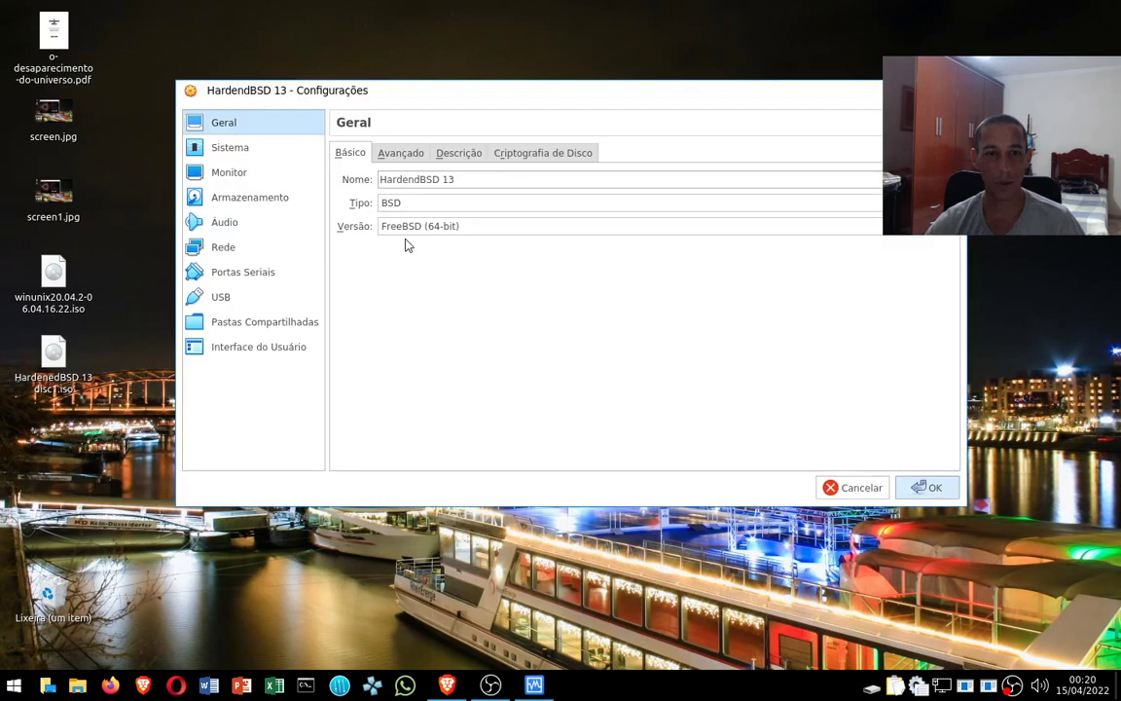
click(240, 146)
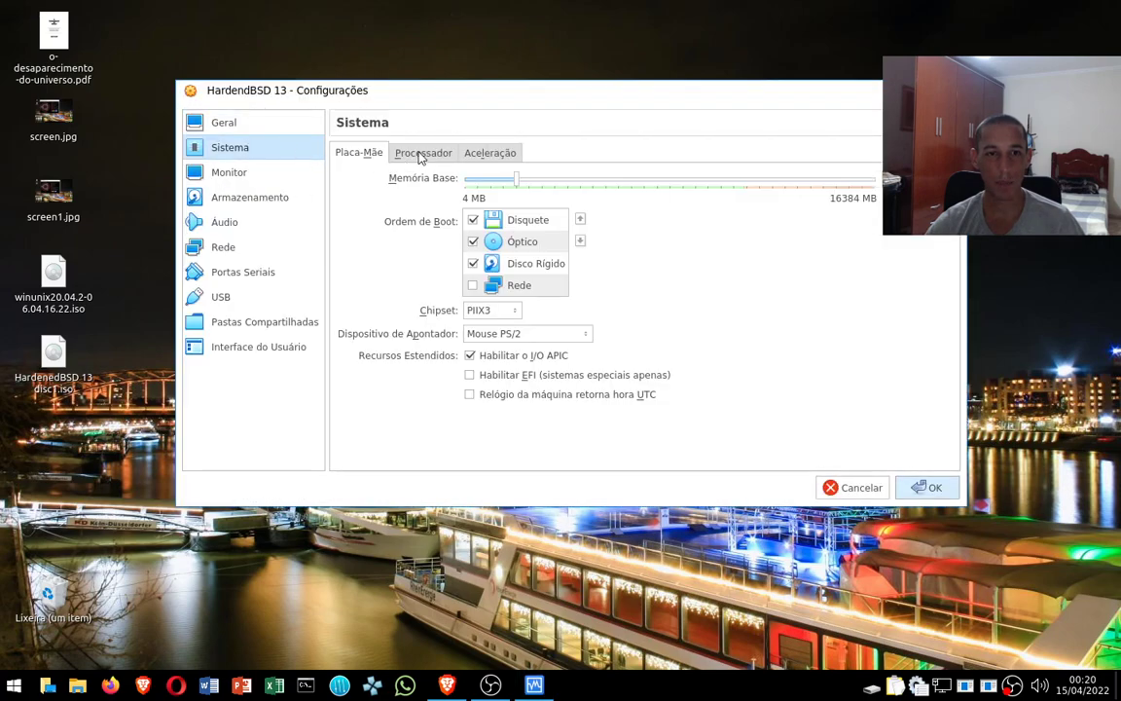
click(419, 154)
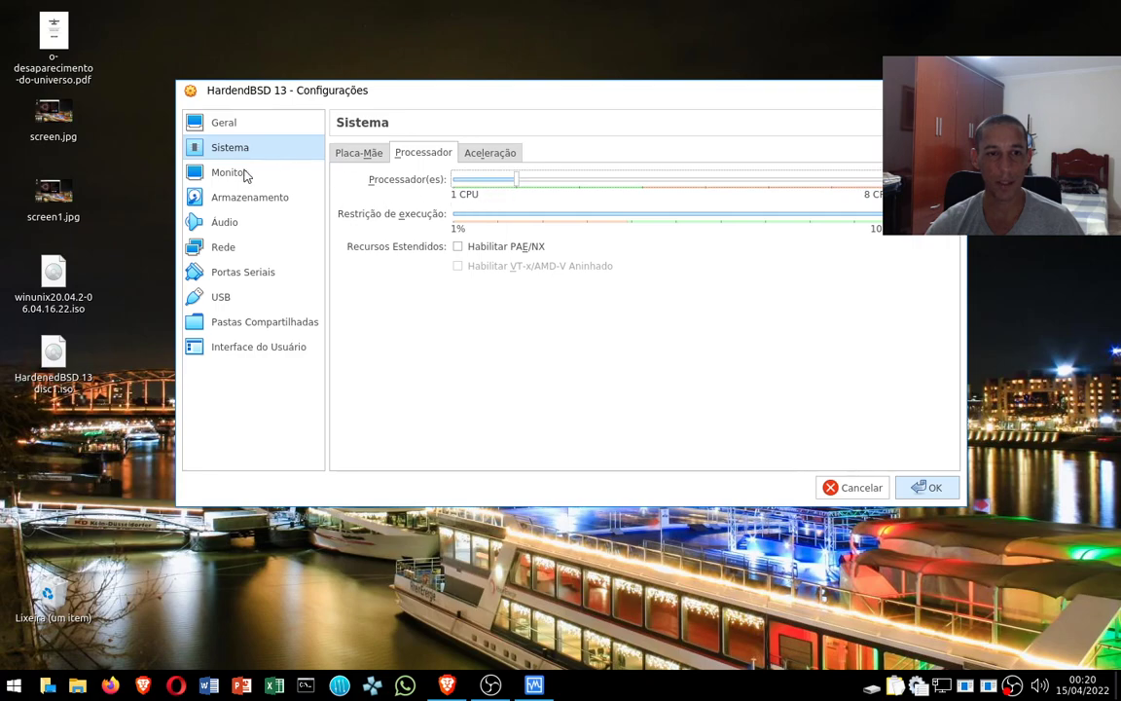
click(238, 175)
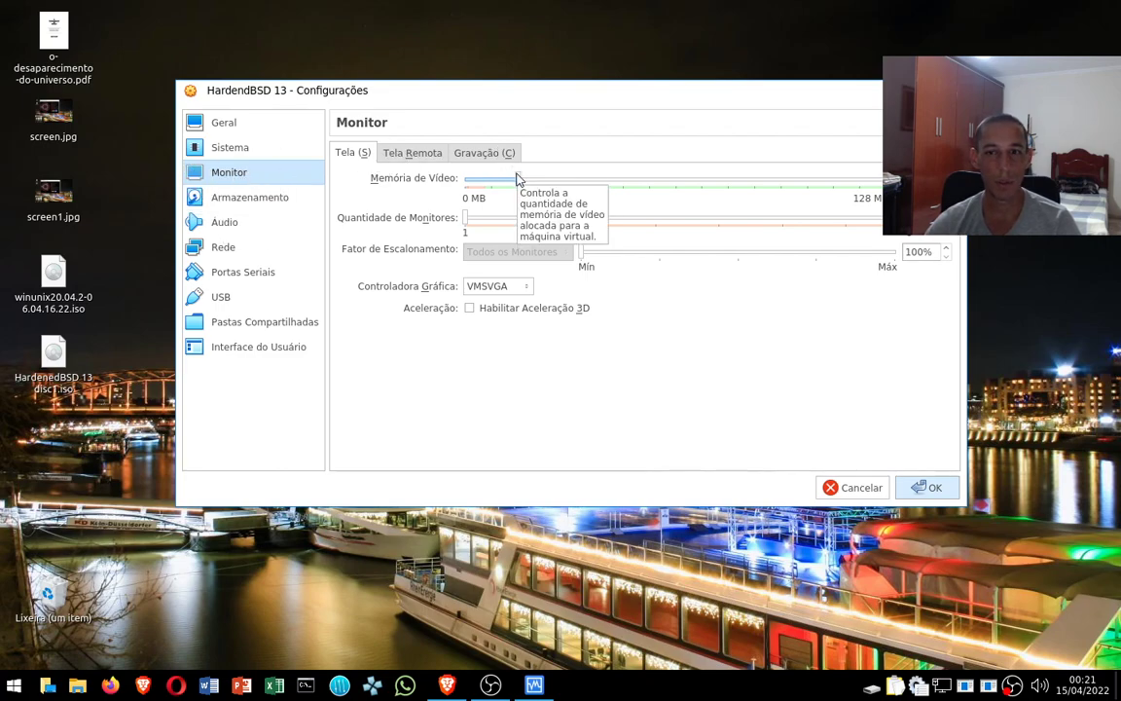
drag(516, 178, 901, 178)
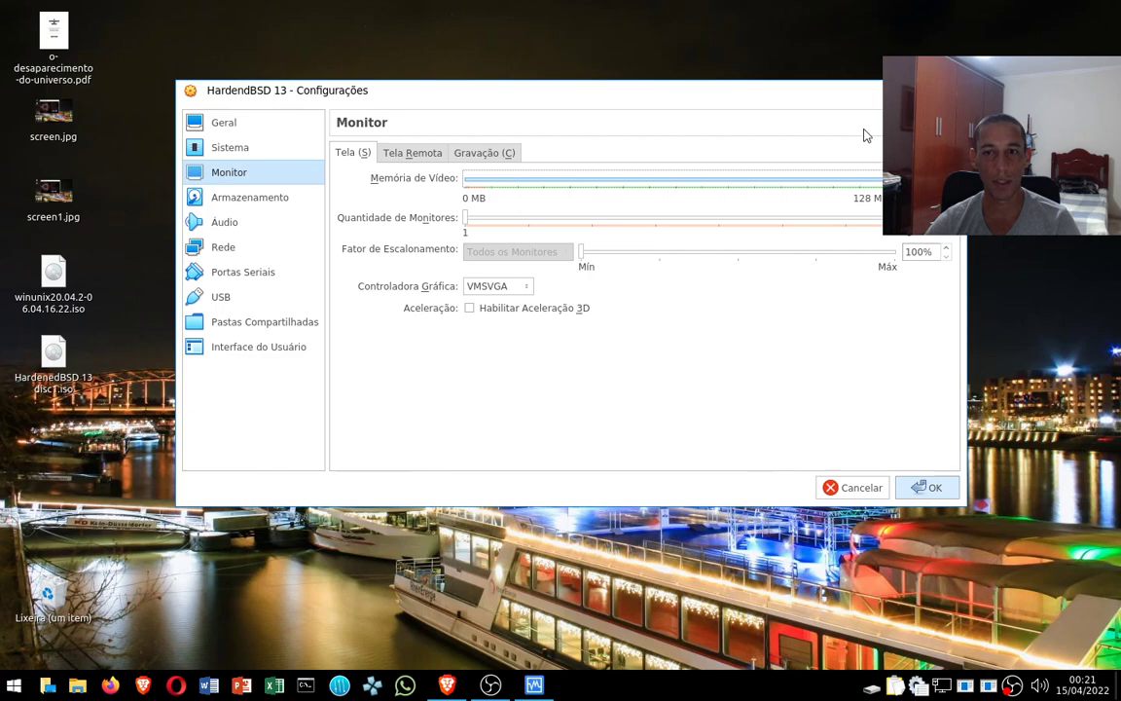
Load "HardenedBSD 13 disc1.iso" from the Desktop into the empty optical drive and save the machine settings.
click(216, 189)
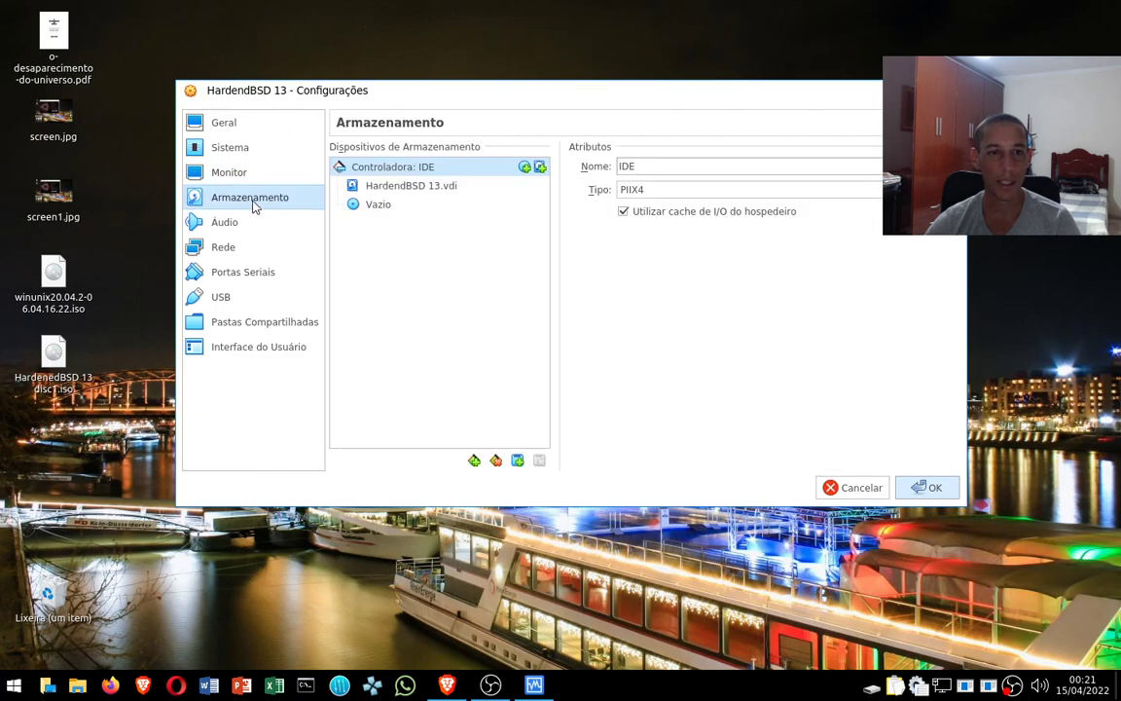
click(382, 205)
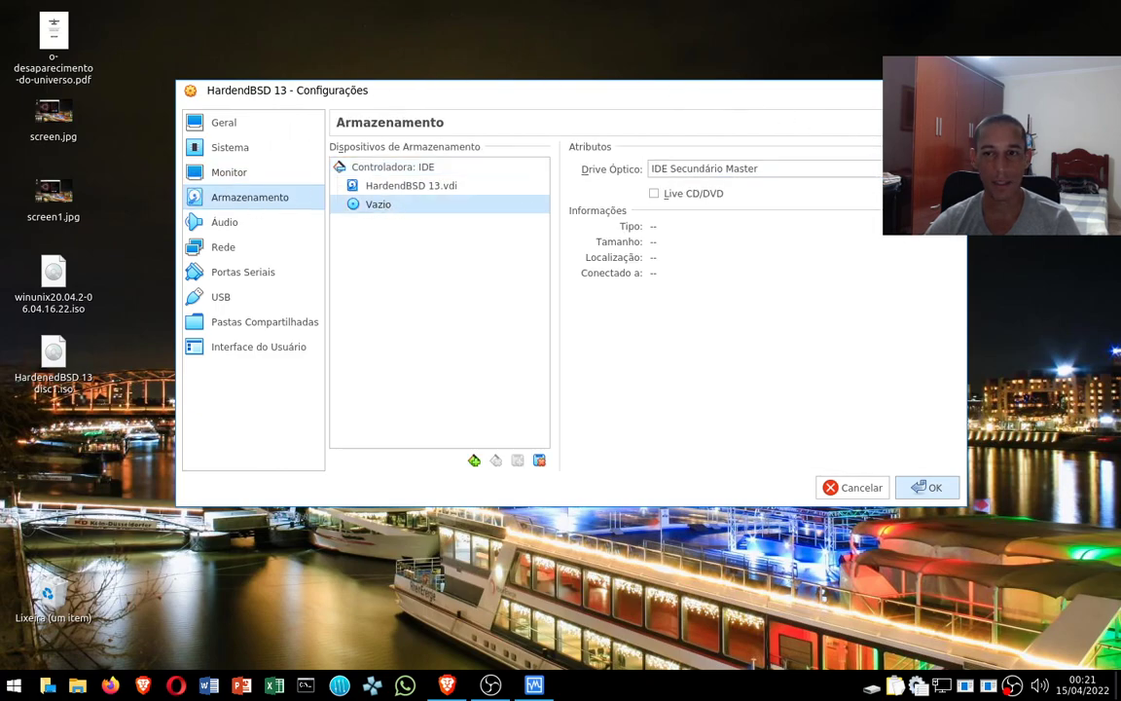
click(948, 169)
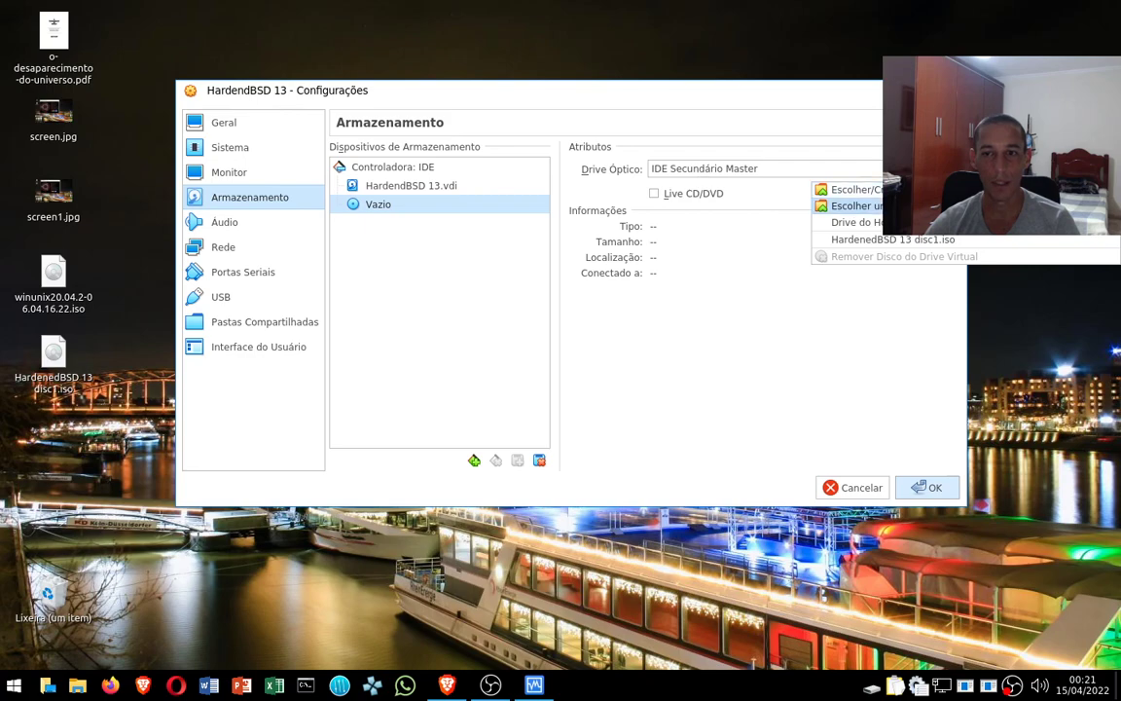
click(856, 205)
click(313, 94)
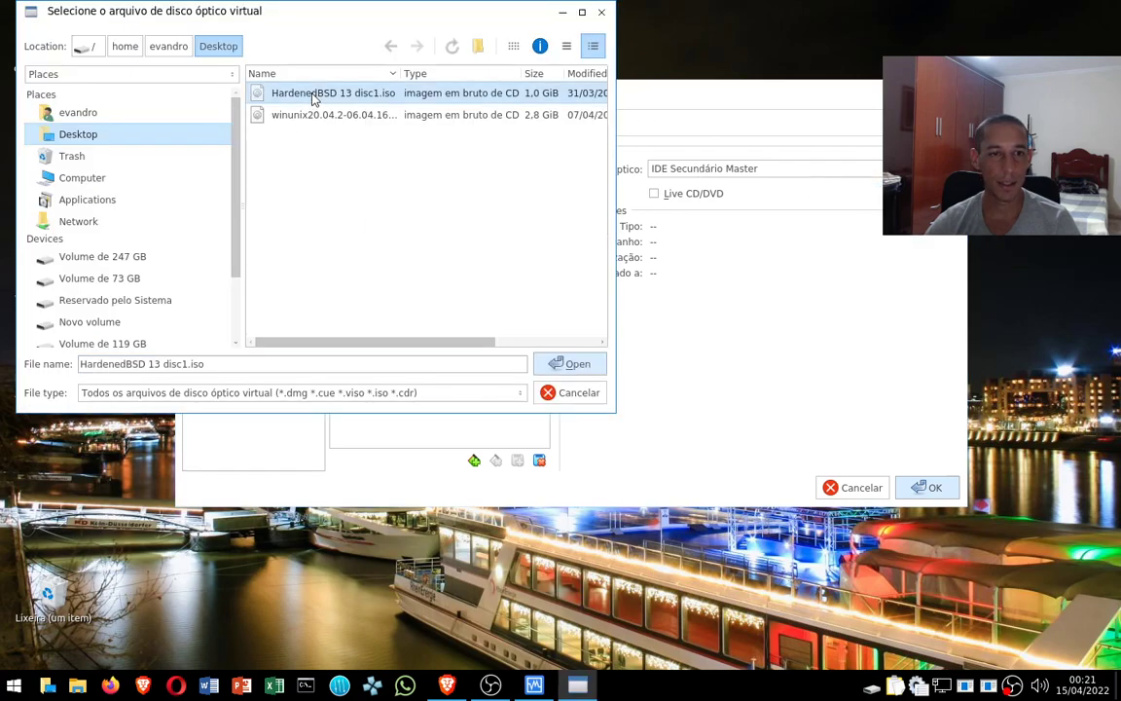
click(576, 366)
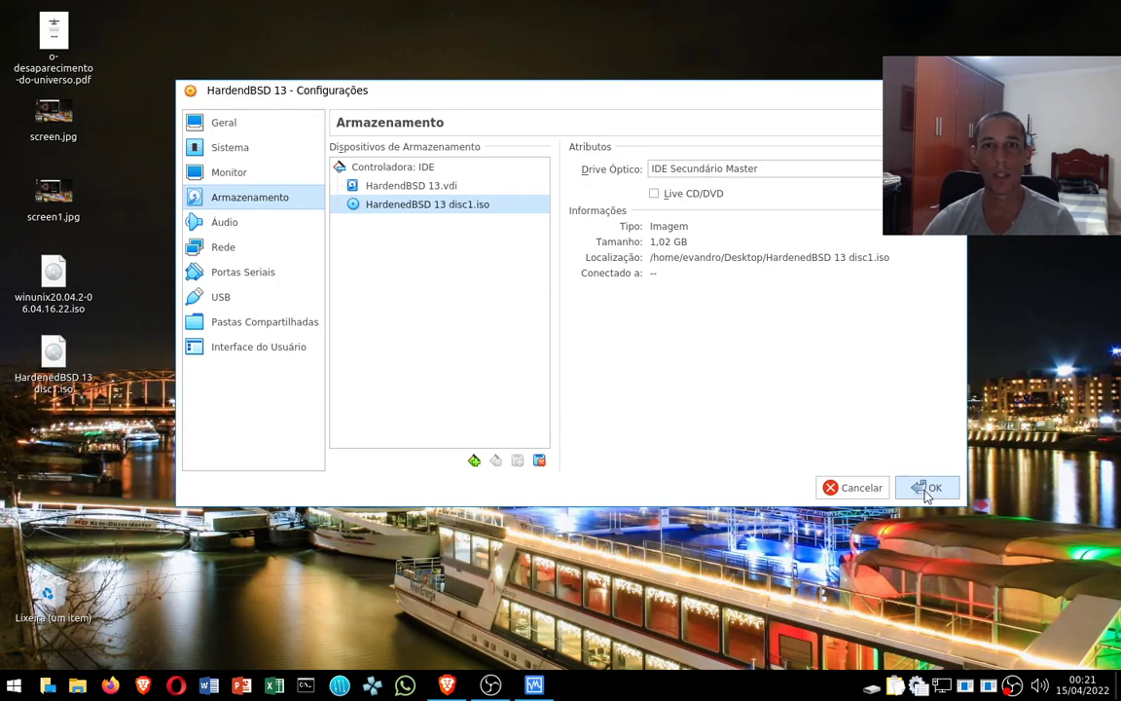
click(928, 490)
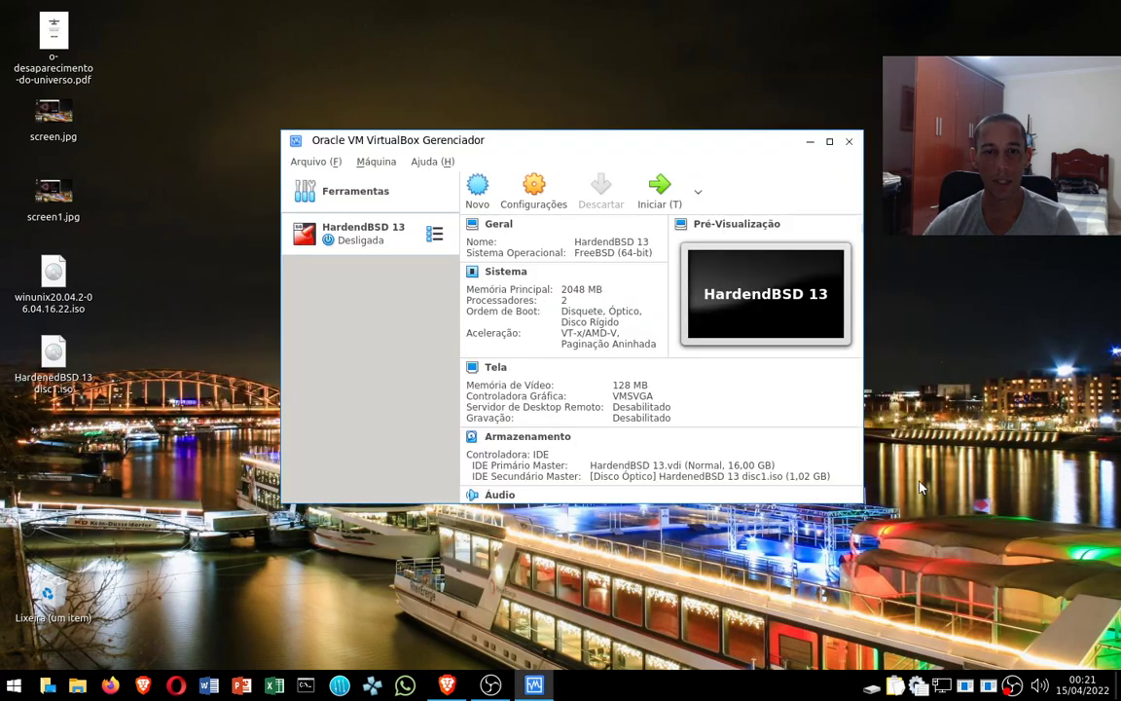
Start the HardendBSD 13 virtual machine and show it in a maximized window in scaled mode.
click(658, 185)
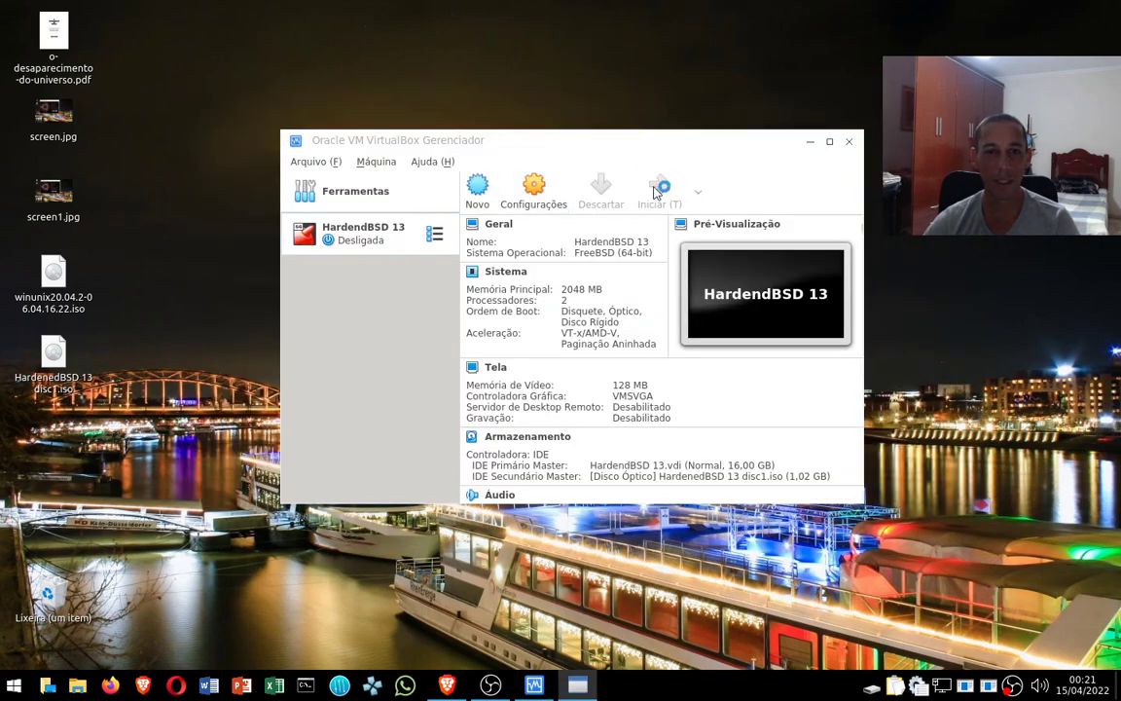
click(767, 182)
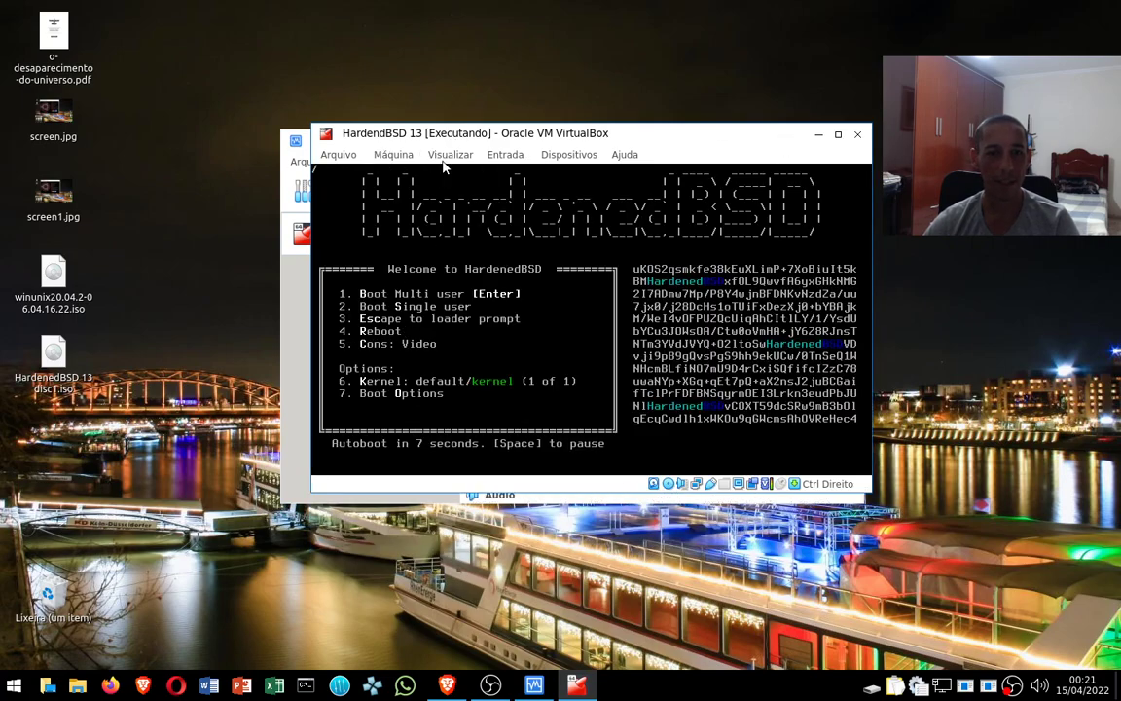
click(449, 155)
click(463, 205)
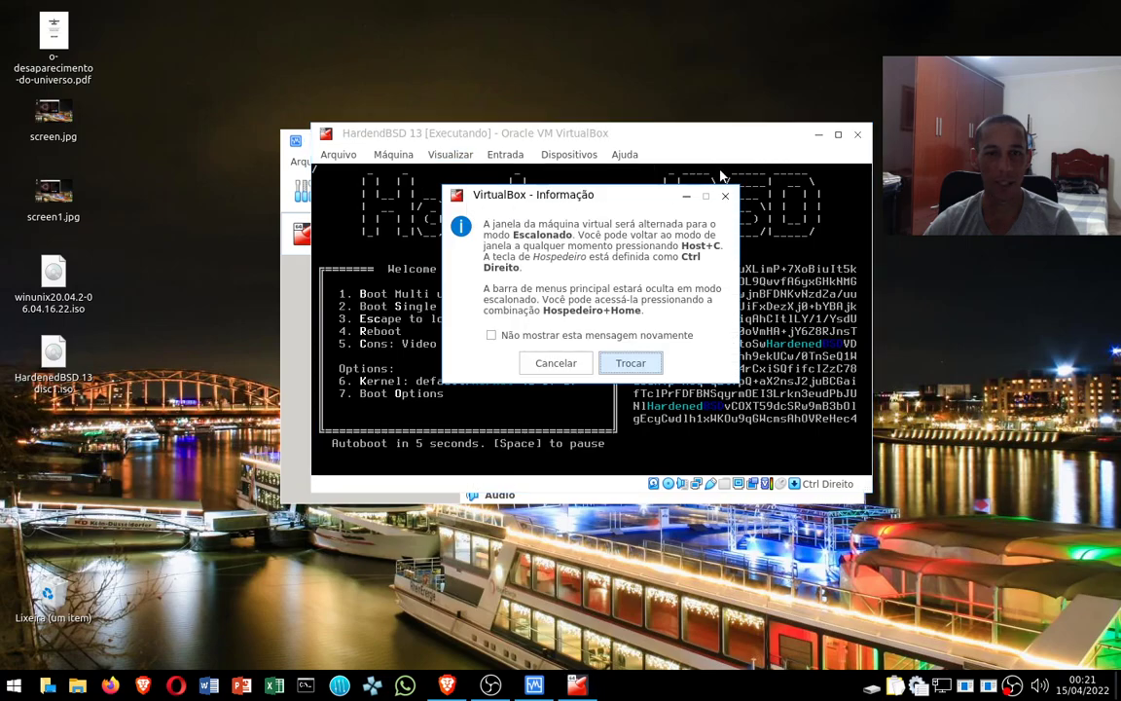
click(623, 360)
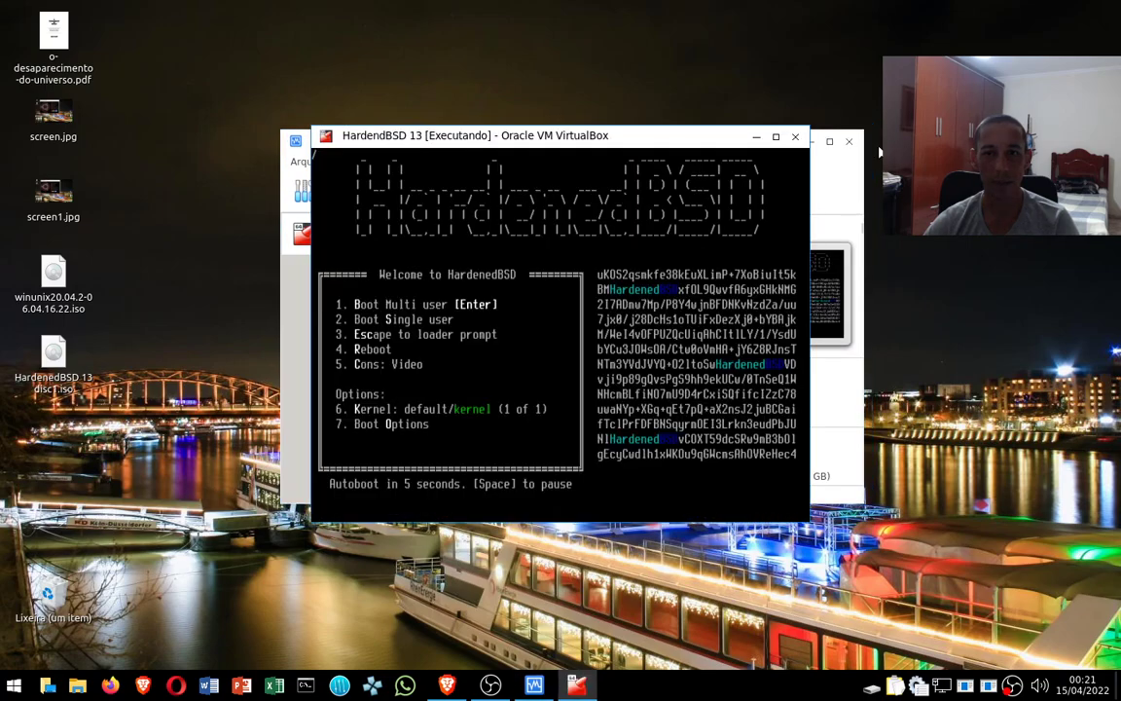
click(775, 137)
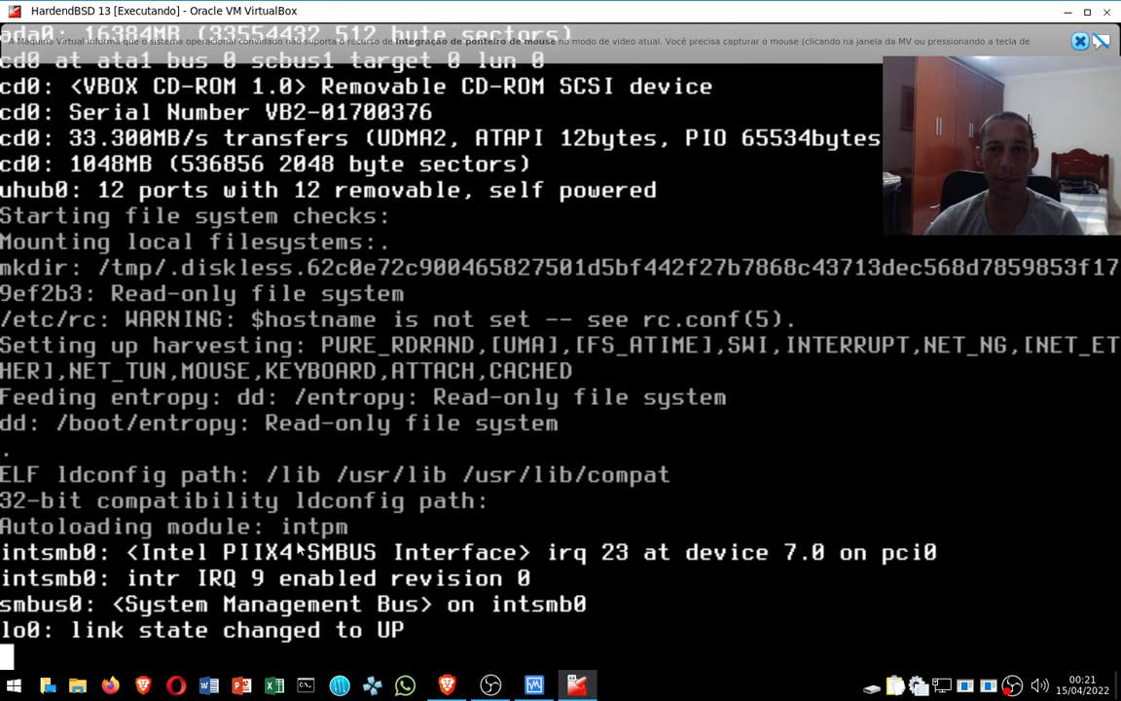
click(1081, 42)
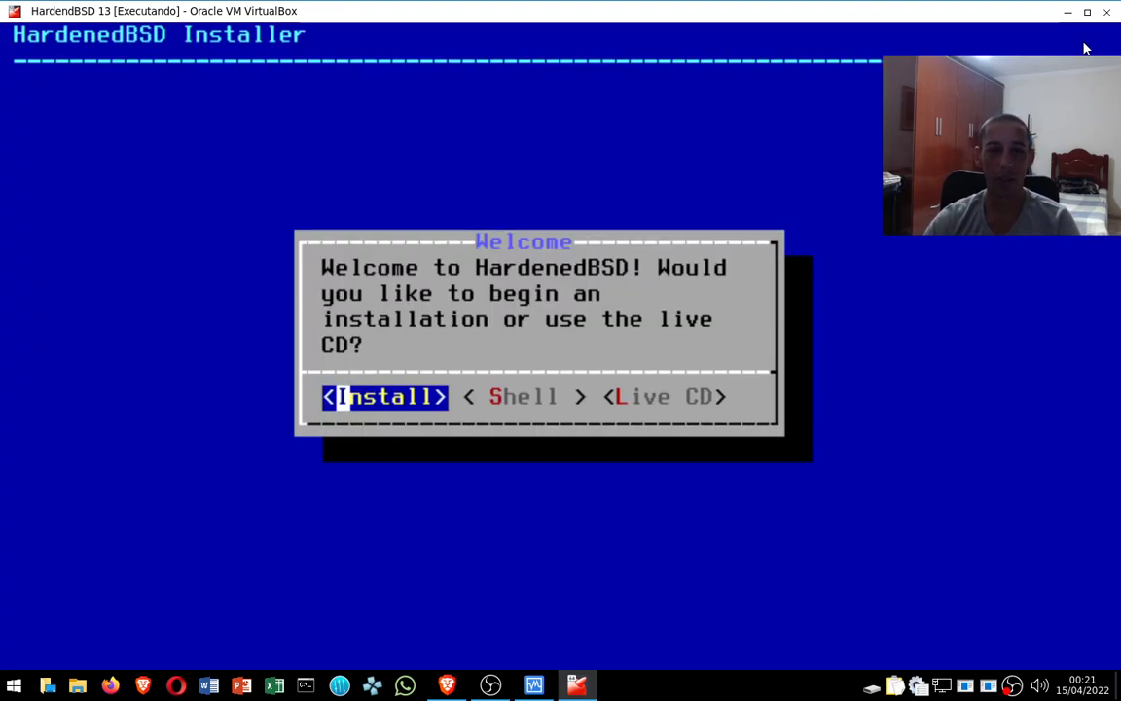
Choose Install in the welcome dialog to begin the HardenedBSD installation.
key(Right)
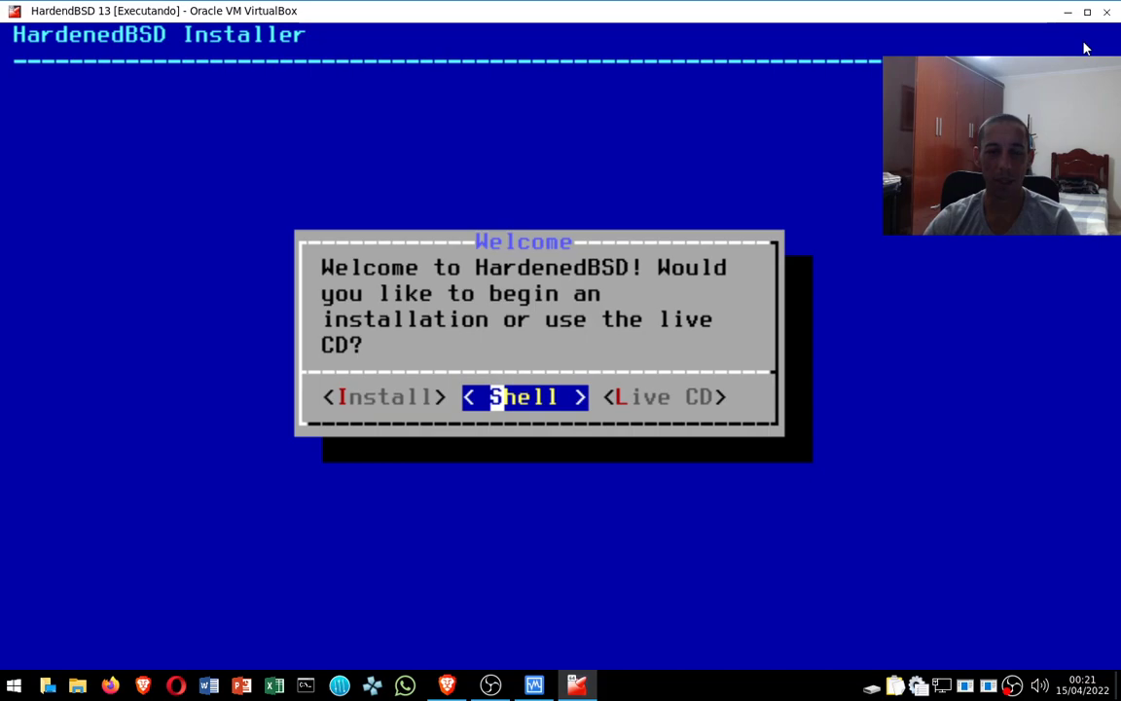
key(Right)
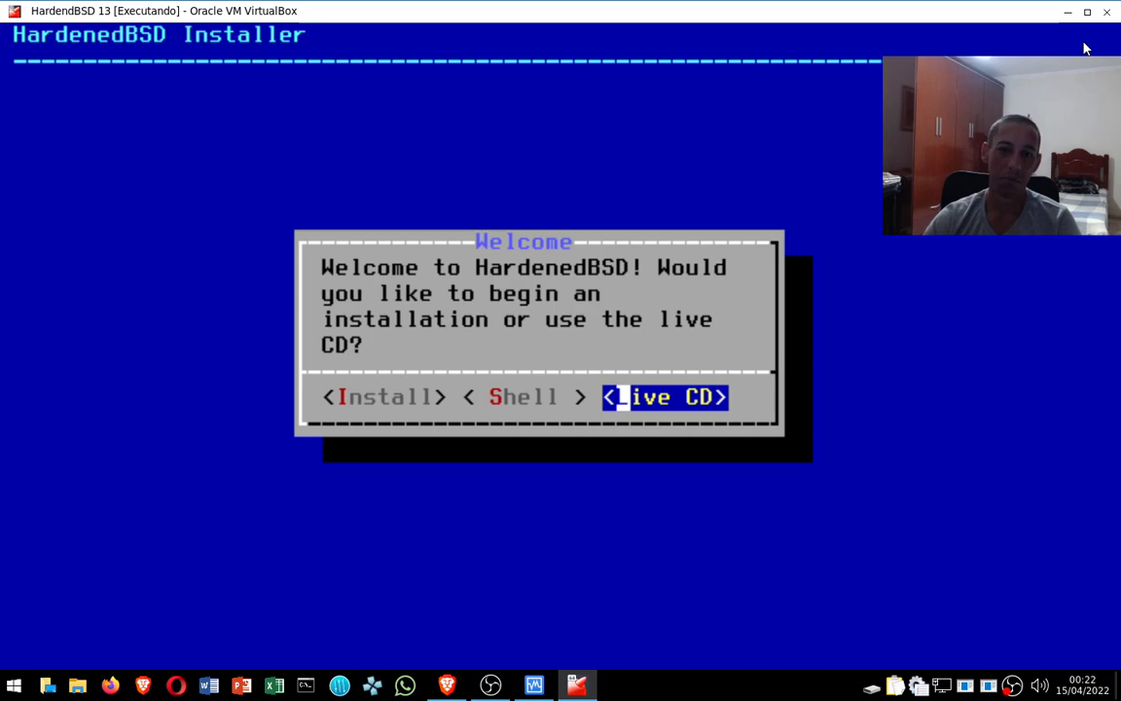
key(Left)
key(Right)
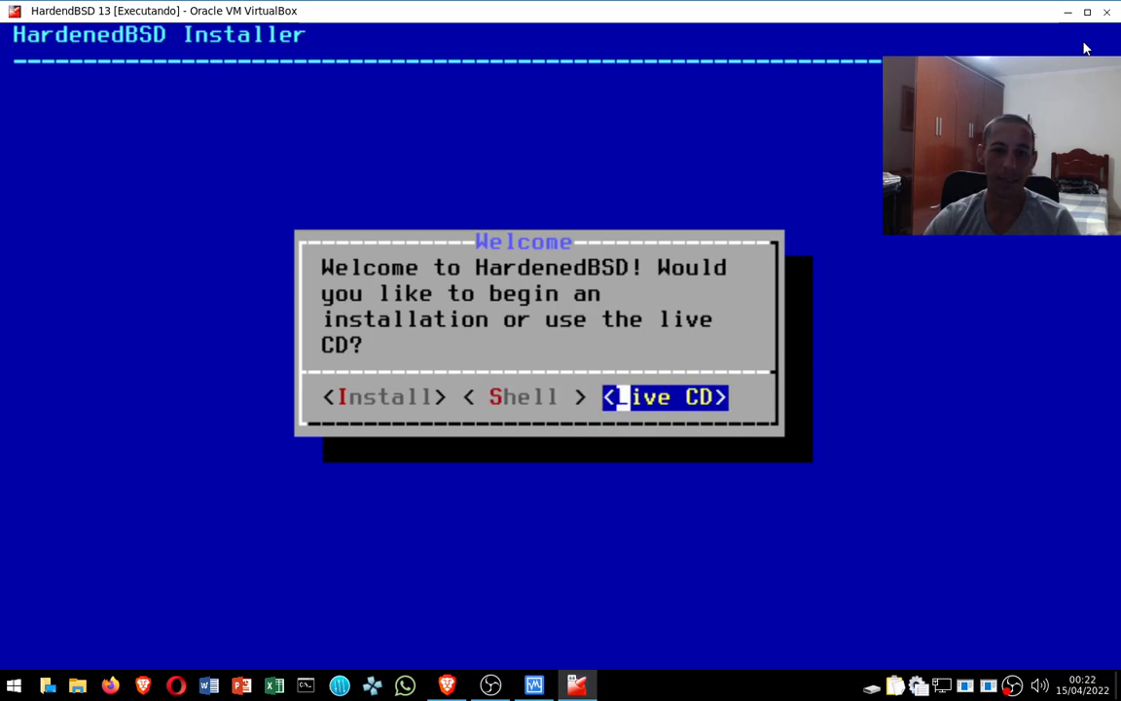
key(Left)
key(Right)
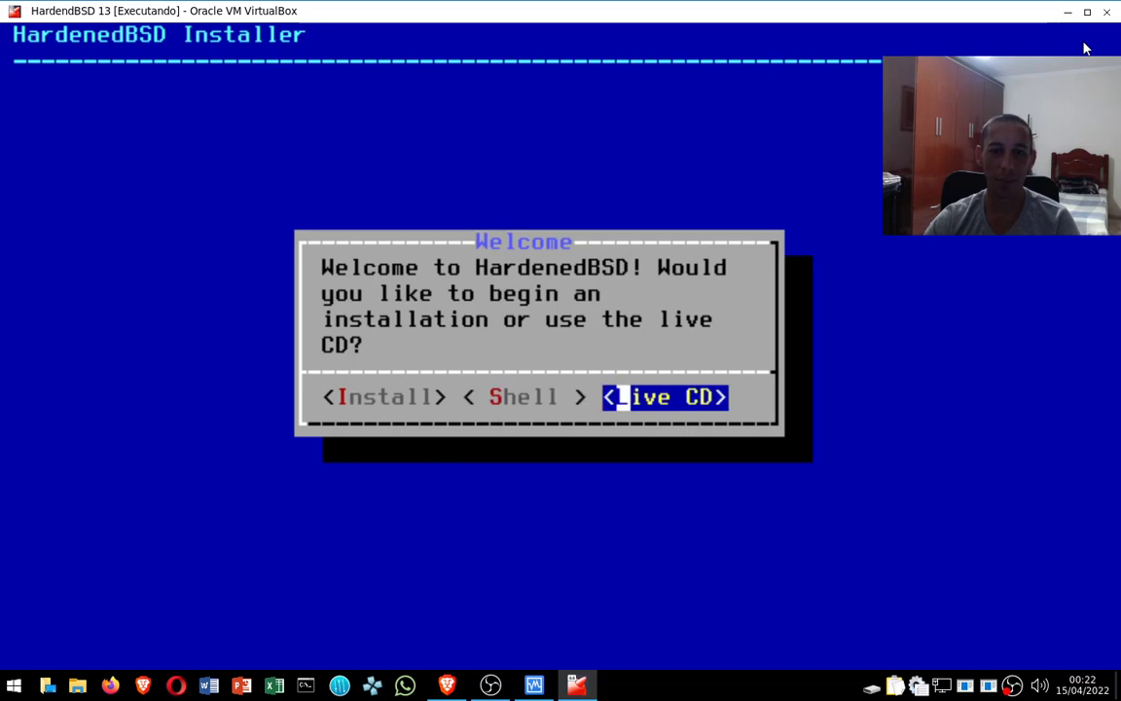
key(Left)
key(Left)
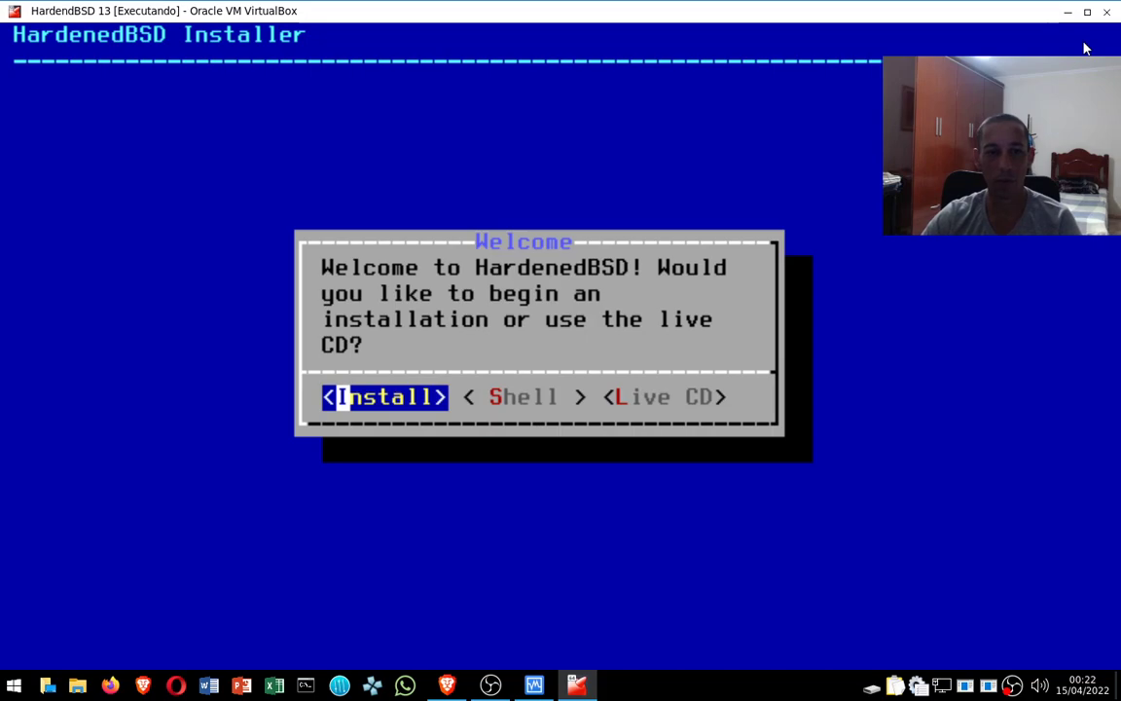
key(Return)
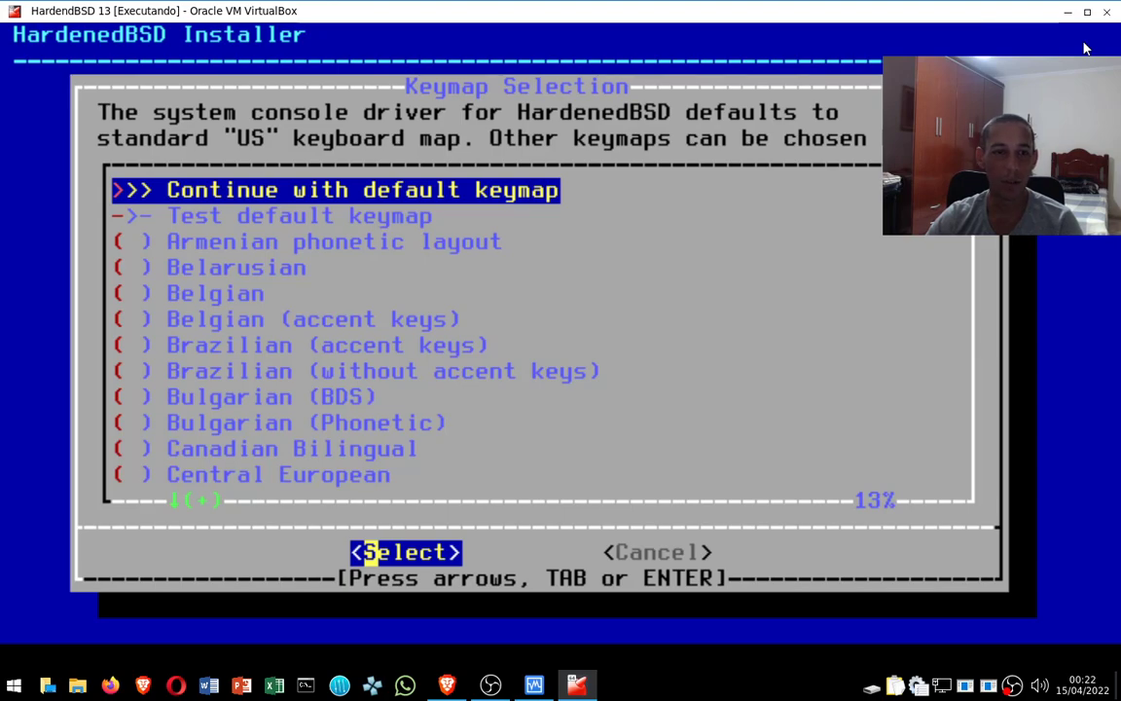
Look through the keymap list, examining the Brazilian layouts with and without accent keys.
key(Down)
key(Down)
key(Down)
key(Down)
key(Down)
key(Down)
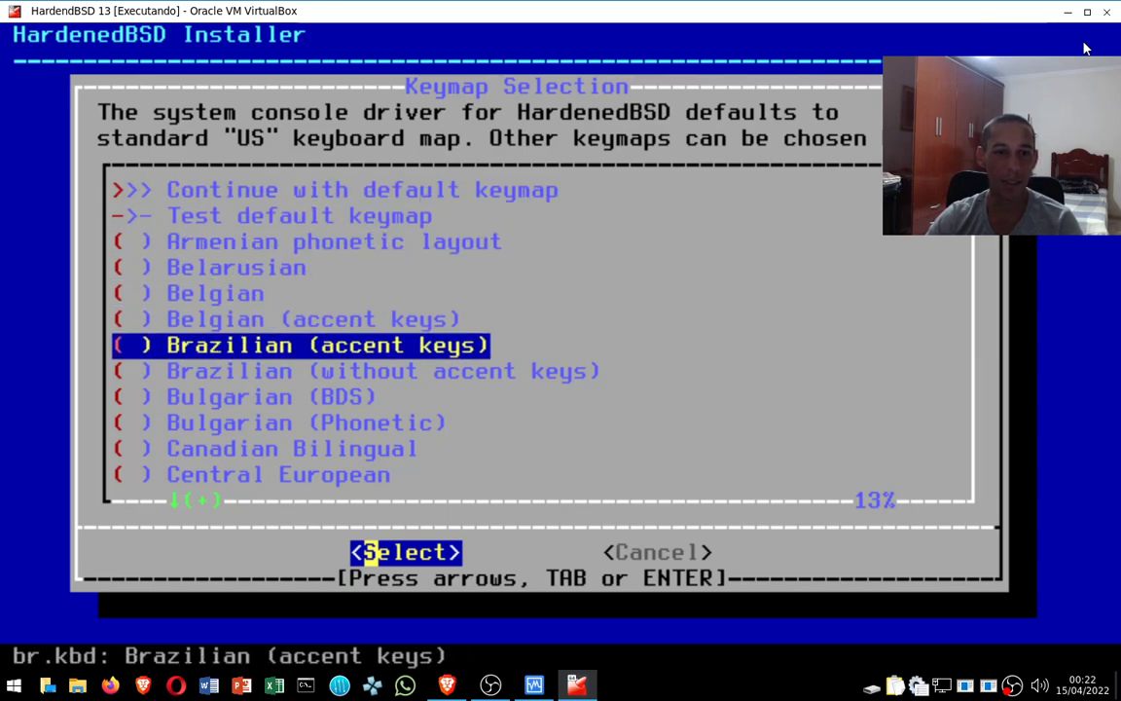
key(Down)
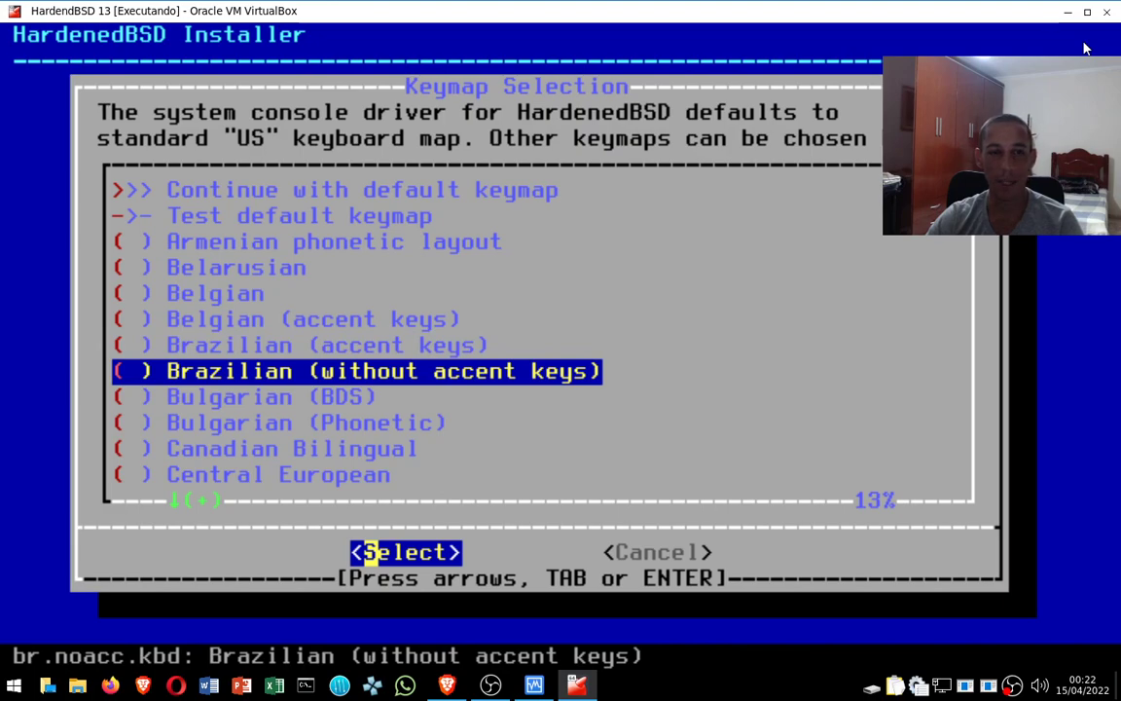
key(Up)
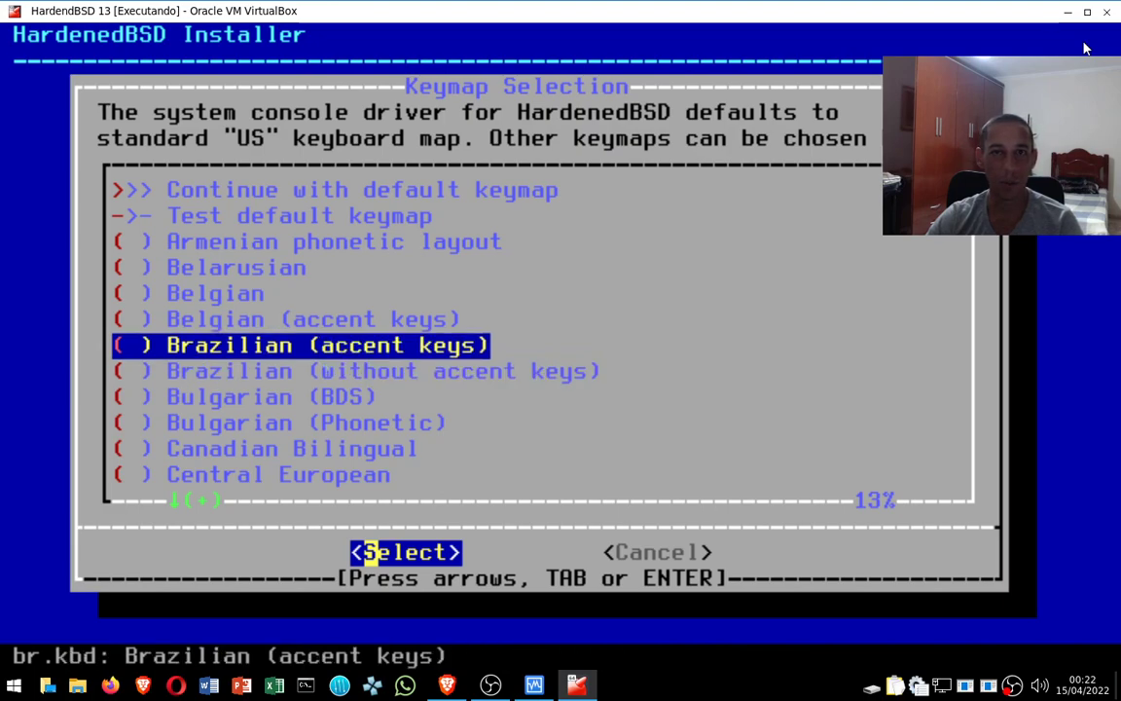
key(Up)
key(Up)
key(Up)
key(Up)
key(Up)
key(Up)
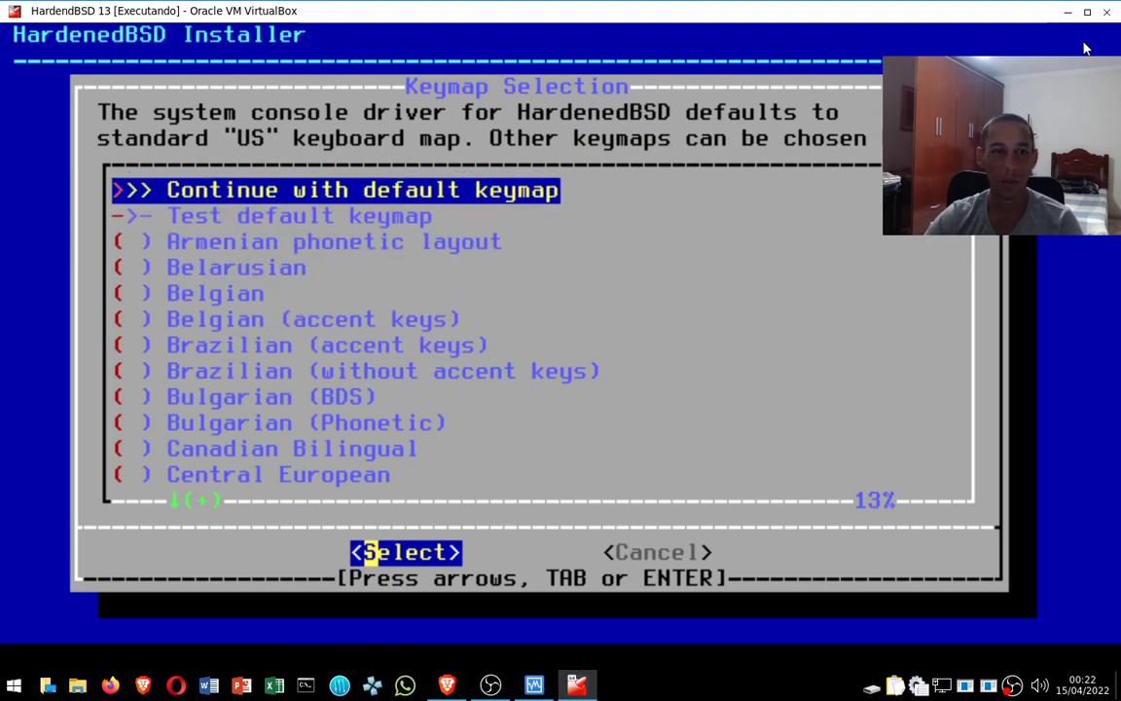
Continue the installation with the default keymap.
key(Down)
key(Down)
key(Down)
key(Up)
key(Up)
key(Up)
key(Return)
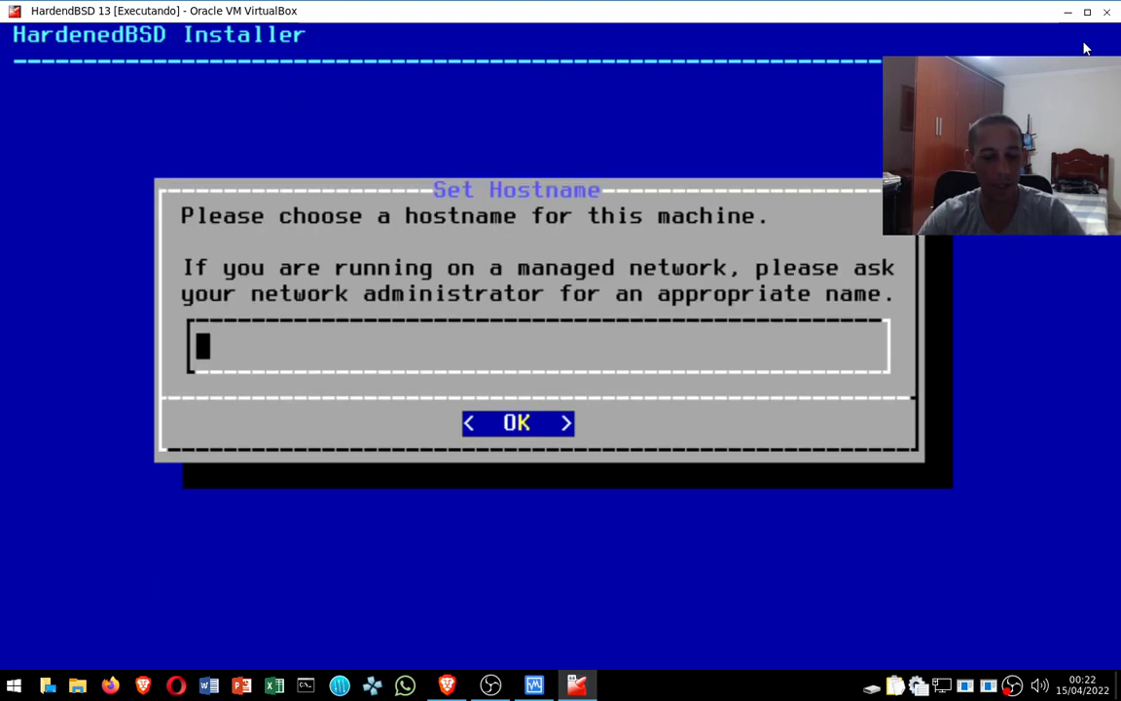
Enter the owner's first name as the hostname and accept kernel-dbg as the only optional system component.
text(evandro)
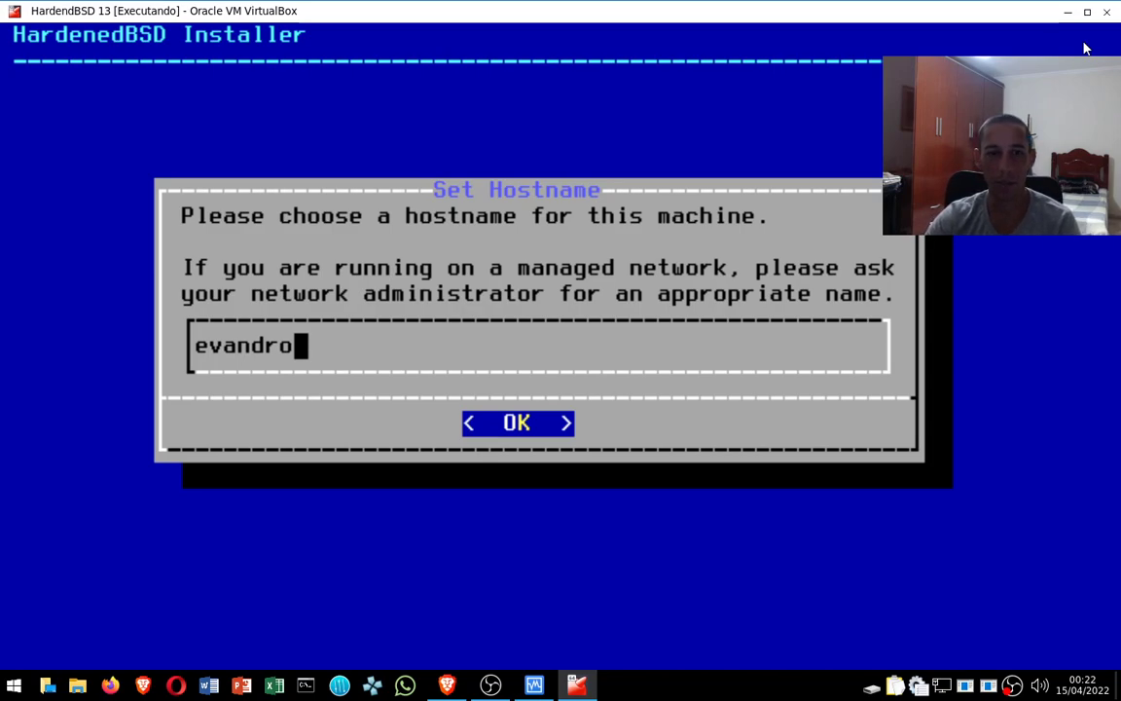
key(Return)
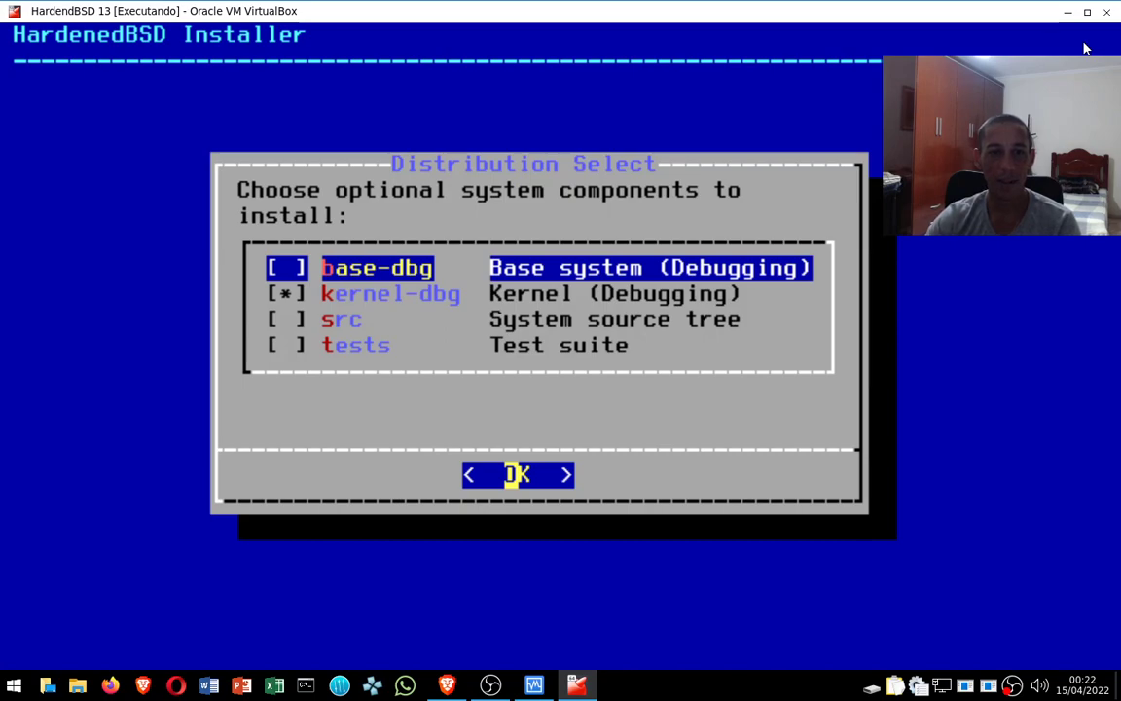
key(Down)
key(Down)
key(Up)
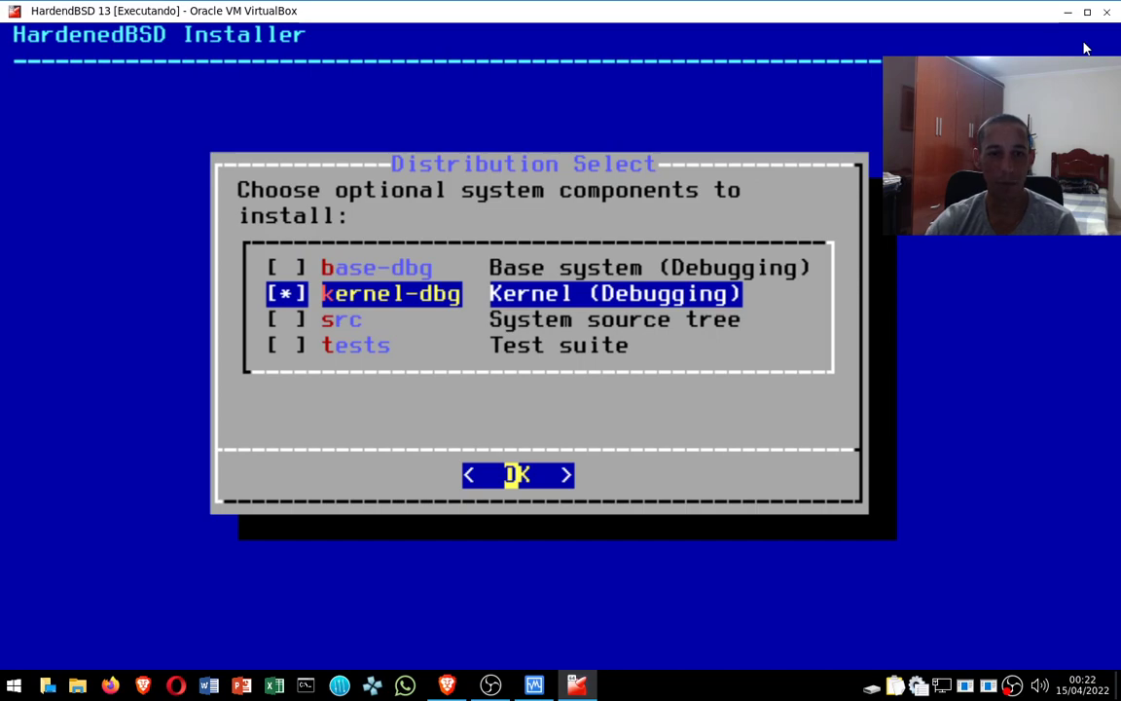
key(Return)
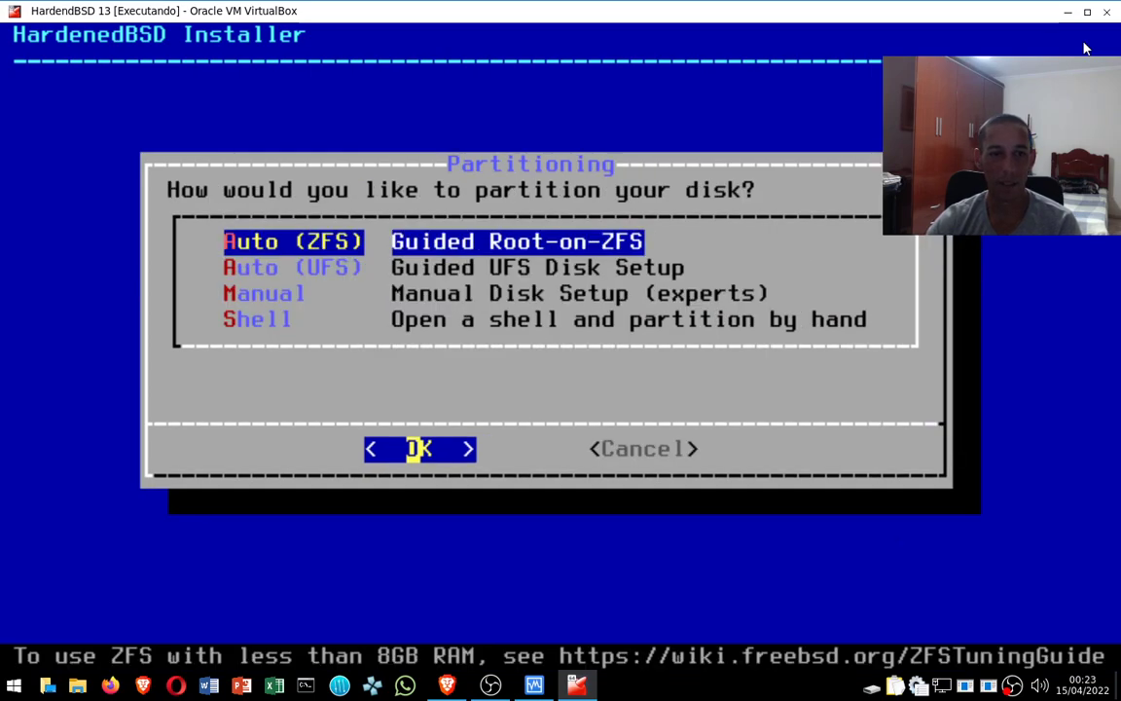
Compare the Auto (ZFS), Auto (UFS) and Manual methods for partitioning the disk.
key(Down)
key(Up)
key(Down)
key(Down)
key(Up)
key(Up)
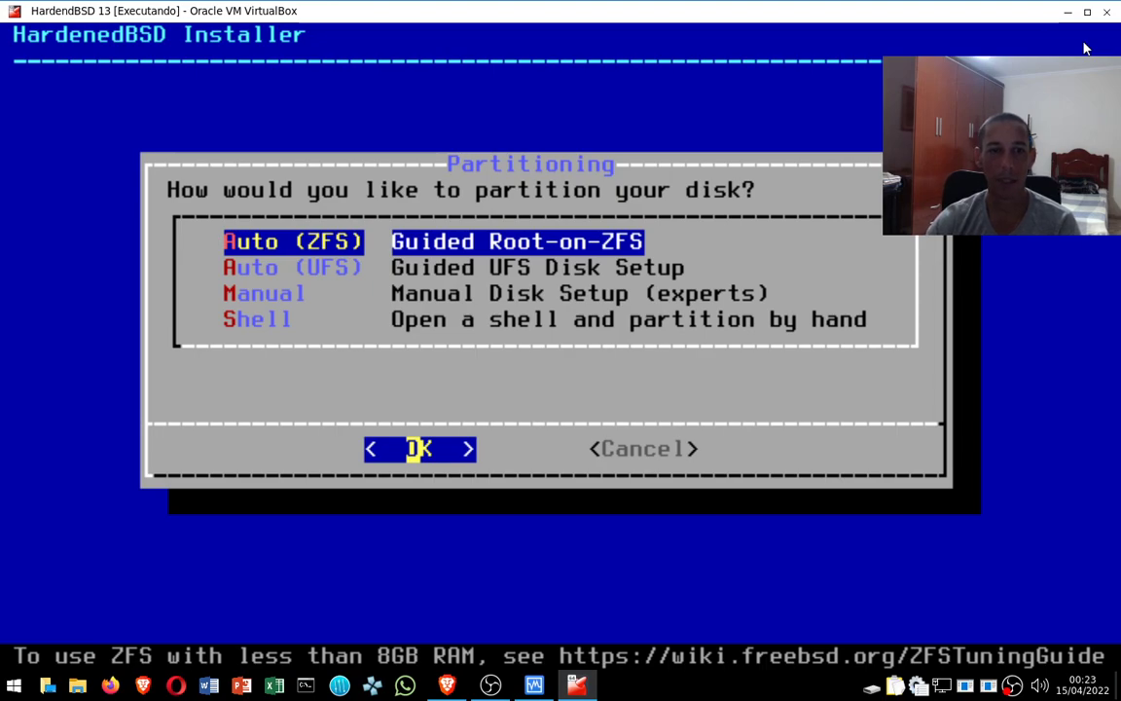
key(Down)
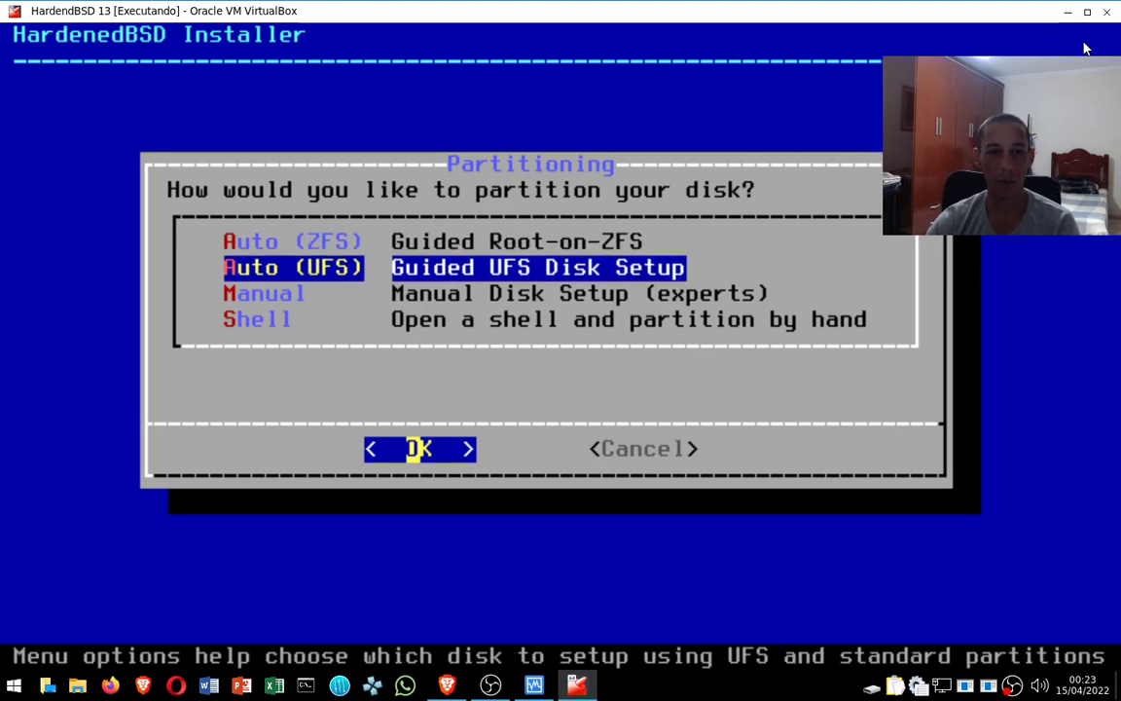
key(Down)
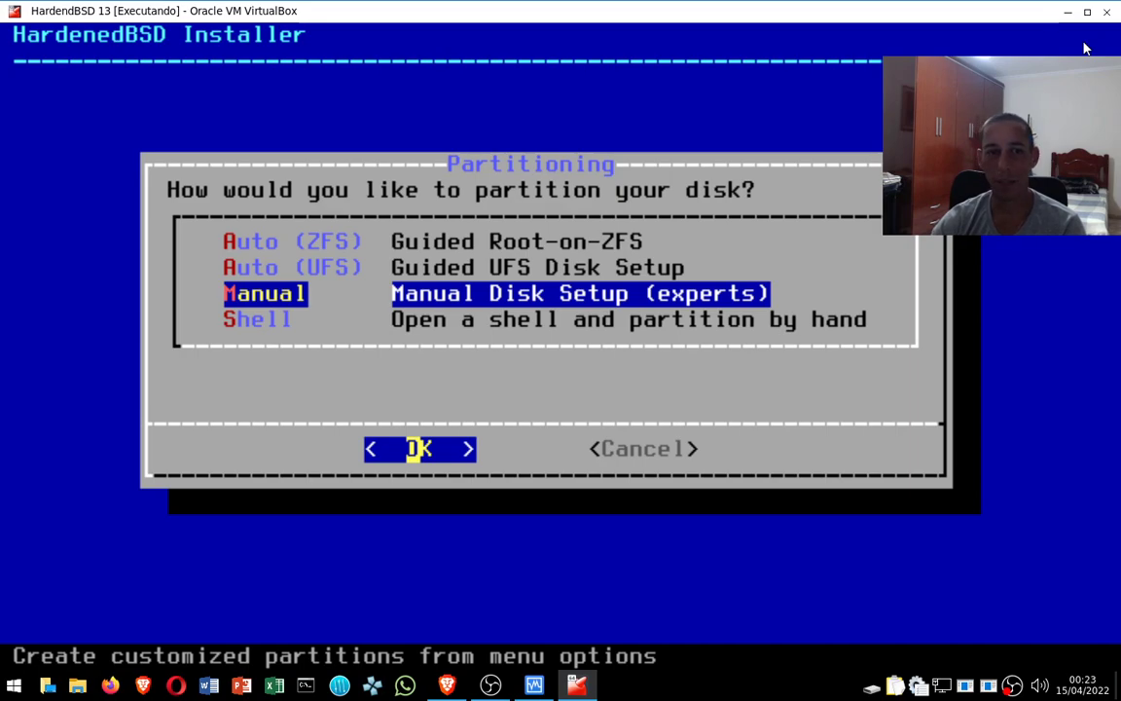
key(Up)
key(Up)
key(Down)
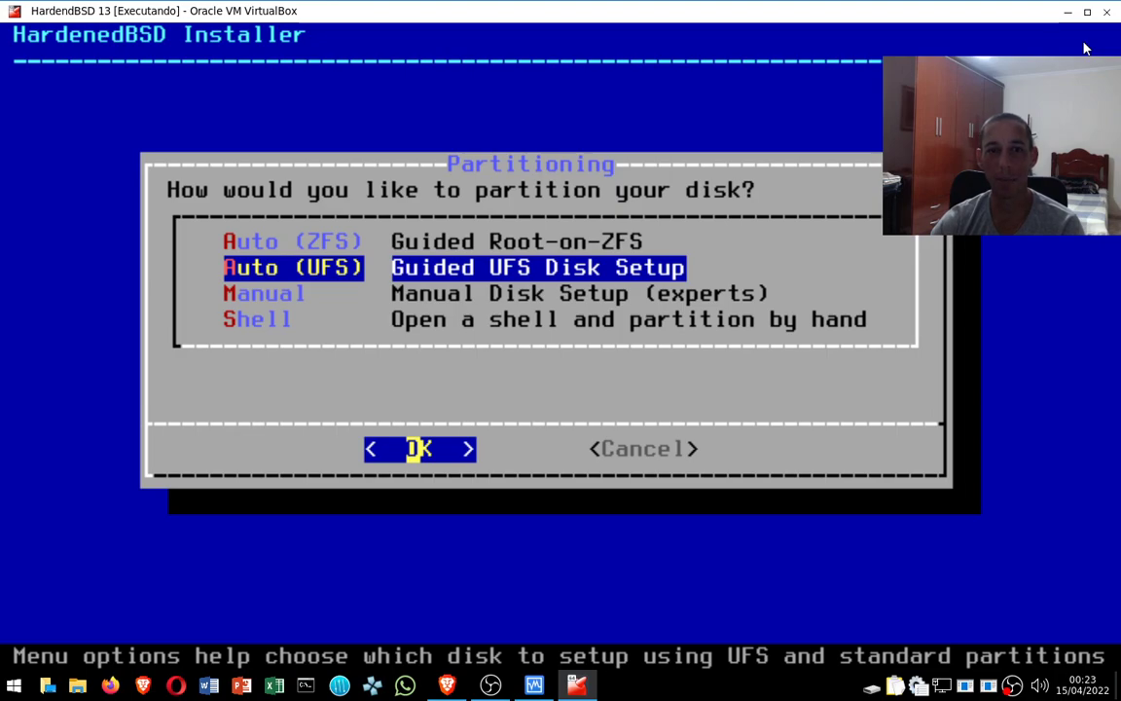
Choose Auto (ZFS), the guided root-on-ZFS setup, as the disk partitioning method.
key(Down)
key(Up)
key(Up)
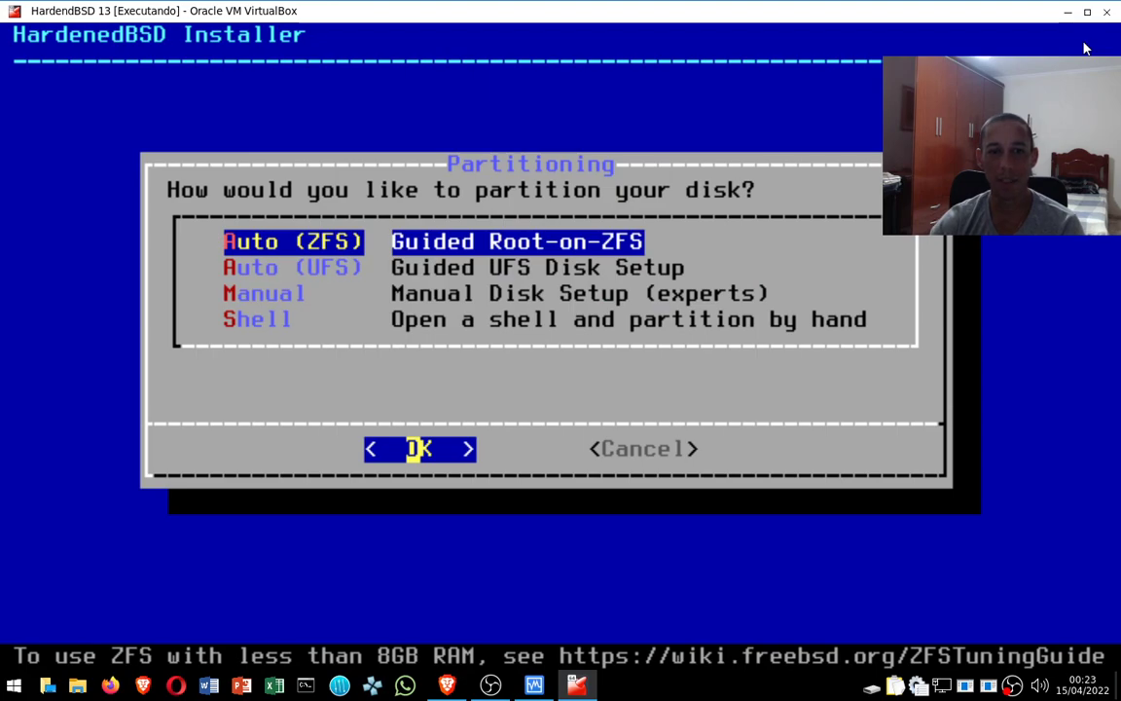
key(Return)
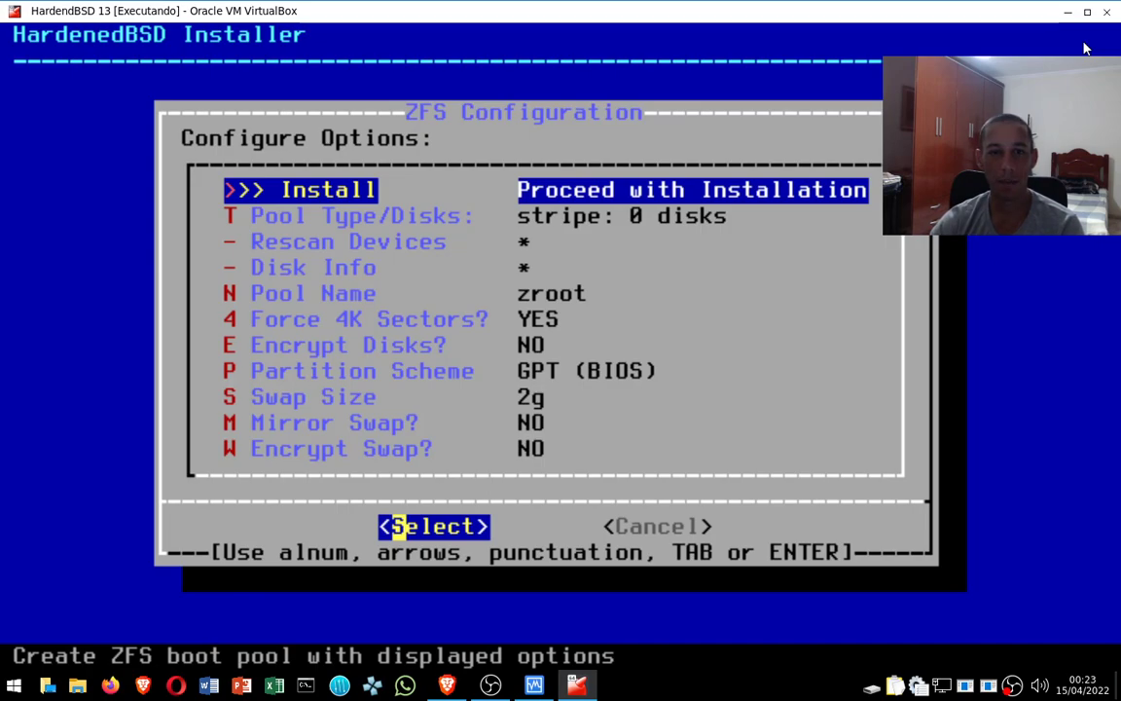
Review the ZFS configuration options, including pool, sector, encryption, partition scheme and swap settings.
key(Down)
key(Down)
key(Down)
key(Down)
key(Down)
key(Down)
key(Down)
key(Down)
key(Down)
key(Up)
key(Up)
key(Down)
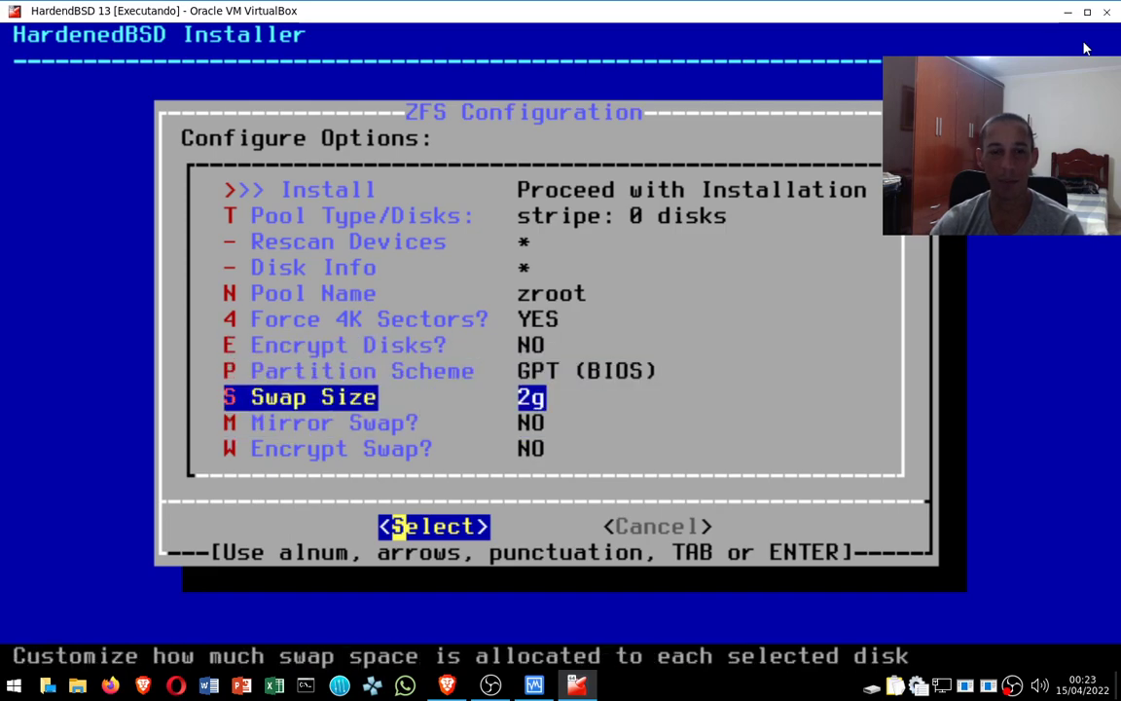
Proceed with the installation using the default ZFS configuration options.
key(Up)
key(Up)
key(Up)
key(Up)
key(Up)
key(Up)
key(Up)
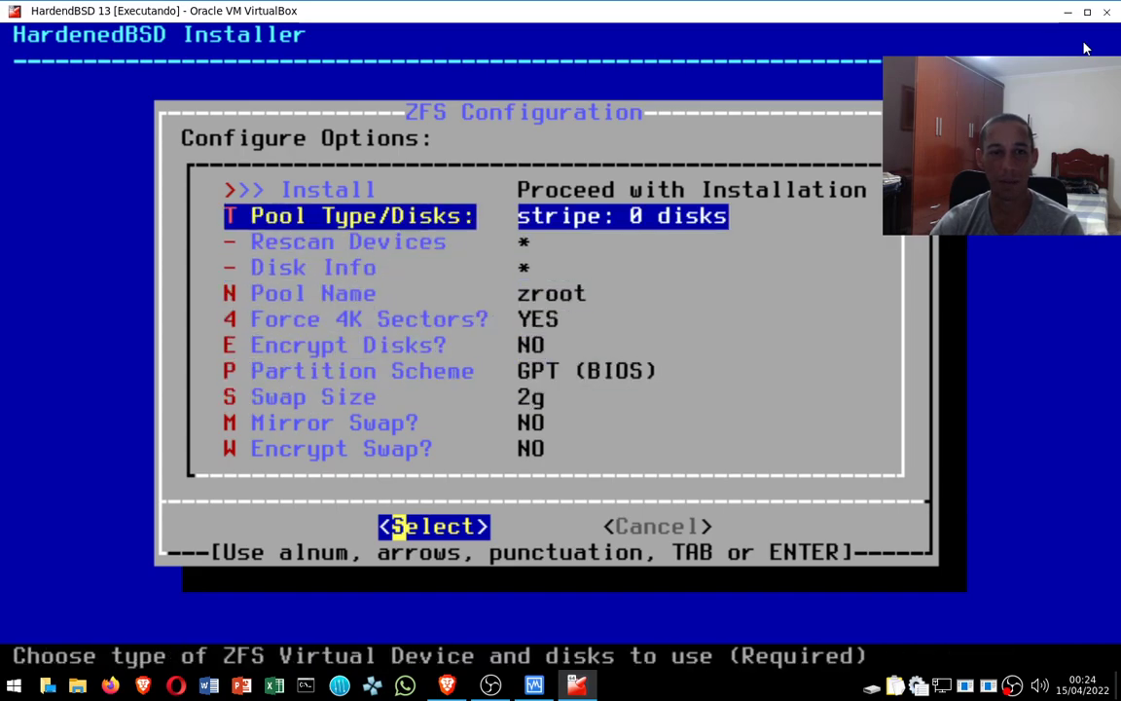
key(Up)
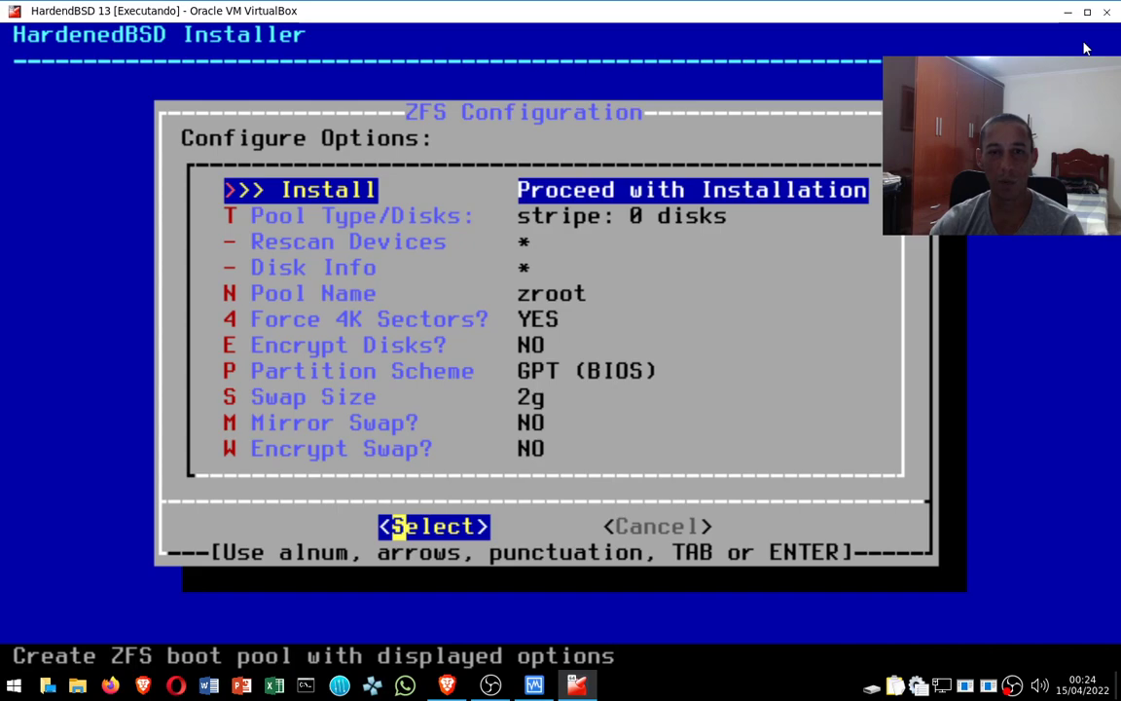
key(Return)
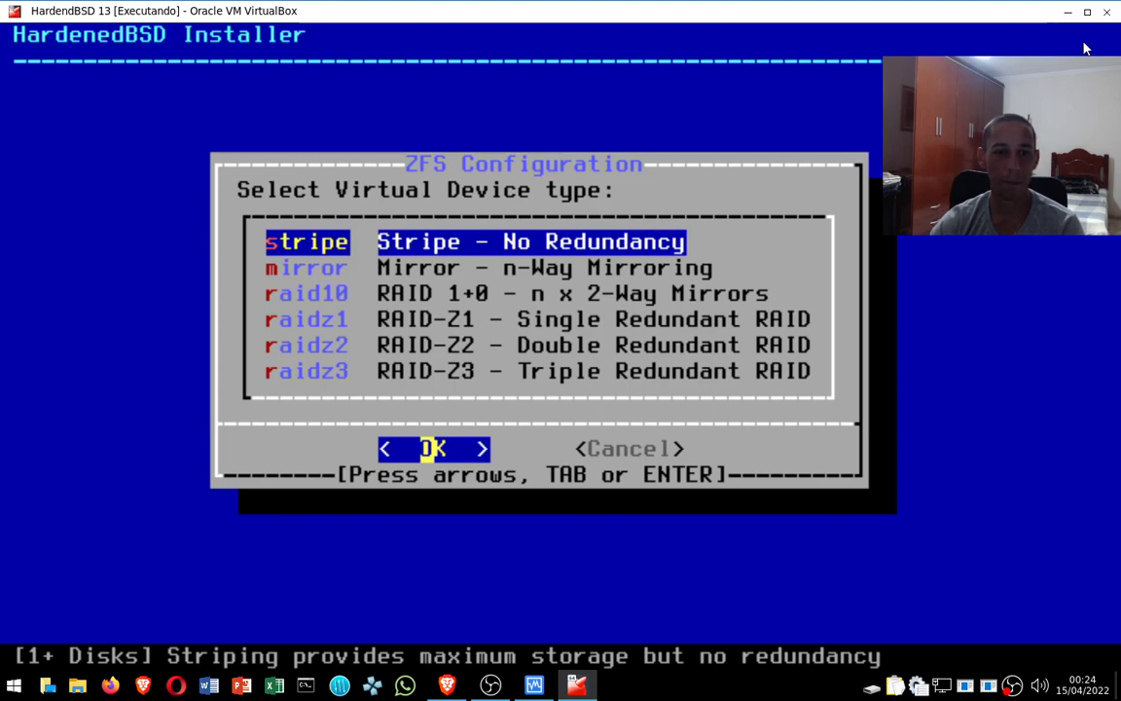
Set the ZFS virtual device type to stripe without redundancy and select the ada0 disk for the pool.
key(Down)
key(Down)
key(Down)
key(Down)
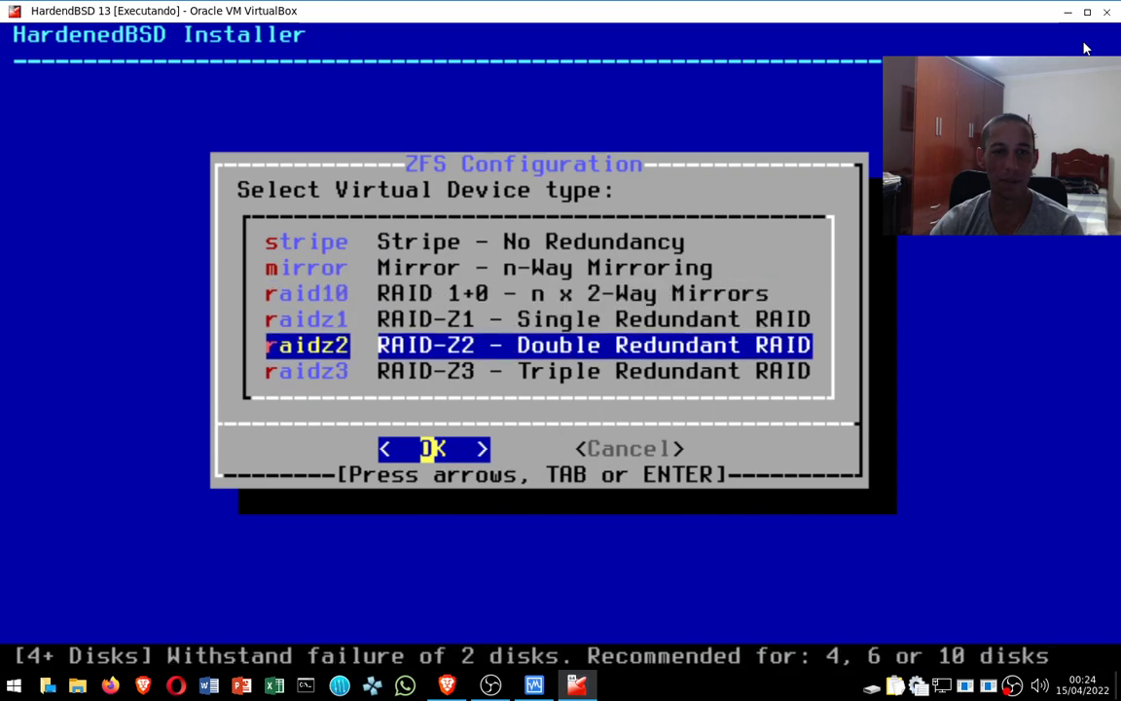
key(Up)
key(Up)
key(Up)
key(Up)
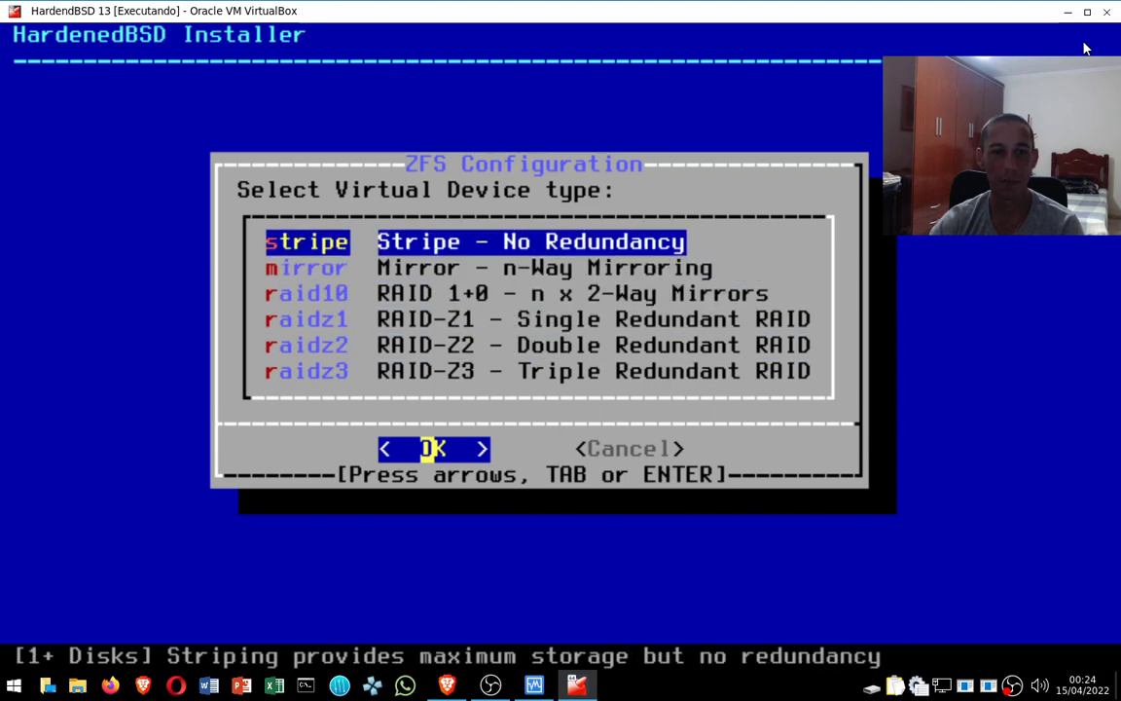
key(Return)
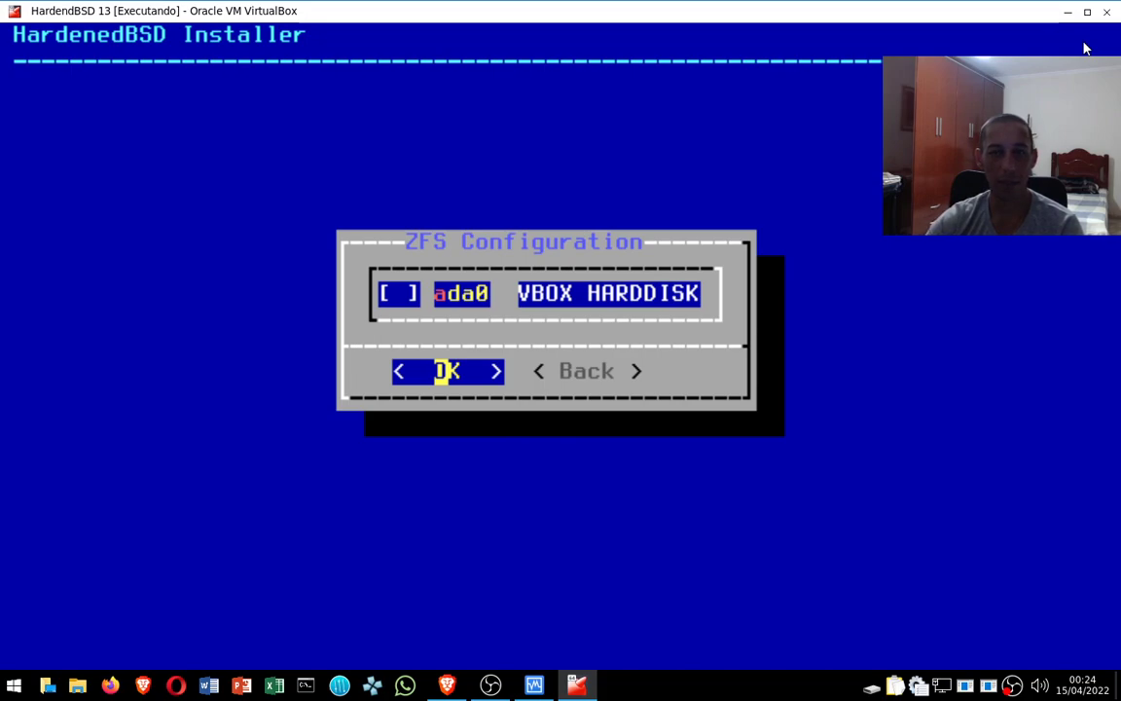
key(space)
key(Return)
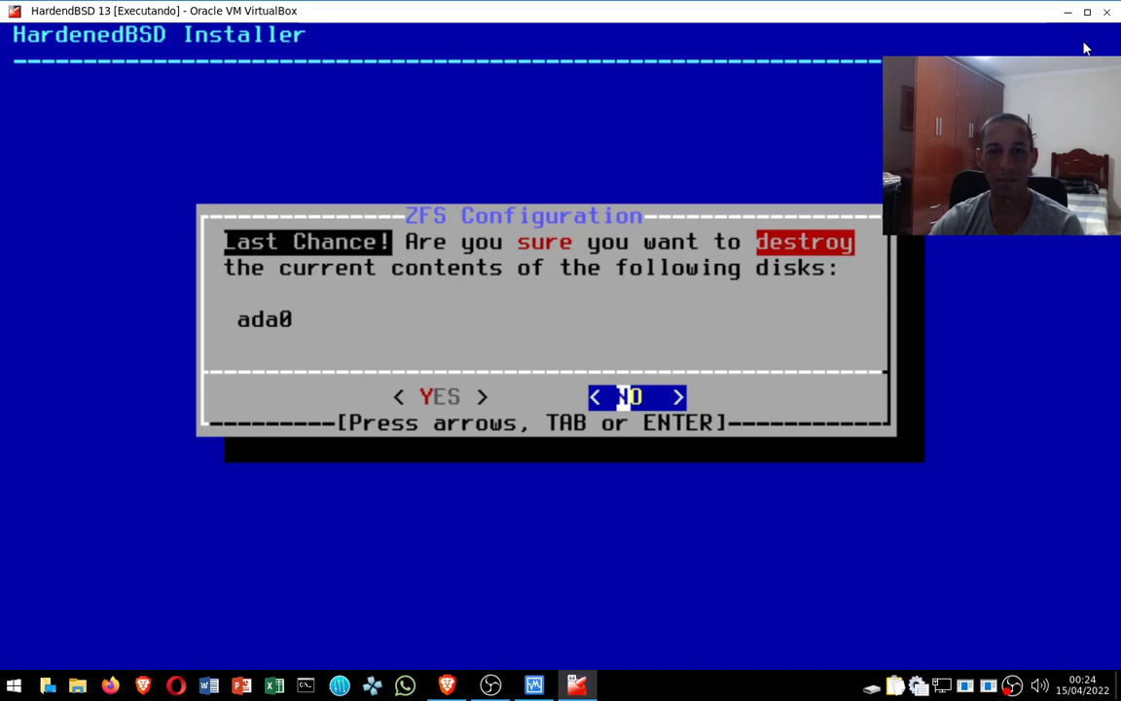
Confirm destroying the current contents of the ada0 disk so the installation files are extracted.
key(Left)
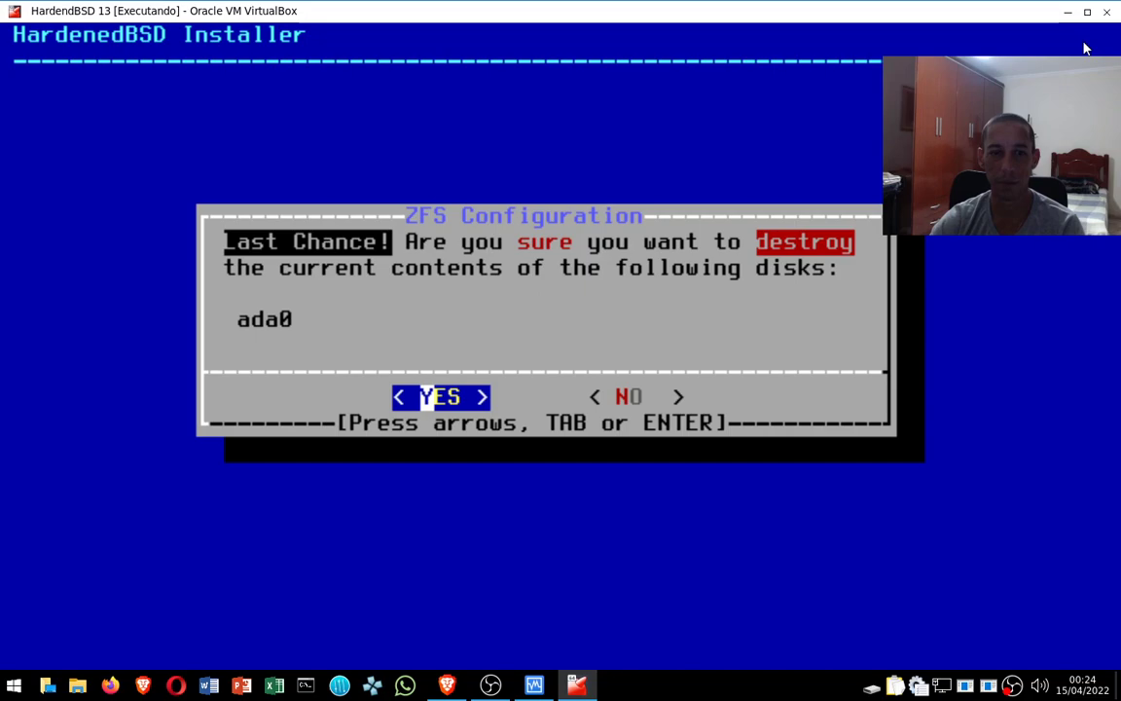
key(Return)
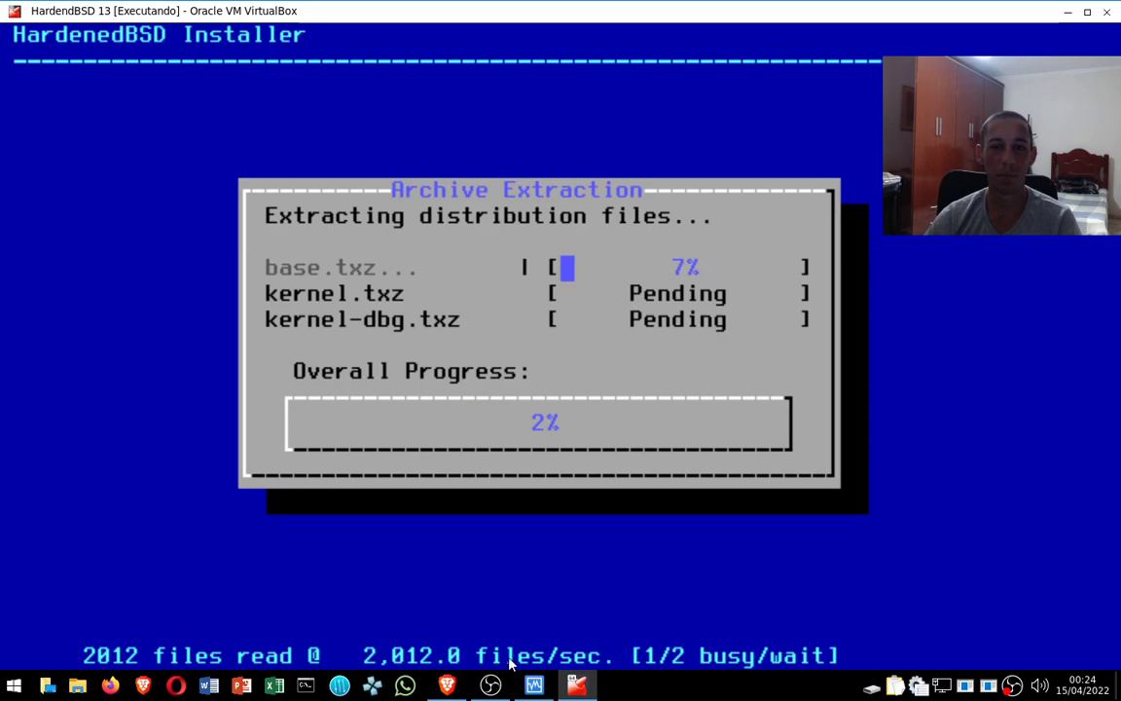
click(490, 685)
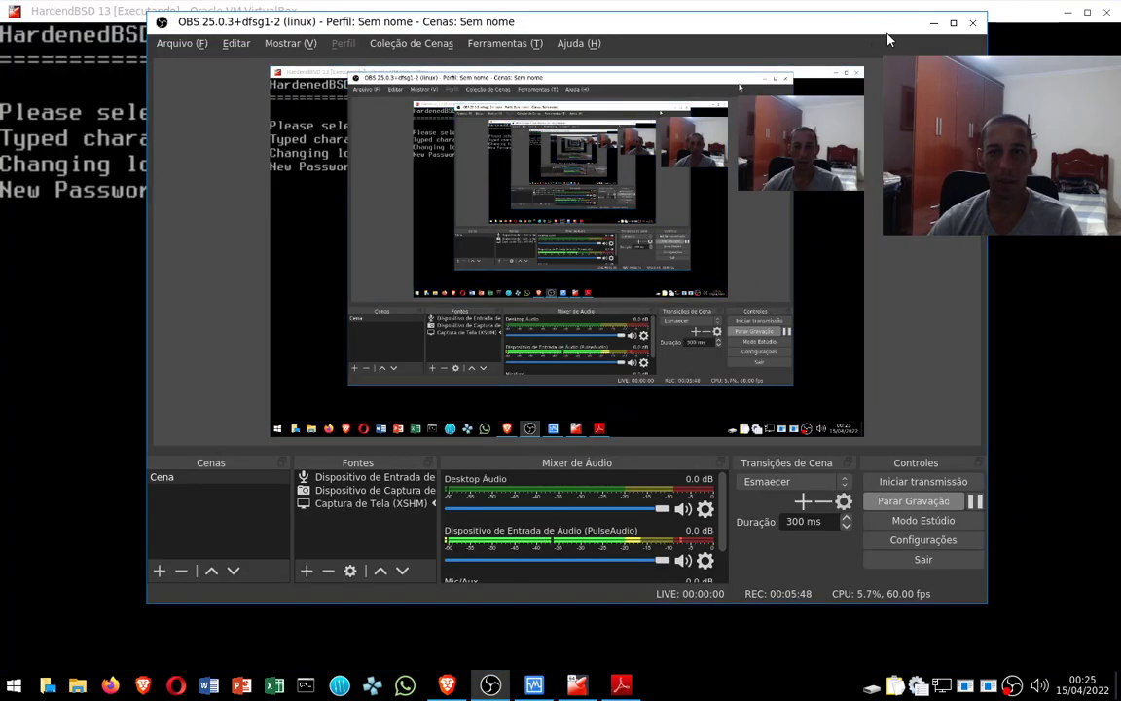
click(932, 23)
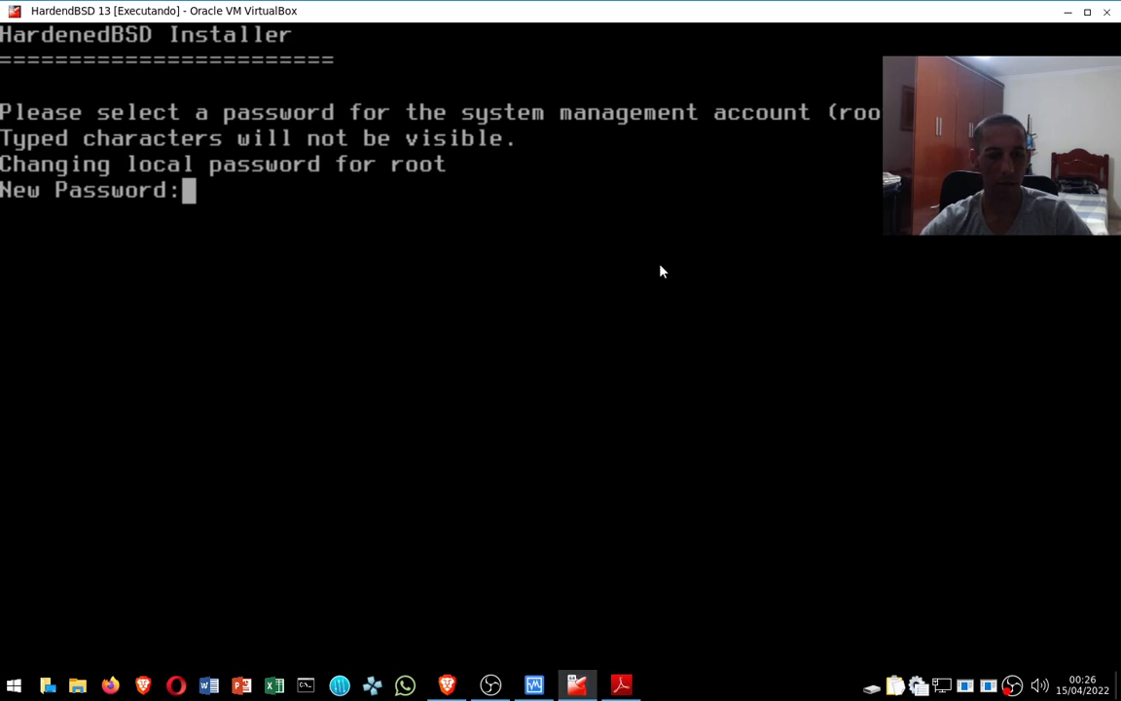
Set the password for the root system management account and retype it to confirm.
key(Return)
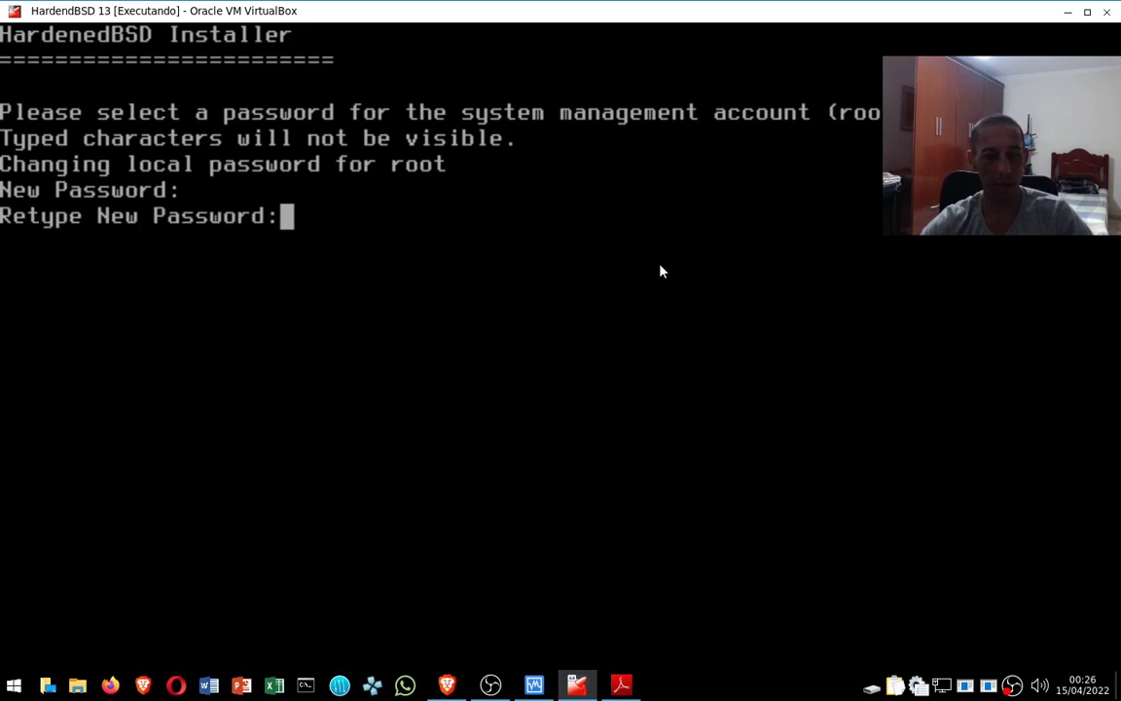
key(Return)
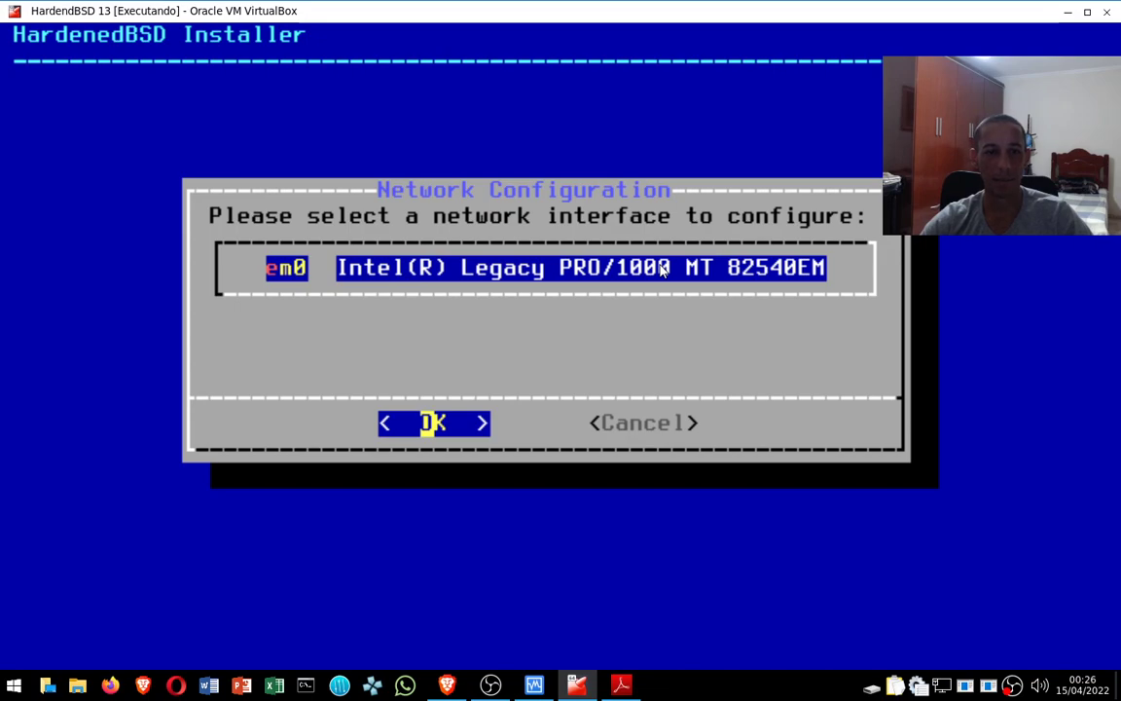
Select the em0 network interface and configure its IPv4 through DHCP.
key(Return)
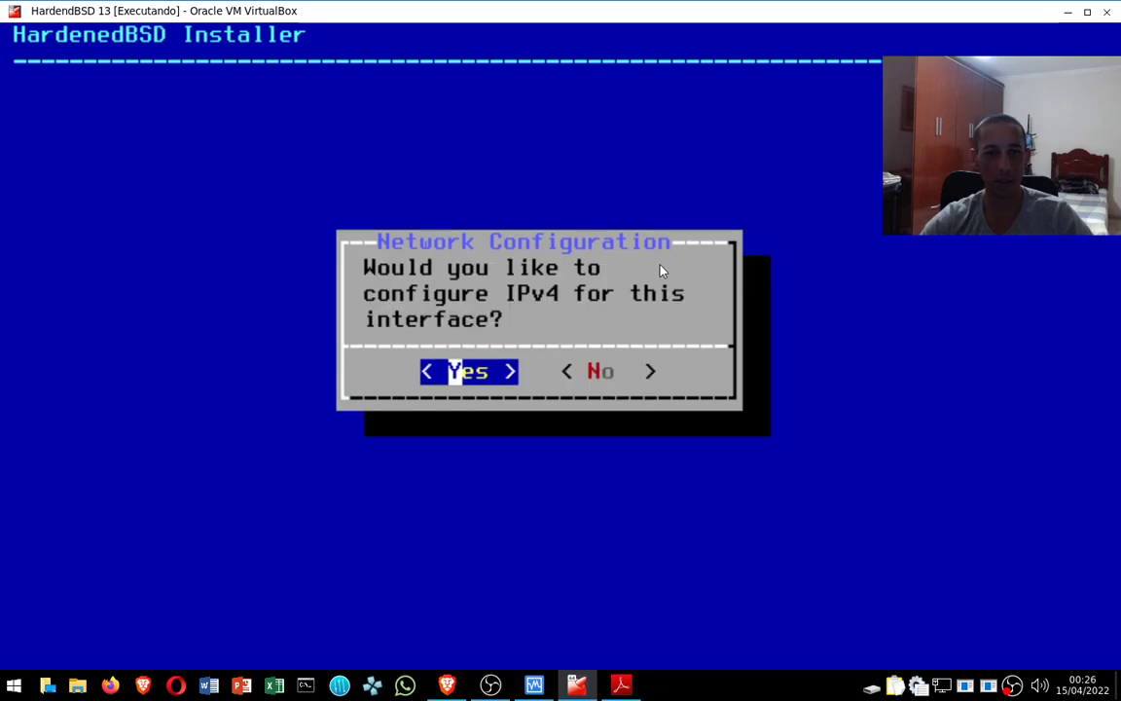
key(Return)
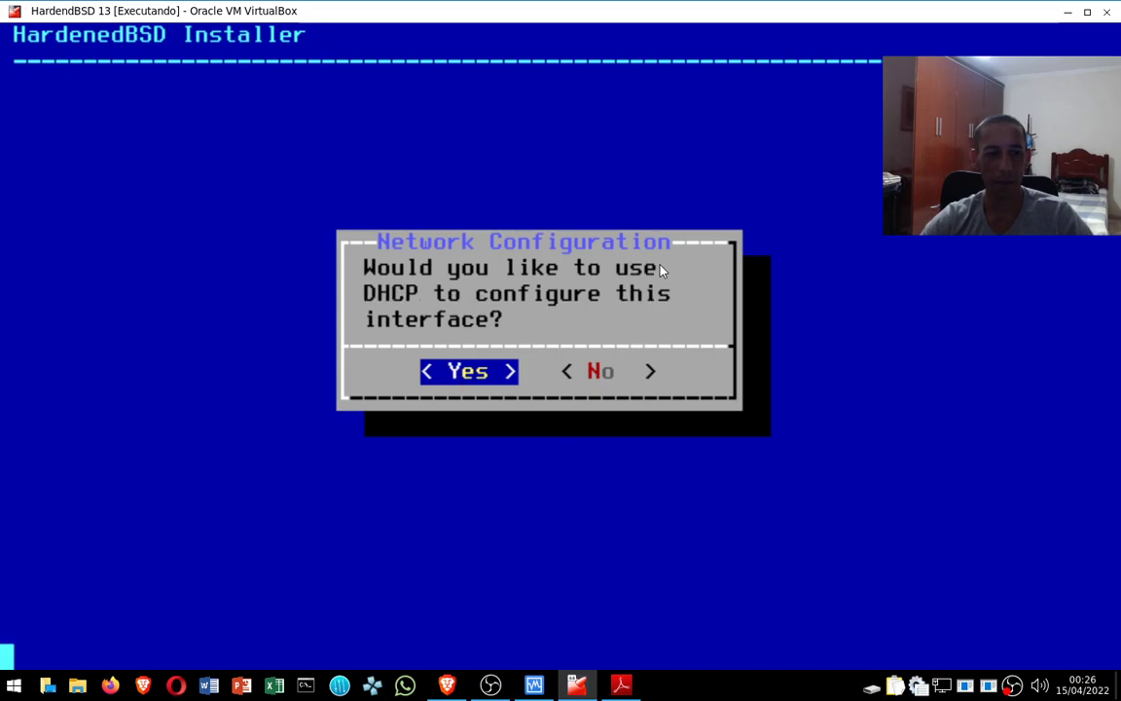
key(Return)
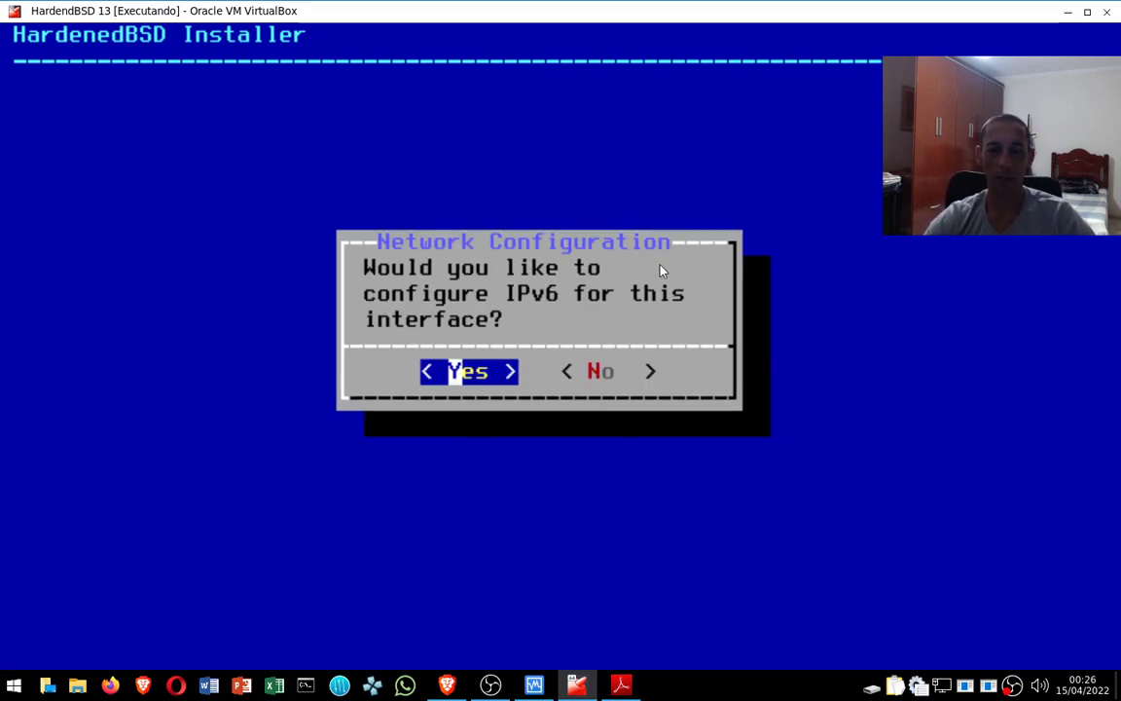
Enable IPv6 on the interface and accept the resolver configuration with search domain mygateway and IPv4 DNS 10.0.2.3.
key(Return)
key(Return)
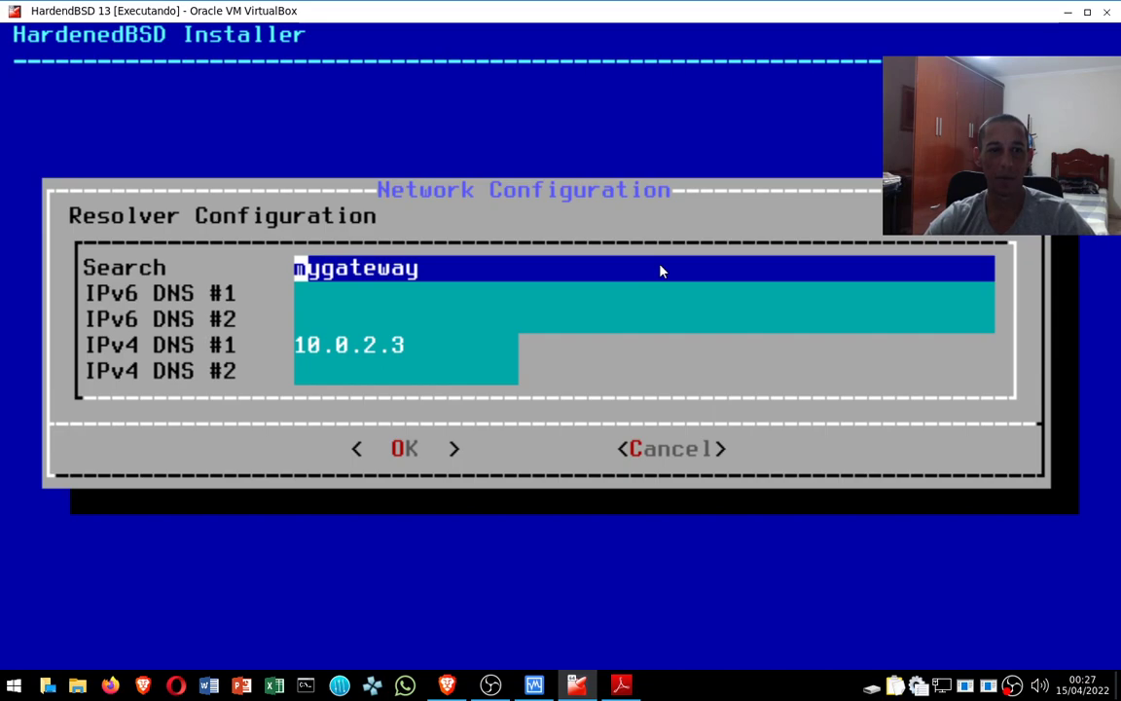
key(Tab)
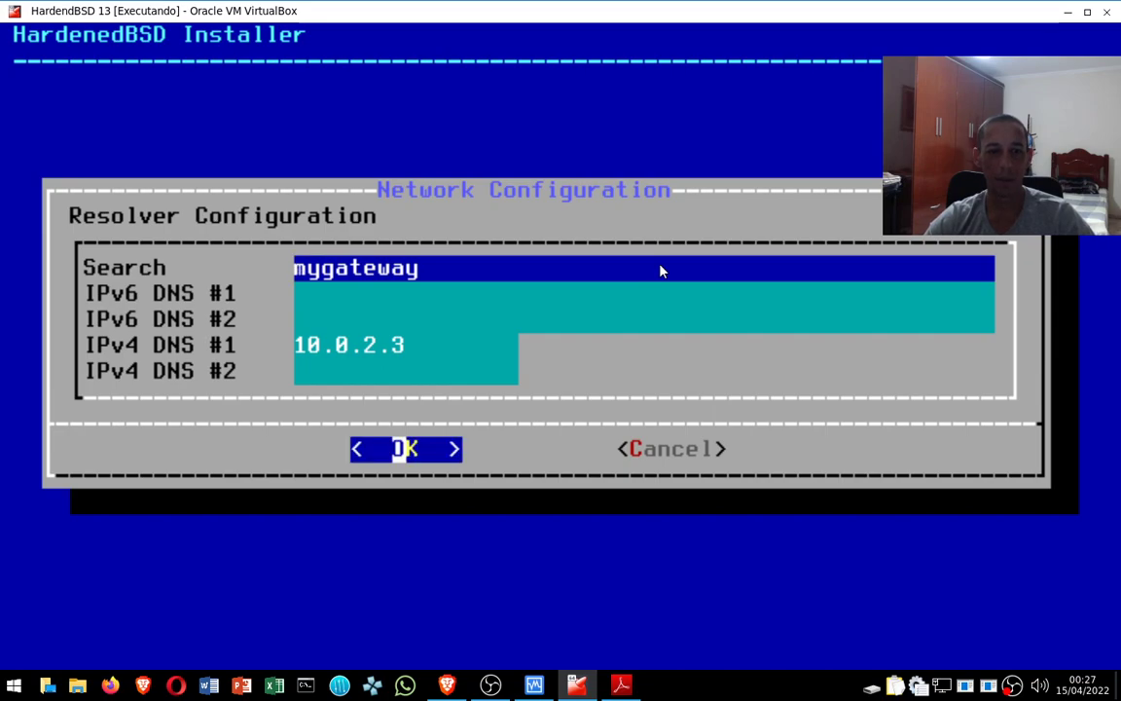
key(Return)
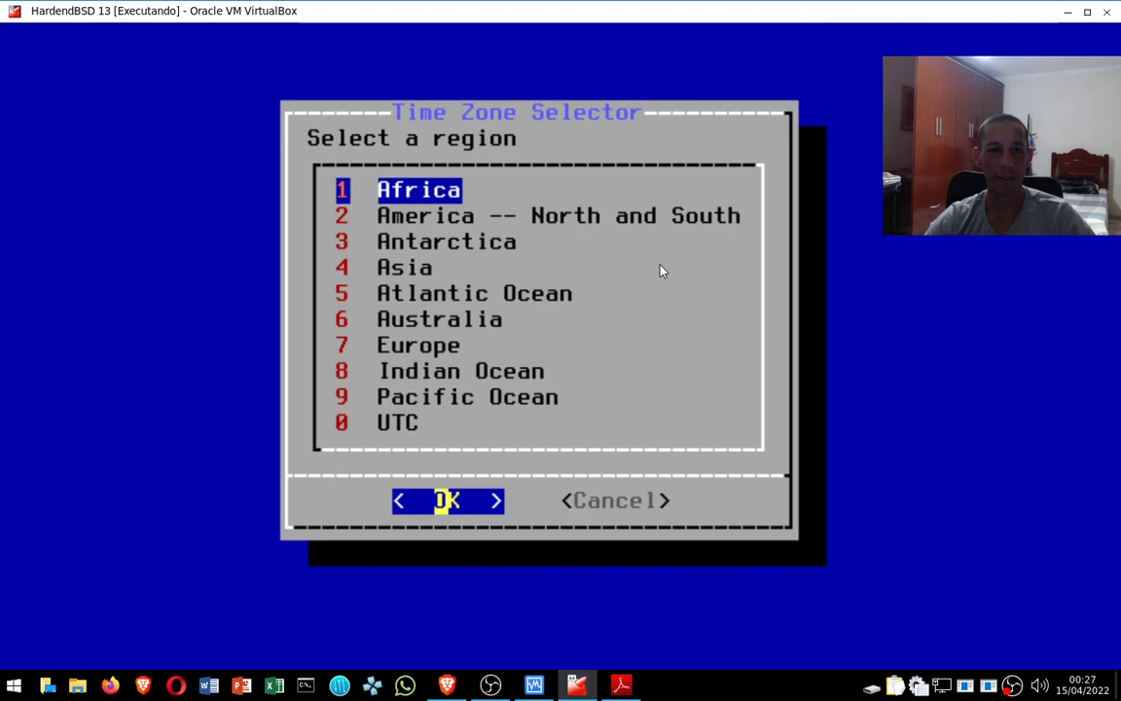
Set the time zone to Africa, Angola, West Africa Time and accept the abbreviation WAT.
key(Down)
key(Down)
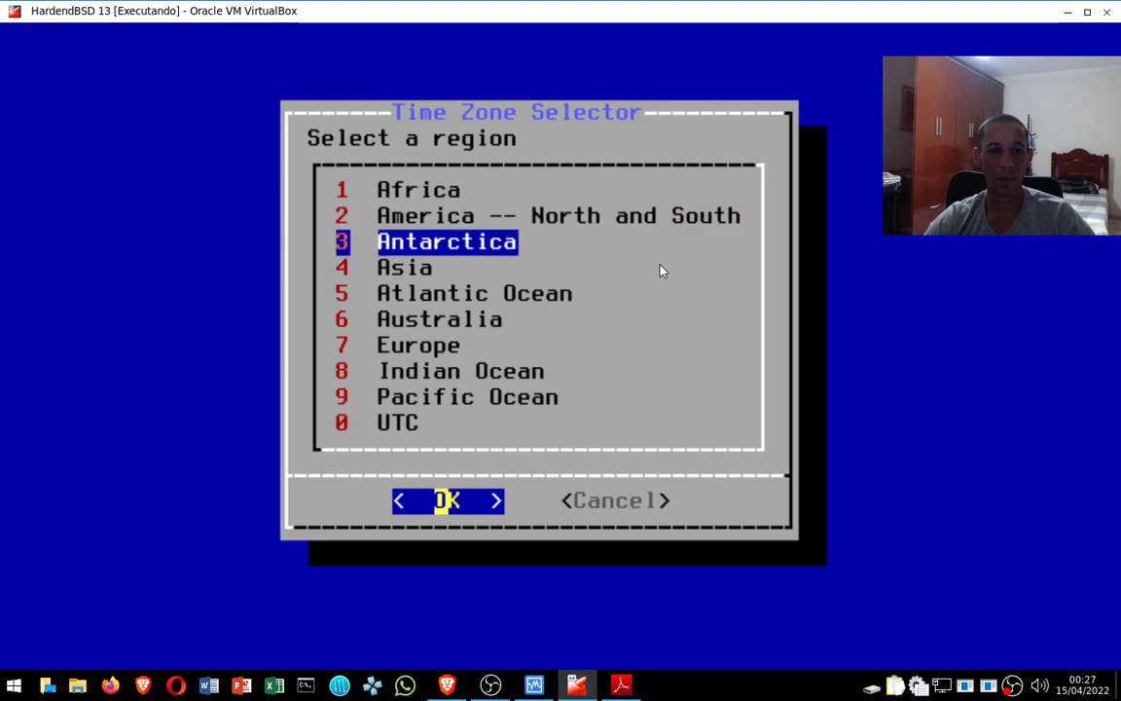
key(Up)
key(Up)
key(Return)
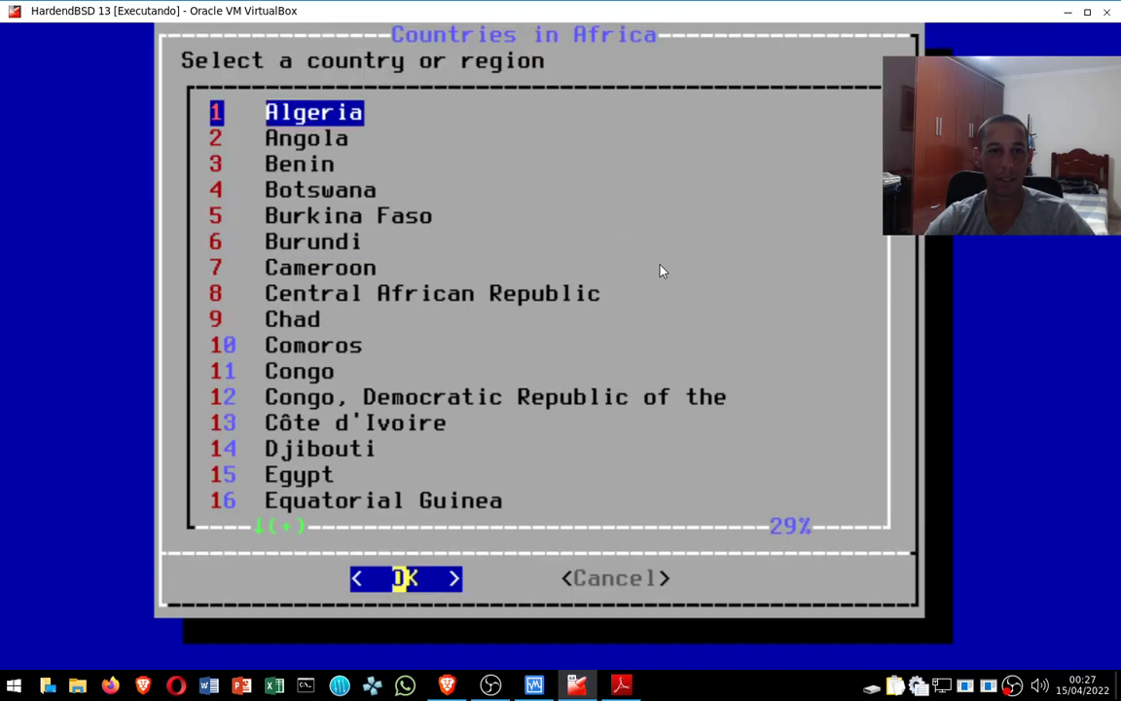
key(Down)
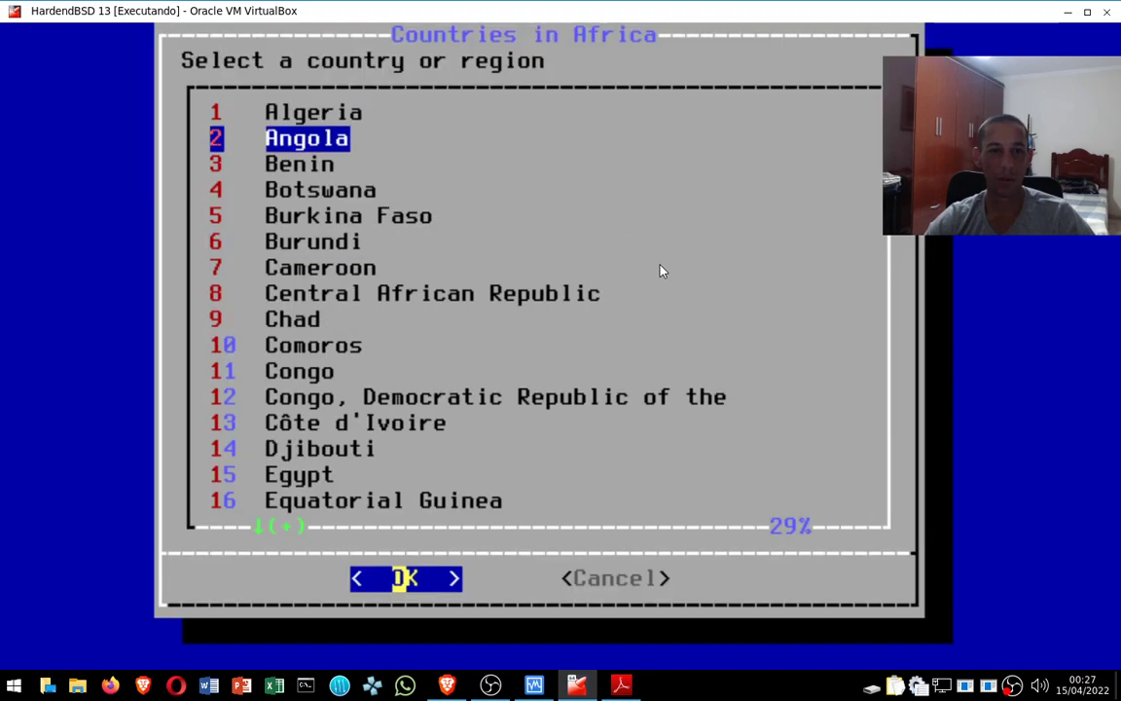
key(Return)
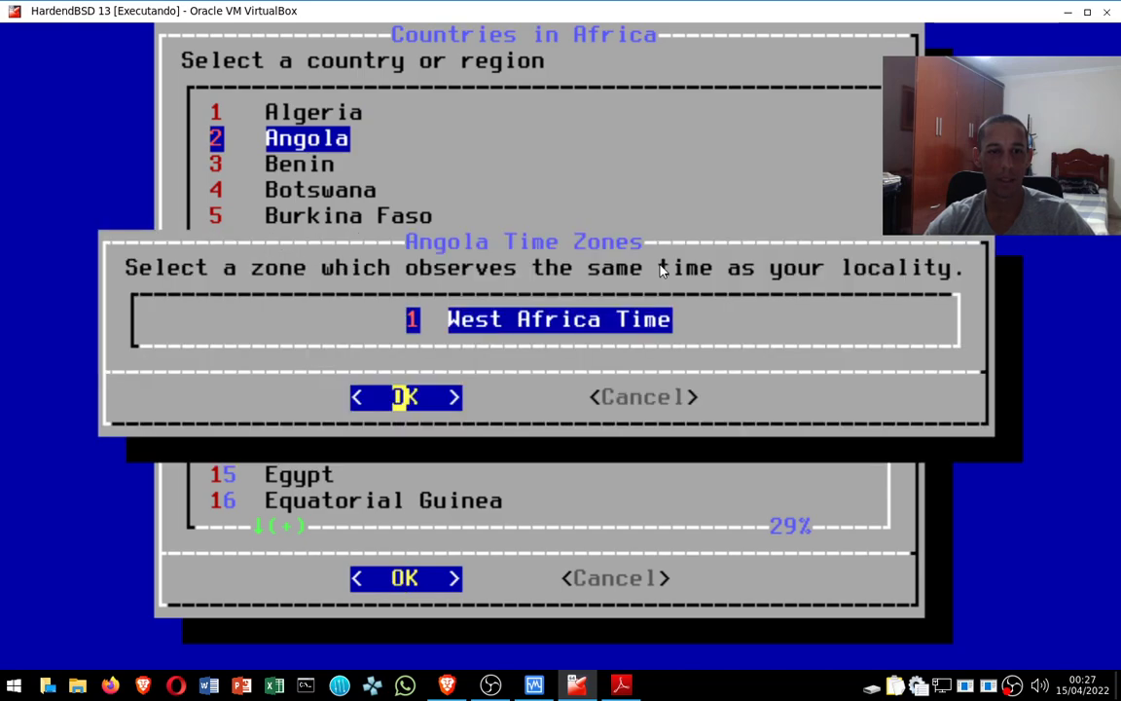
key(Return)
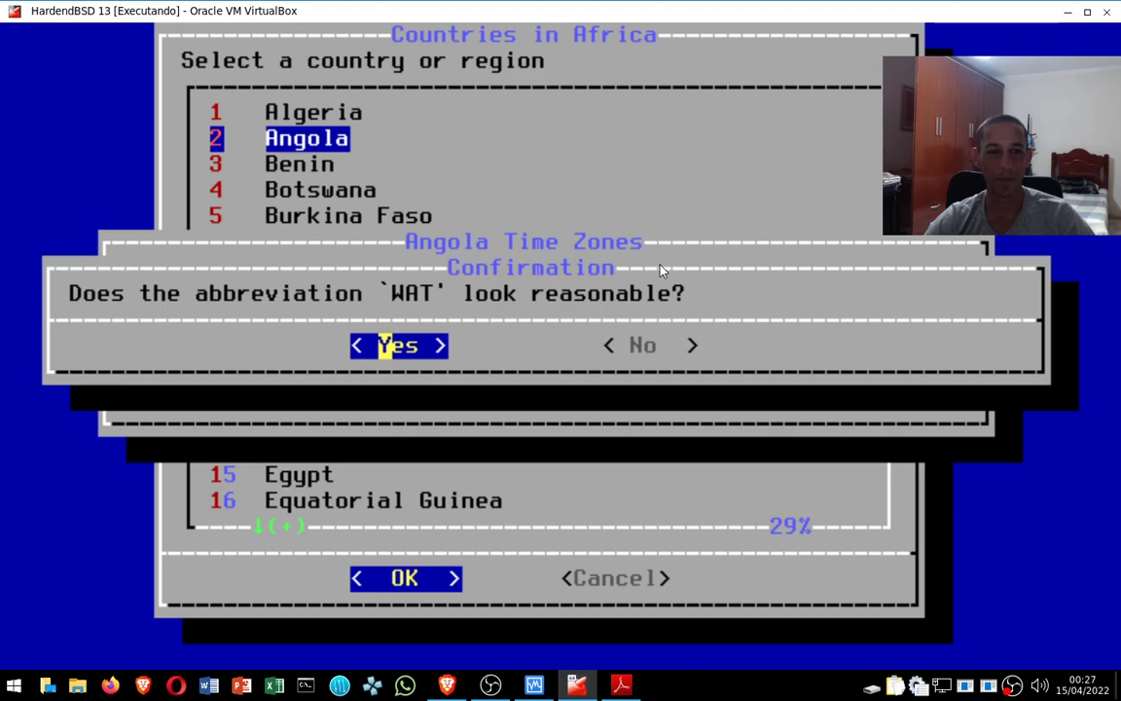
key(Return)
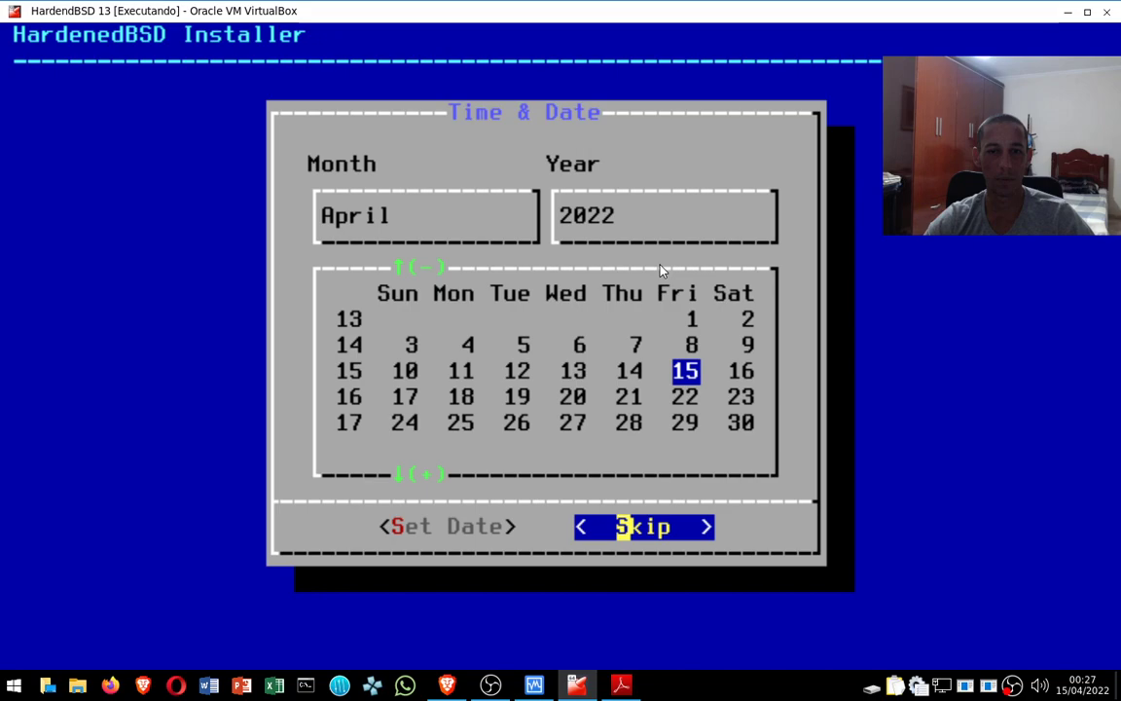
Skip setting the date and time, and keep sshd and dumpdev as the services started at boot.
key(Return)
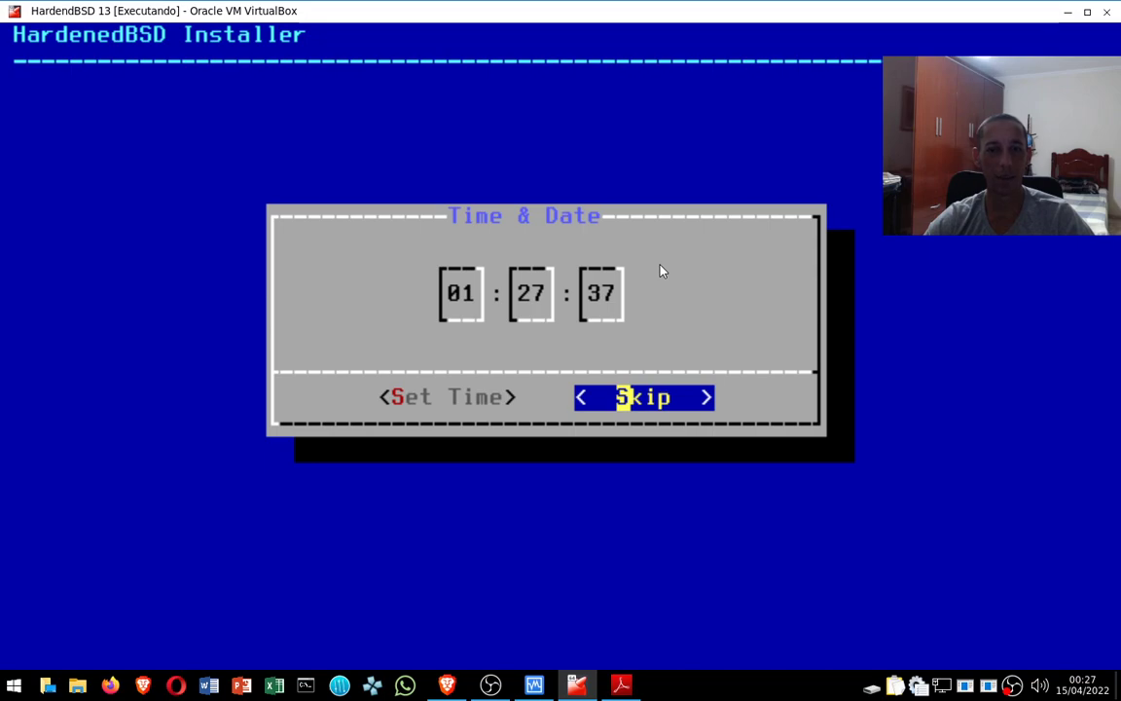
key(Return)
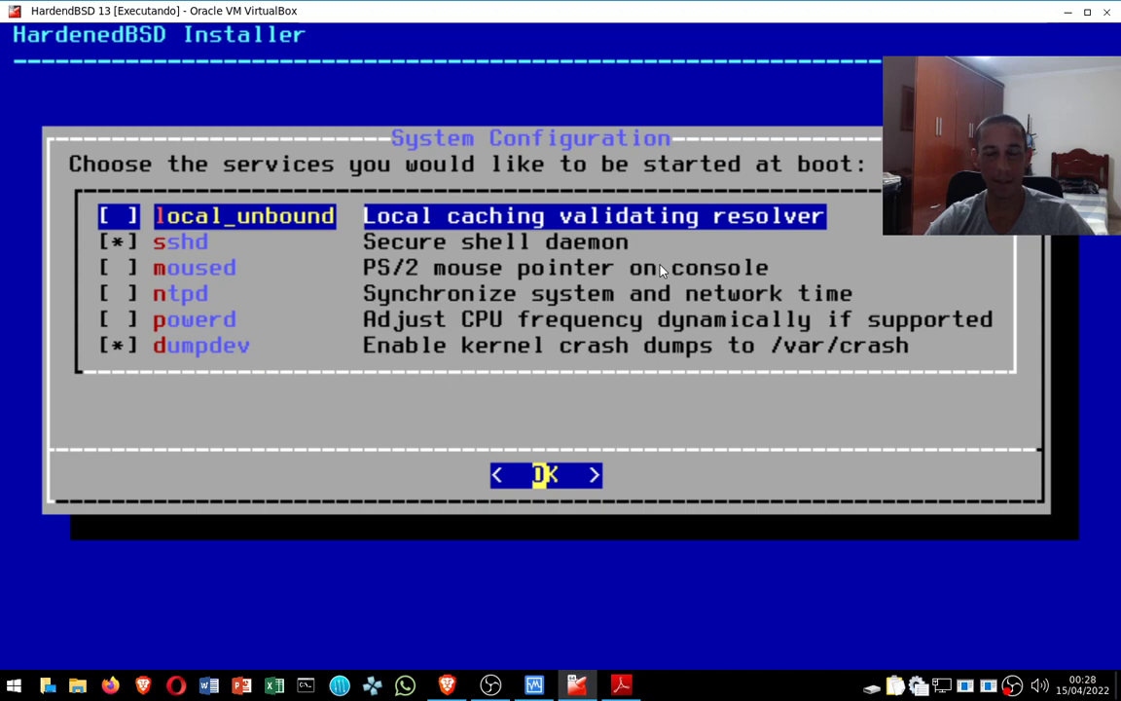
key(Return)
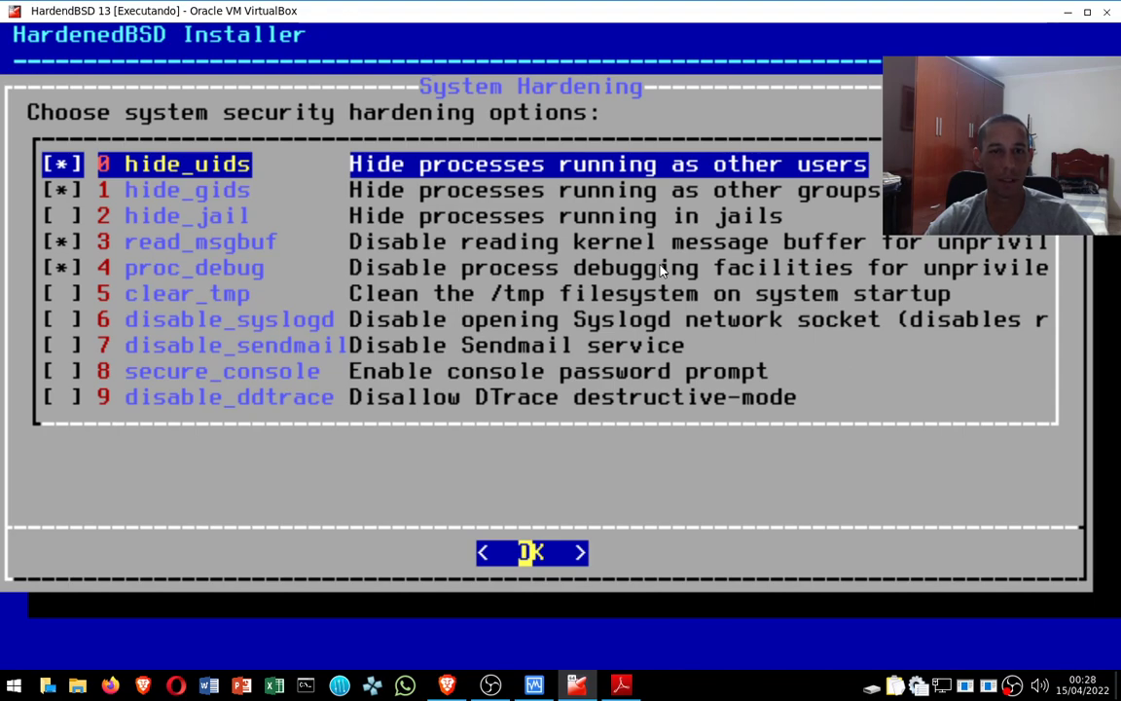
Review the system hardening options and accept the preselected hide_uids, hide_gids, read_msgbuf and proc_debug.
key(Down)
key(Down)
key(Down)
key(Down)
key(Up)
key(Up)
key(Down)
key(Down)
key(Down)
key(Down)
key(Down)
key(Down)
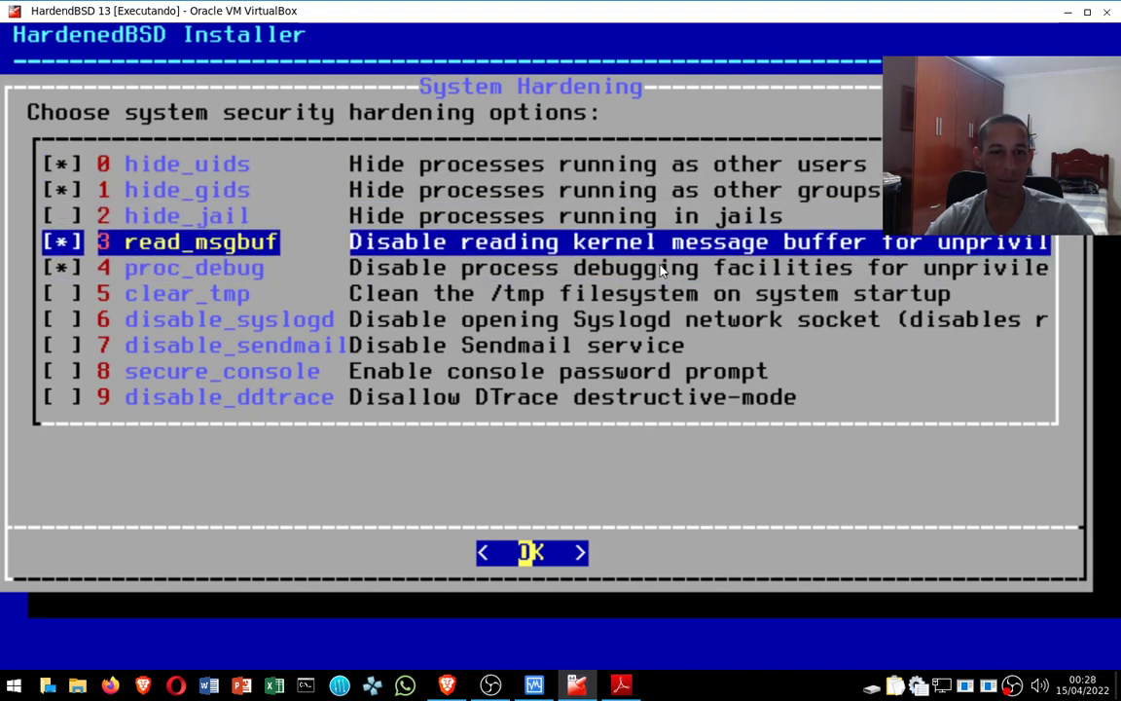
key(Up)
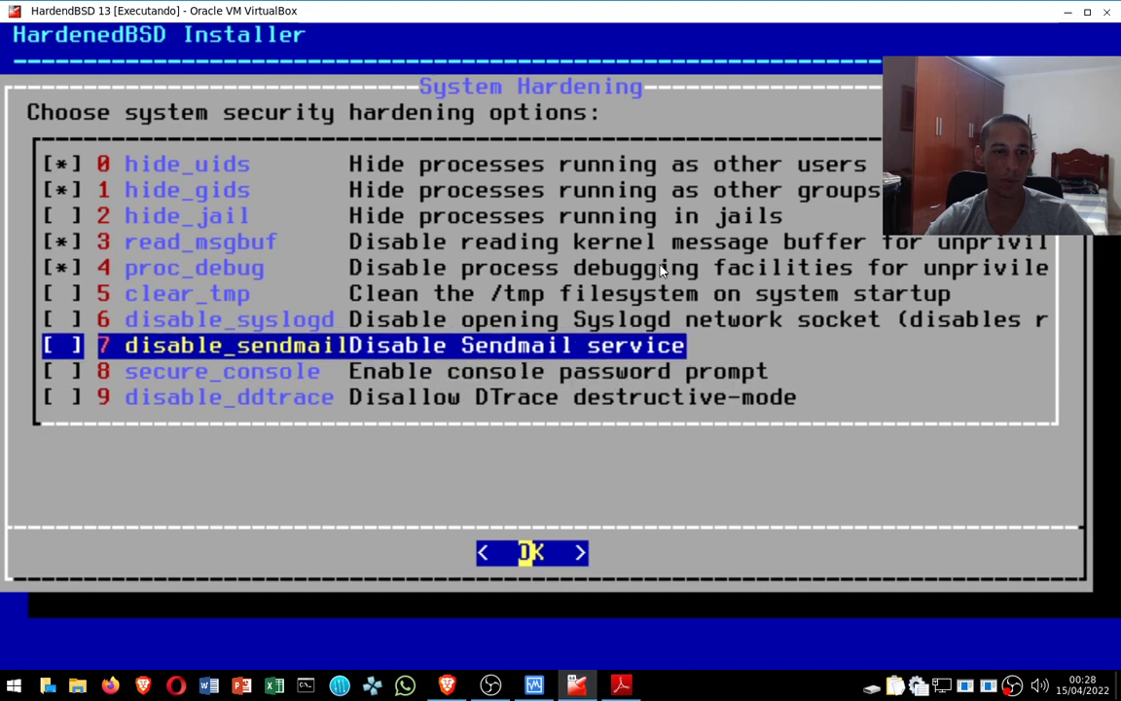
key(Up)
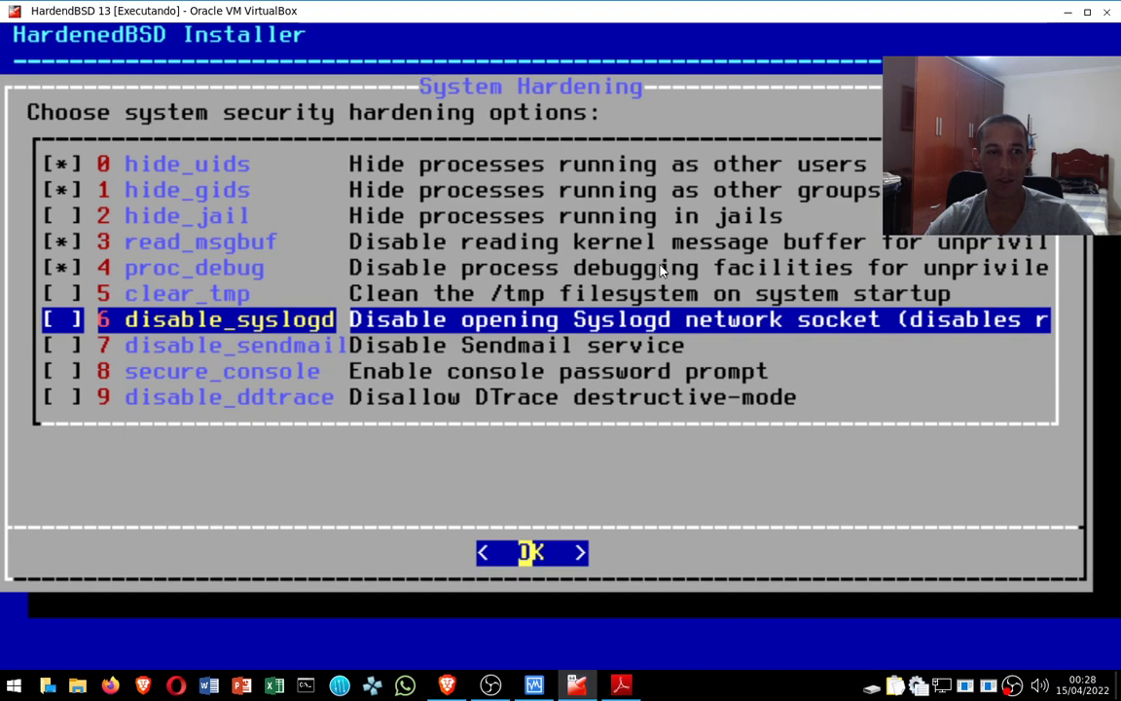
key(Return)
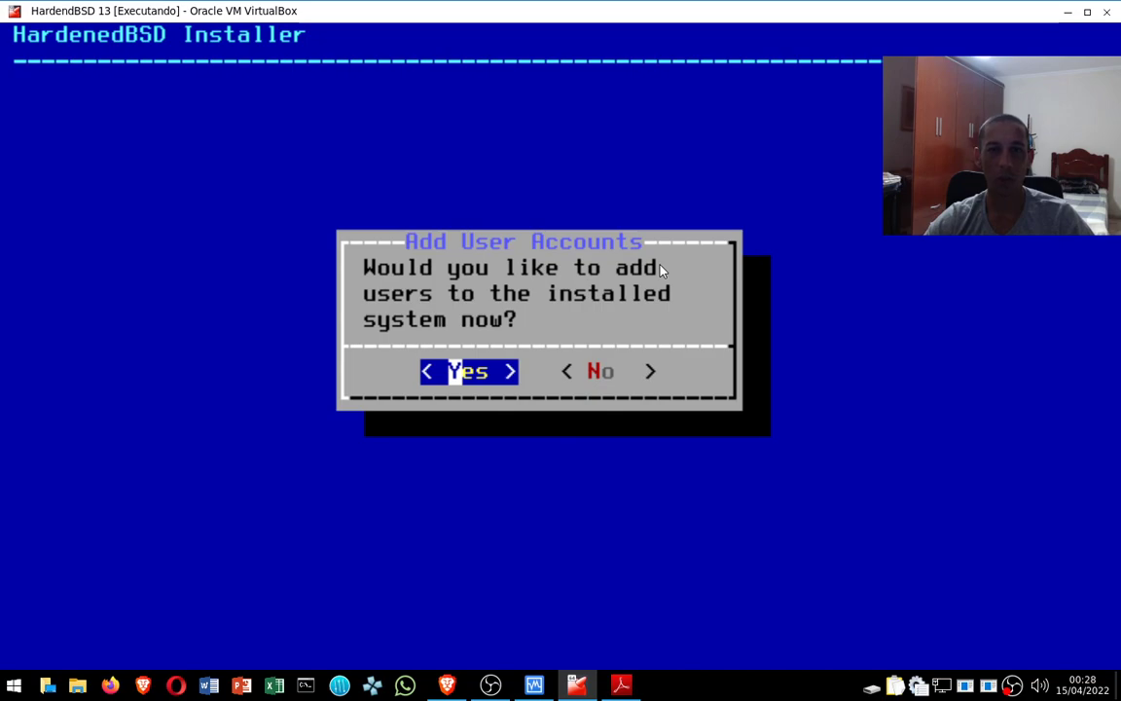
Choose to add a user account to the installed system and enter its username and full name.
key(Return)
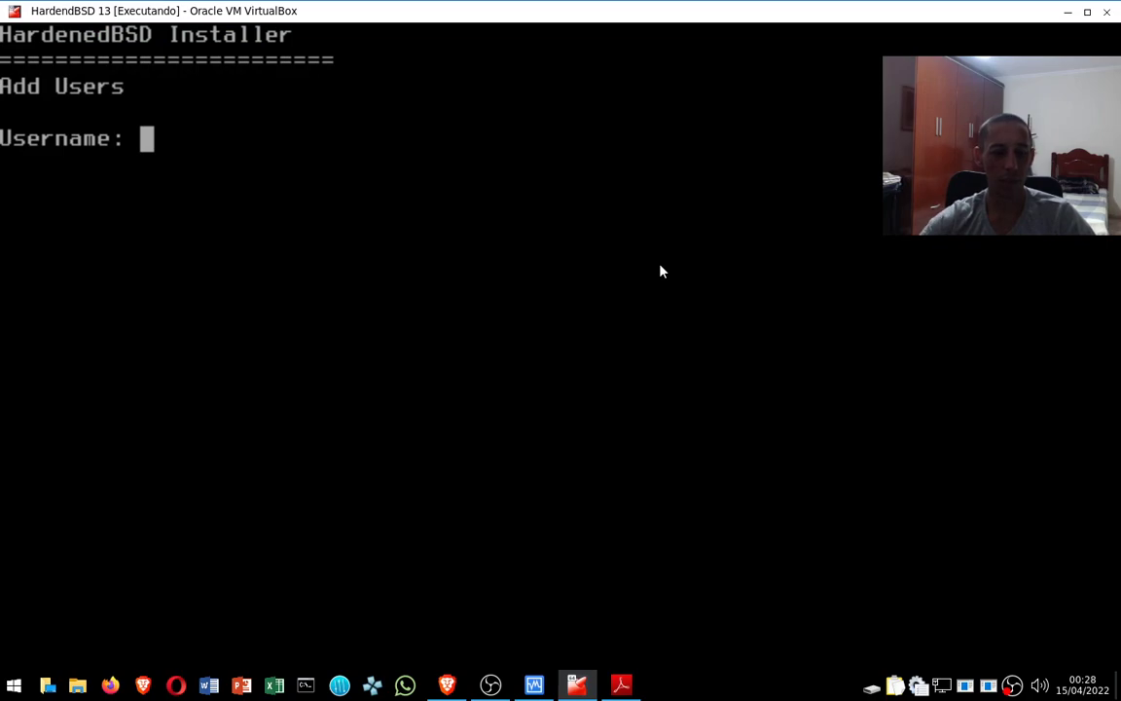
text(evandro)
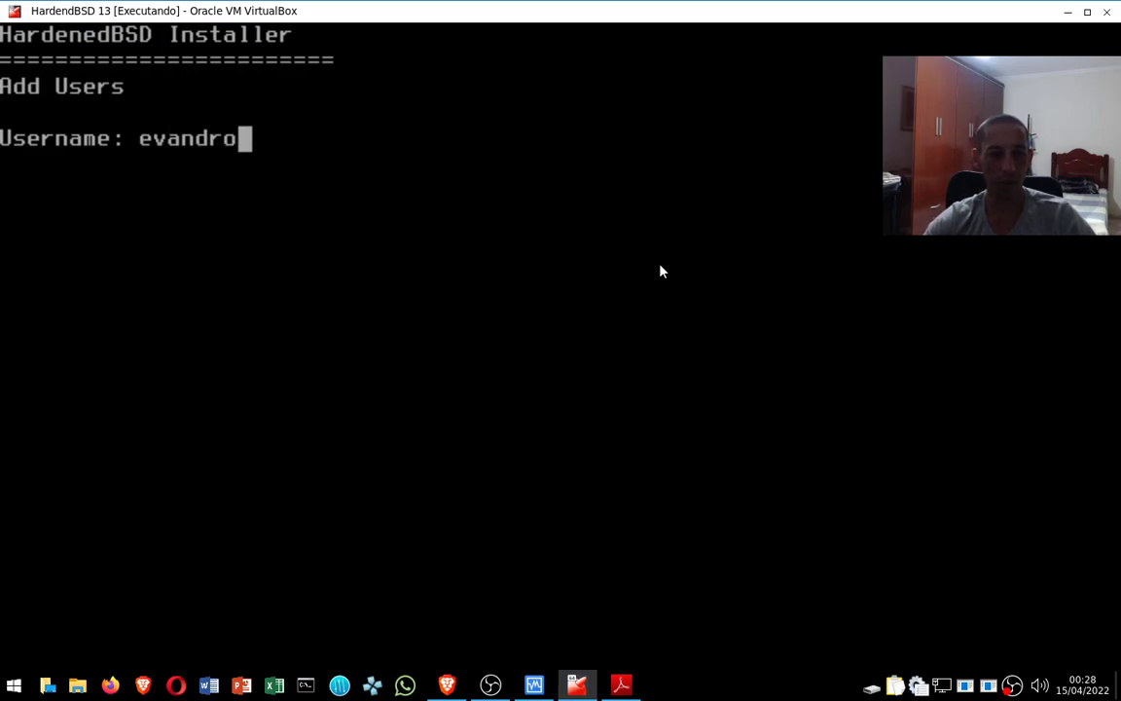
key(Return)
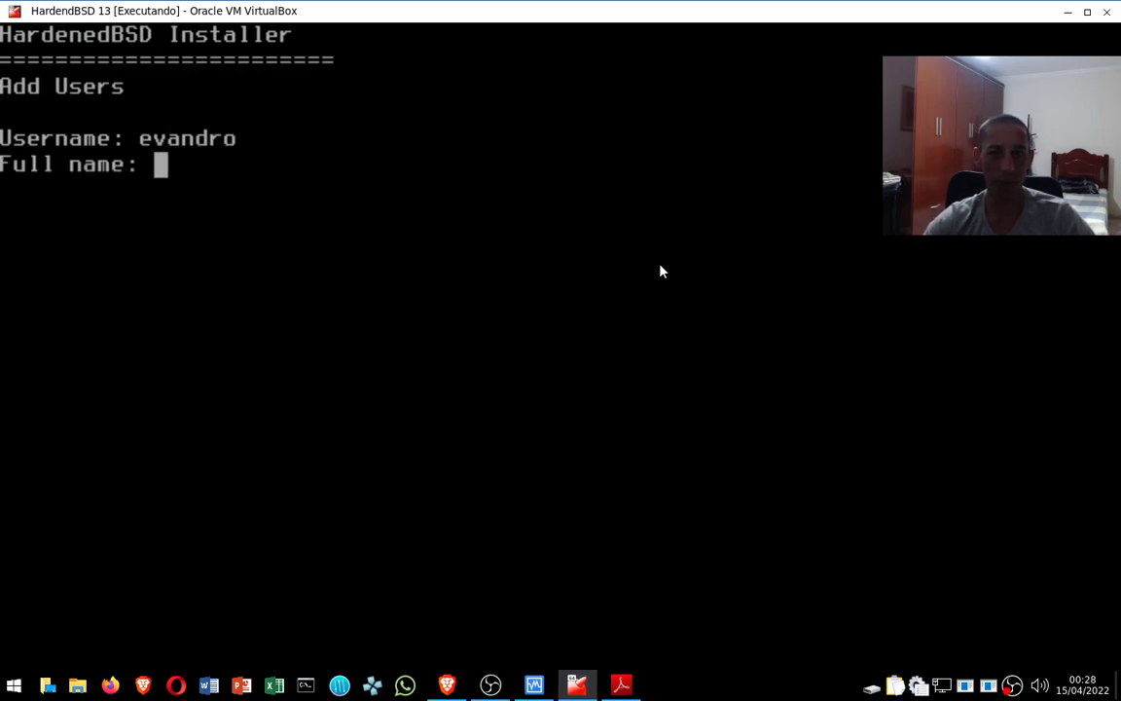
text(Evandro)
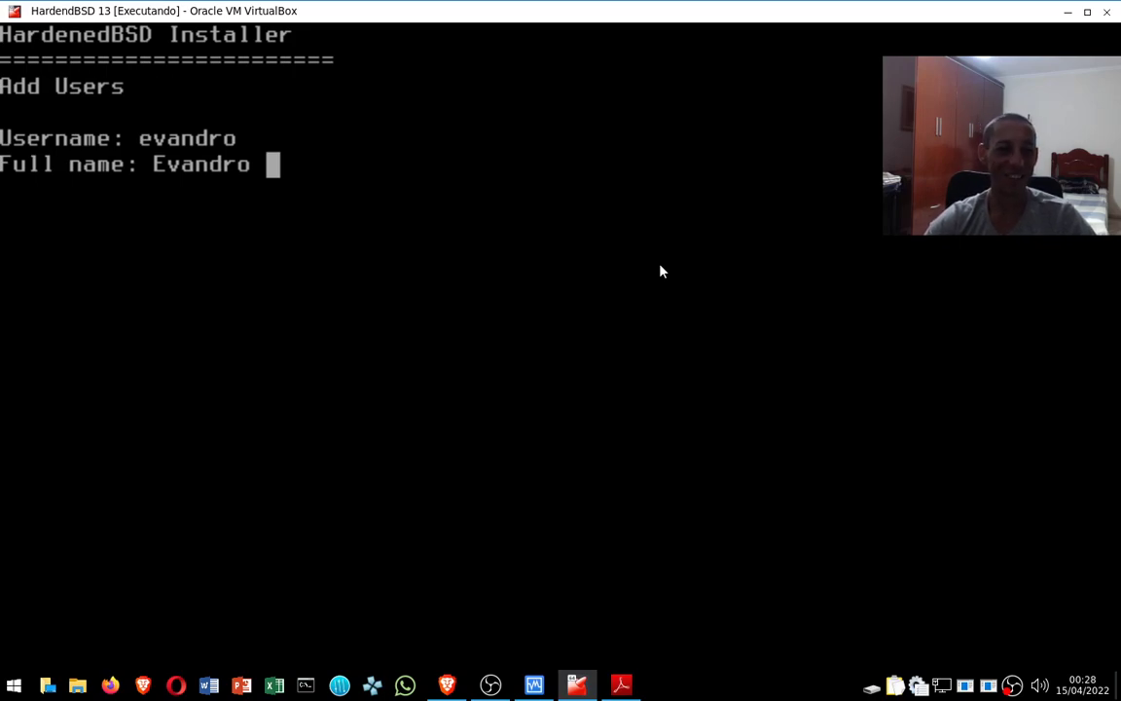
key(Return)
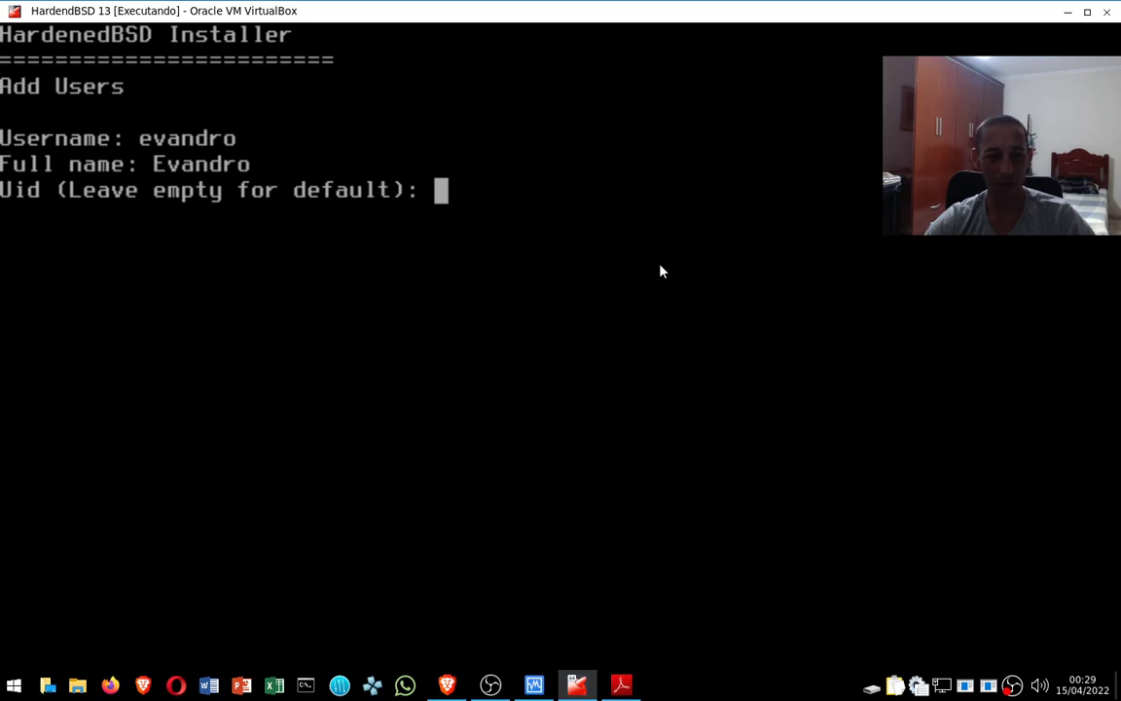
Keep the default Uid and login group for the new user, and invite the account into the wheel group.
key(Return)
key(Return)
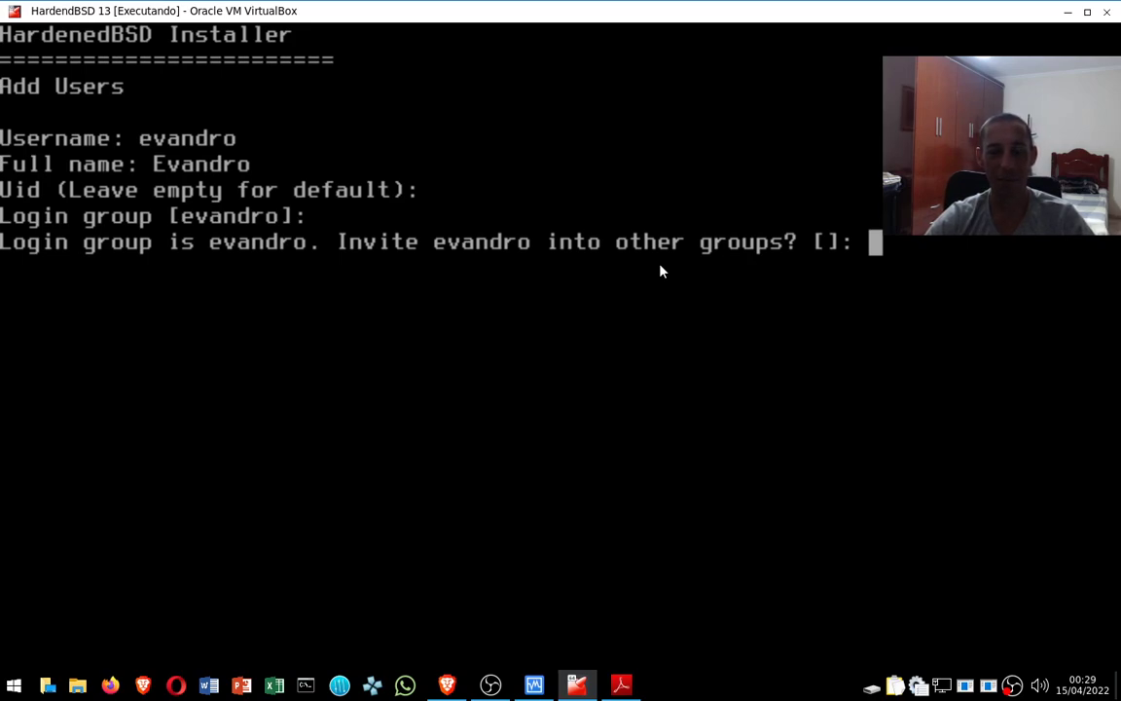
text(wheel)
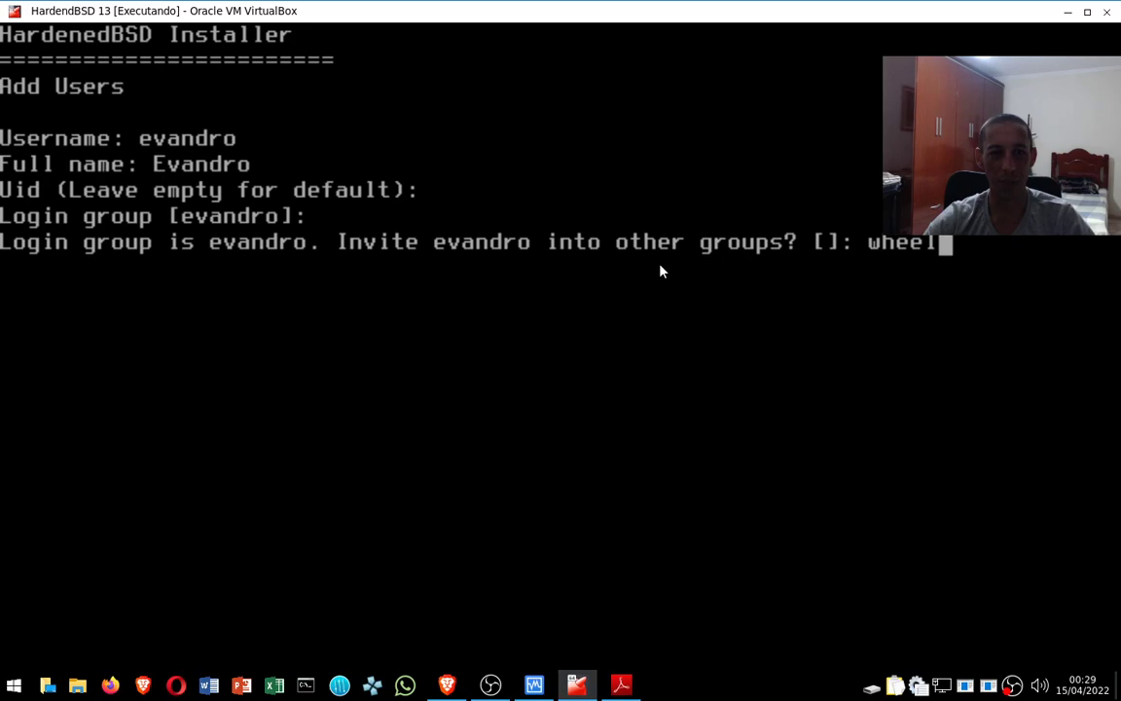
key(Return)
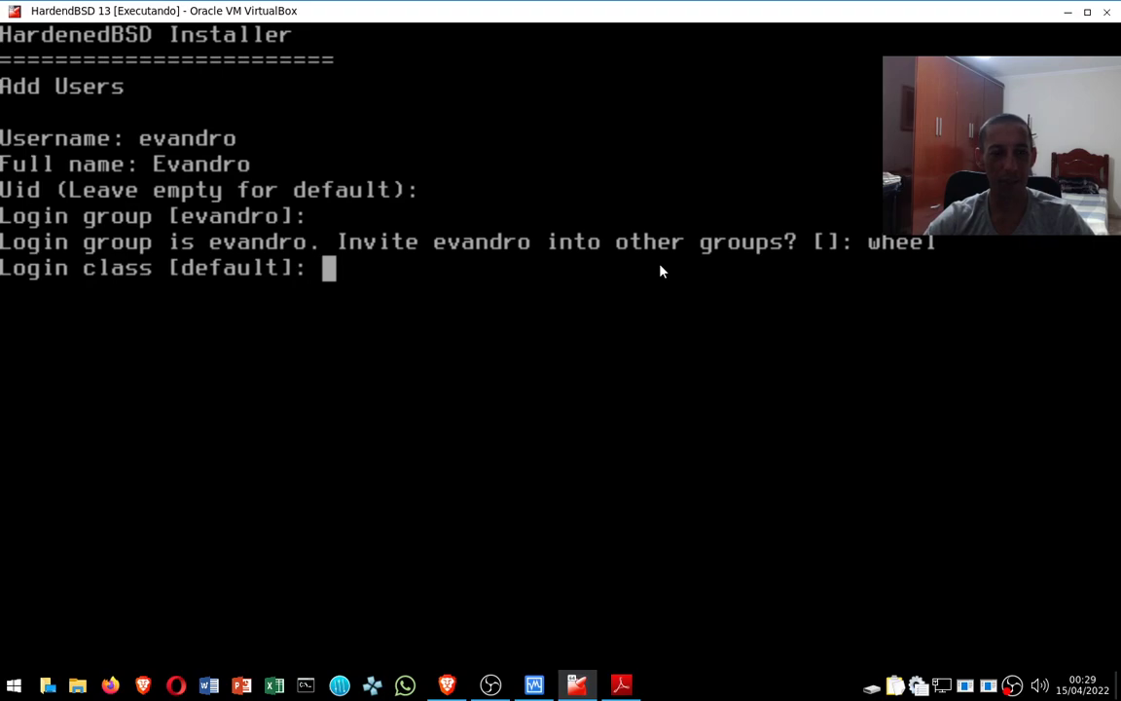
Accept the default login class, sh shell, home directory and home directory permissions for the new user.
key(Return)
key(Return)
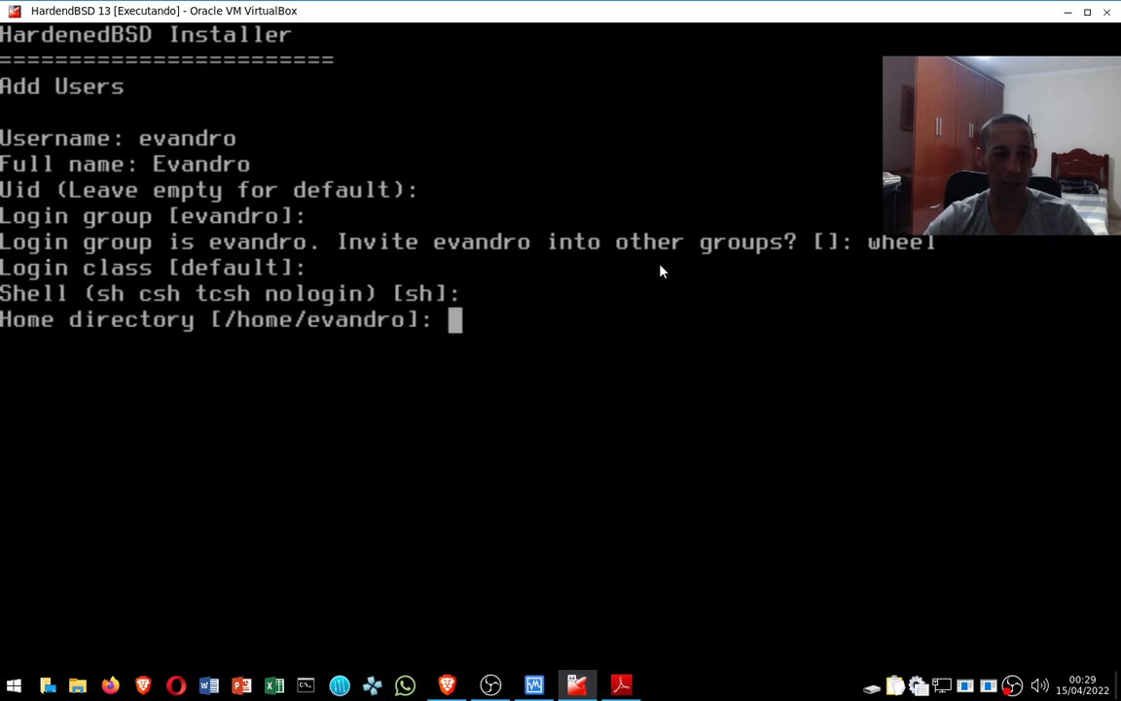
key(Return)
key(Return)
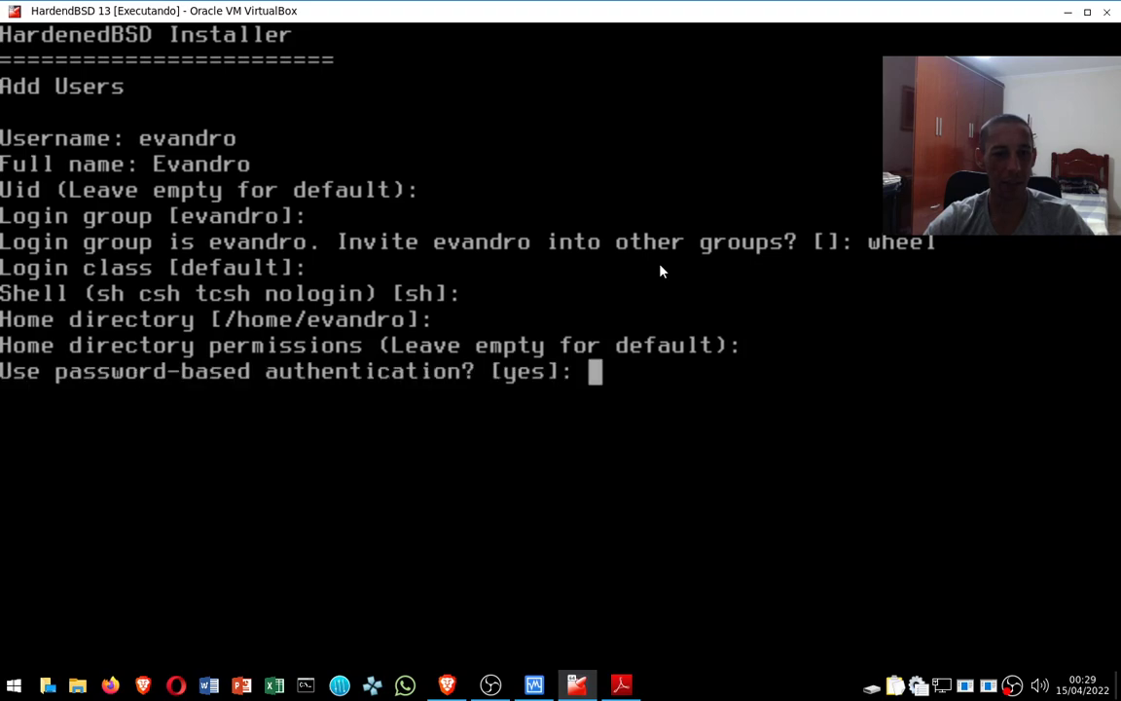
Keep password-based authentication without an empty or random password, and enter and repeat the new user's password.
key(Return)
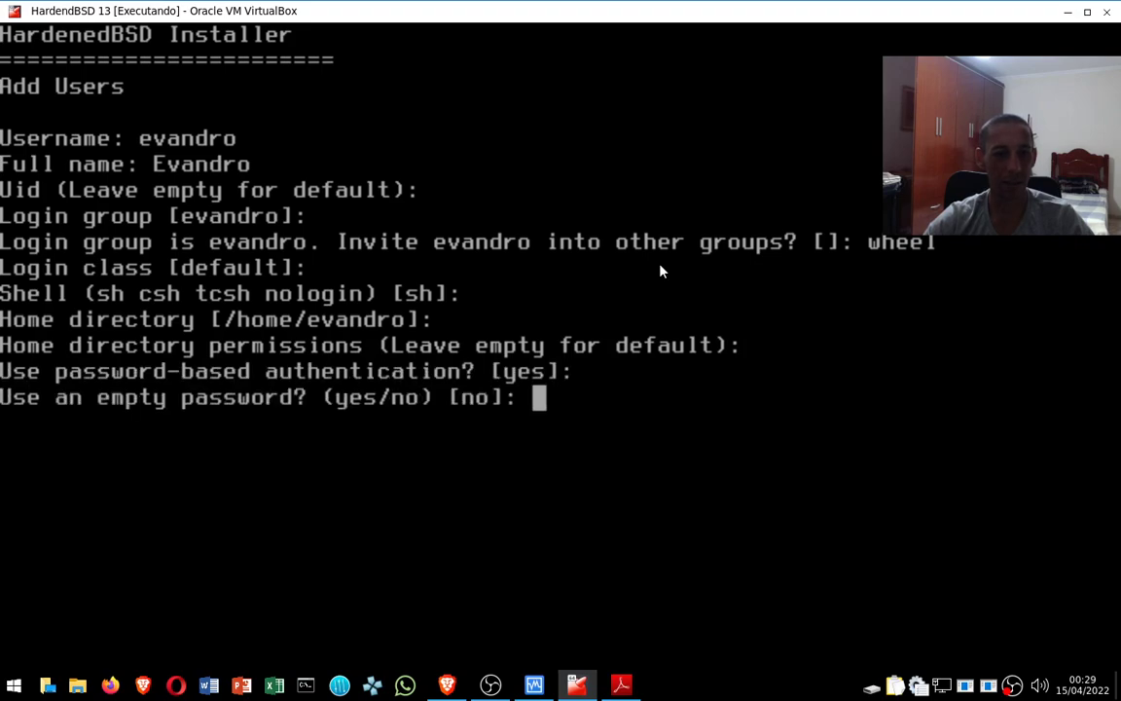
key(Return)
key(Return)
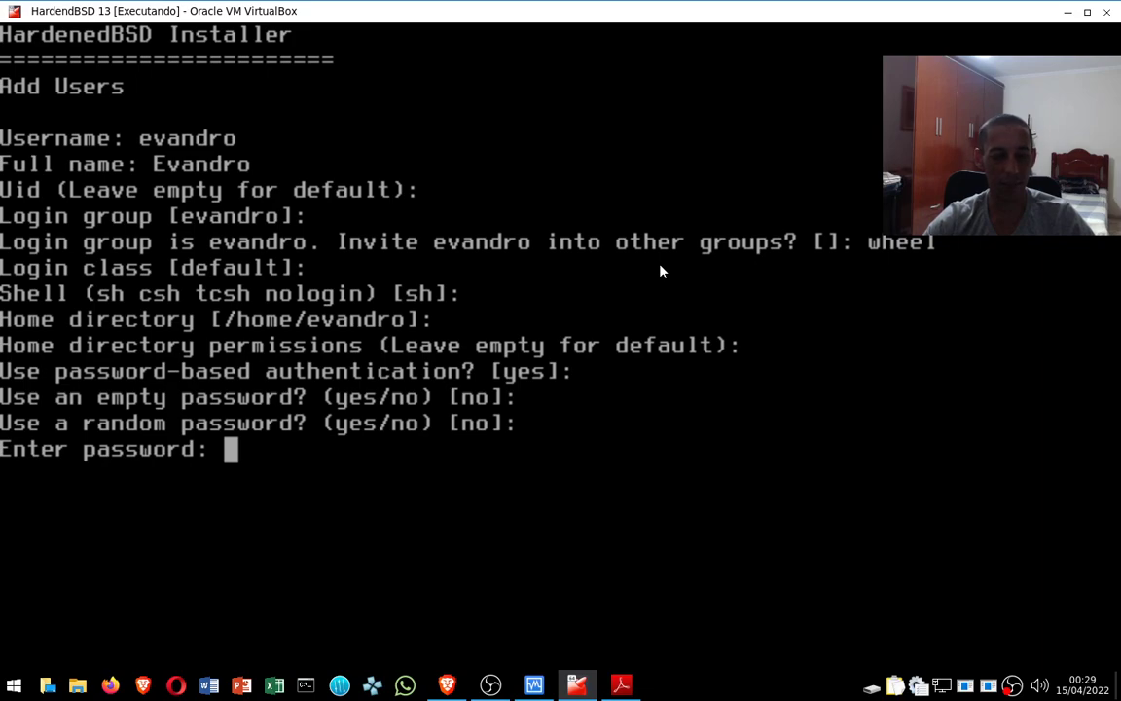
key(Return)
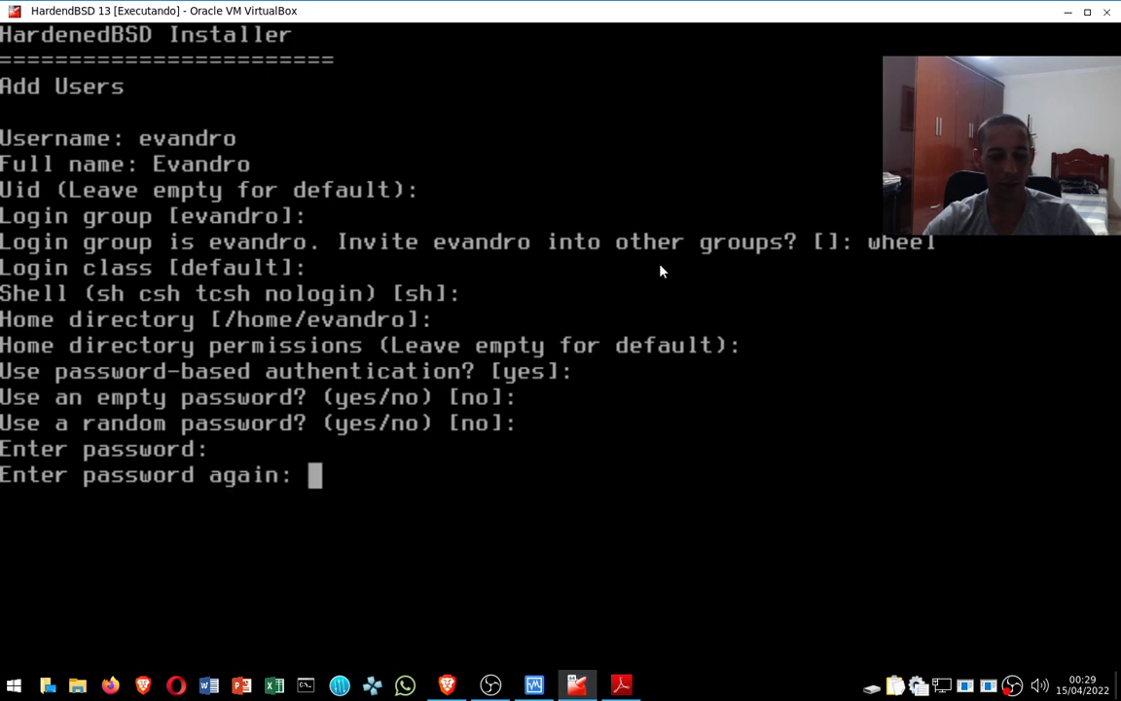
key(Return)
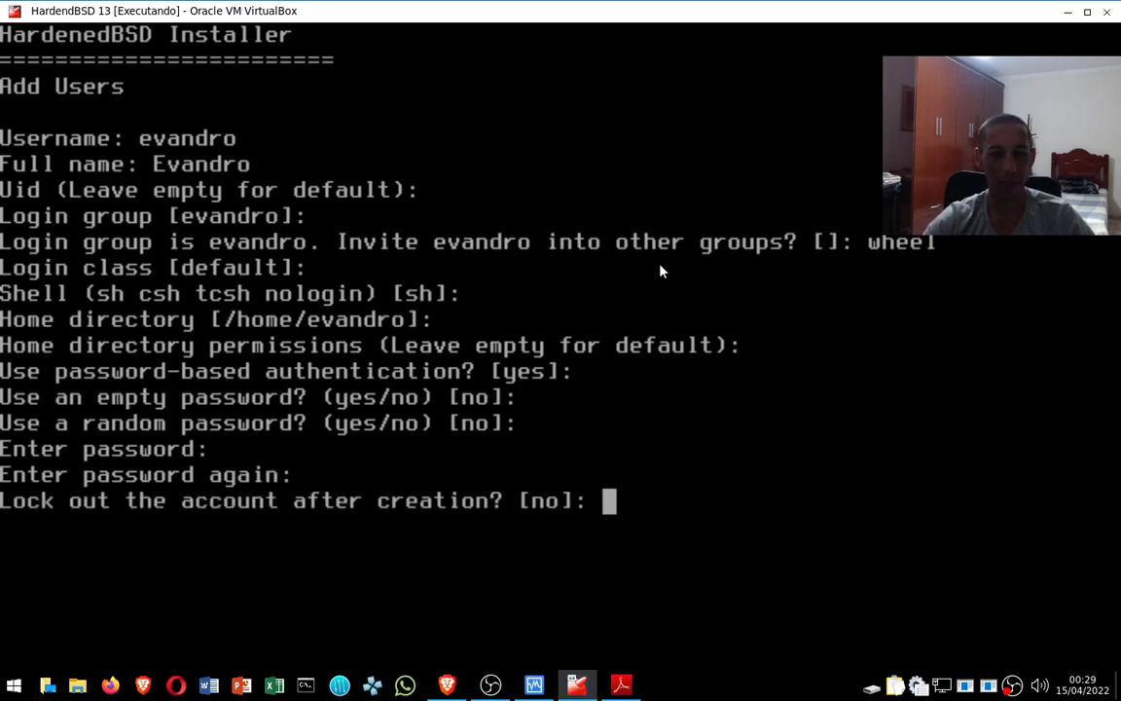
Leave the new account unlocked, approve its summary with yes, and answer no to adding another user.
key(Return)
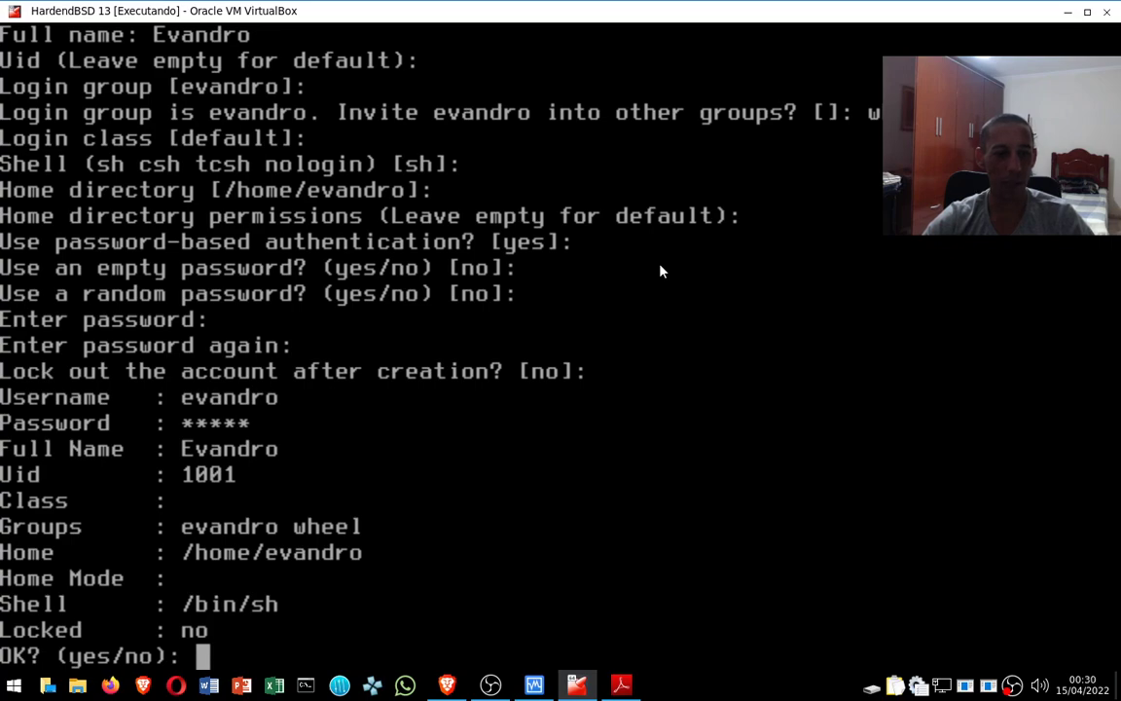
text(yes)
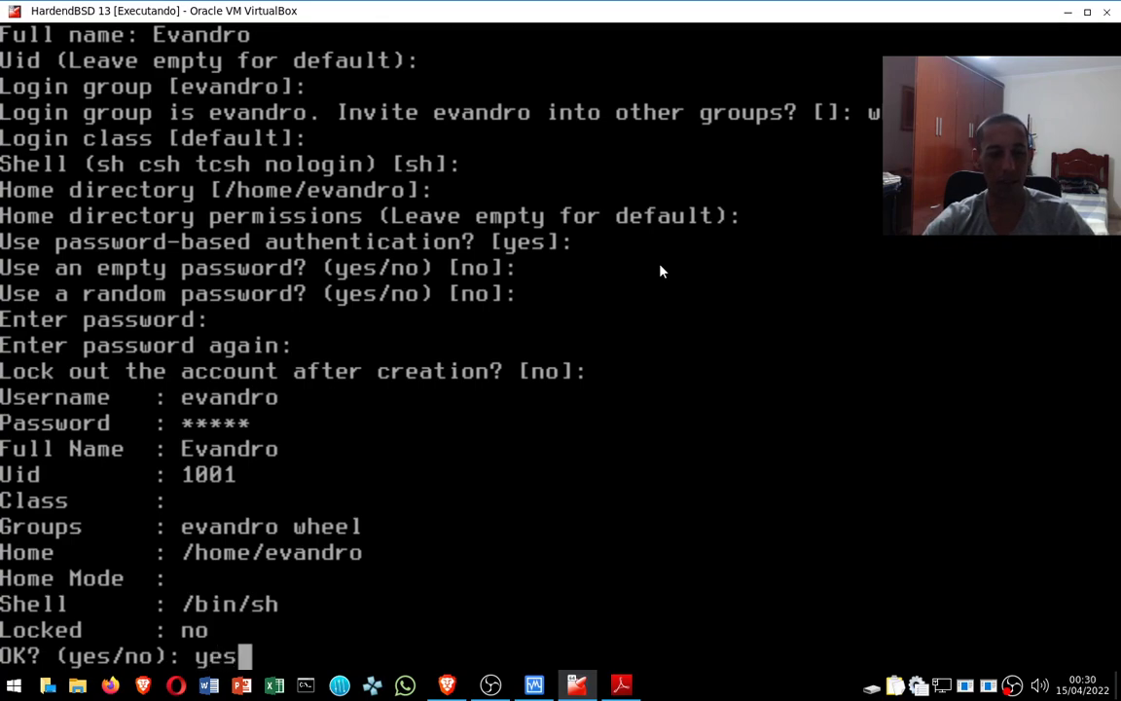
key(Return)
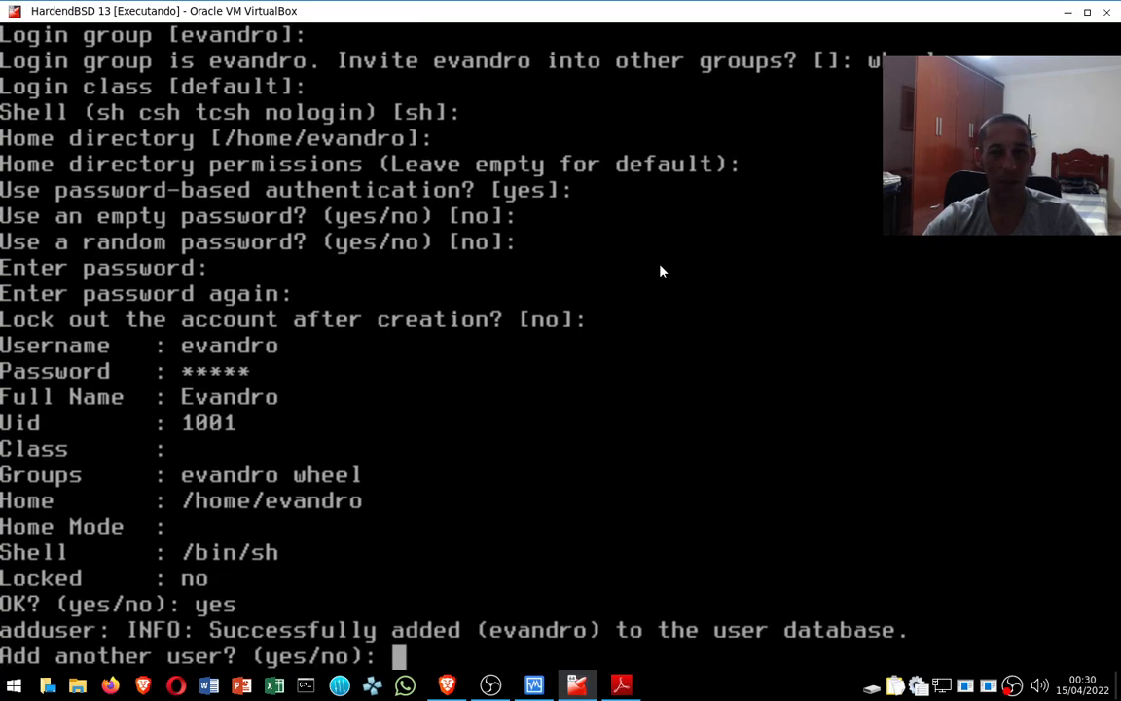
text(no)
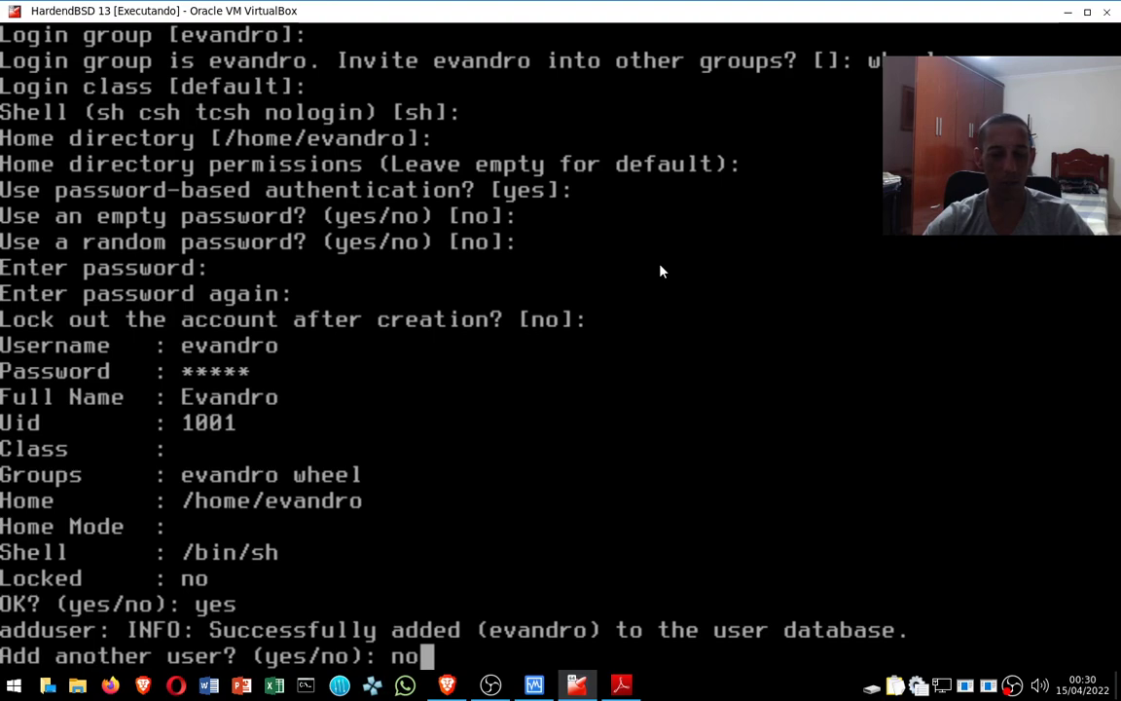
key(Return)
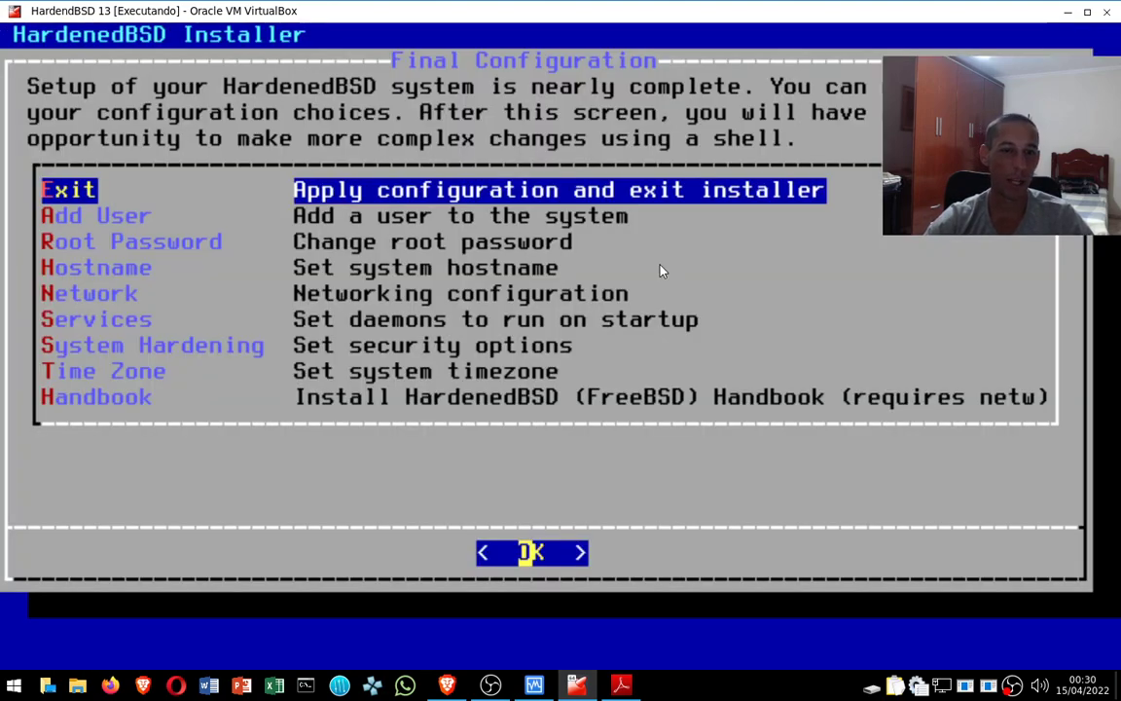
Review the final configuration options and choose Exit to apply the configuration and leave the installer.
key(Down)
key(Down)
key(Down)
key(Down)
key(Down)
key(Up)
key(Up)
key(Up)
key(Up)
key(Up)
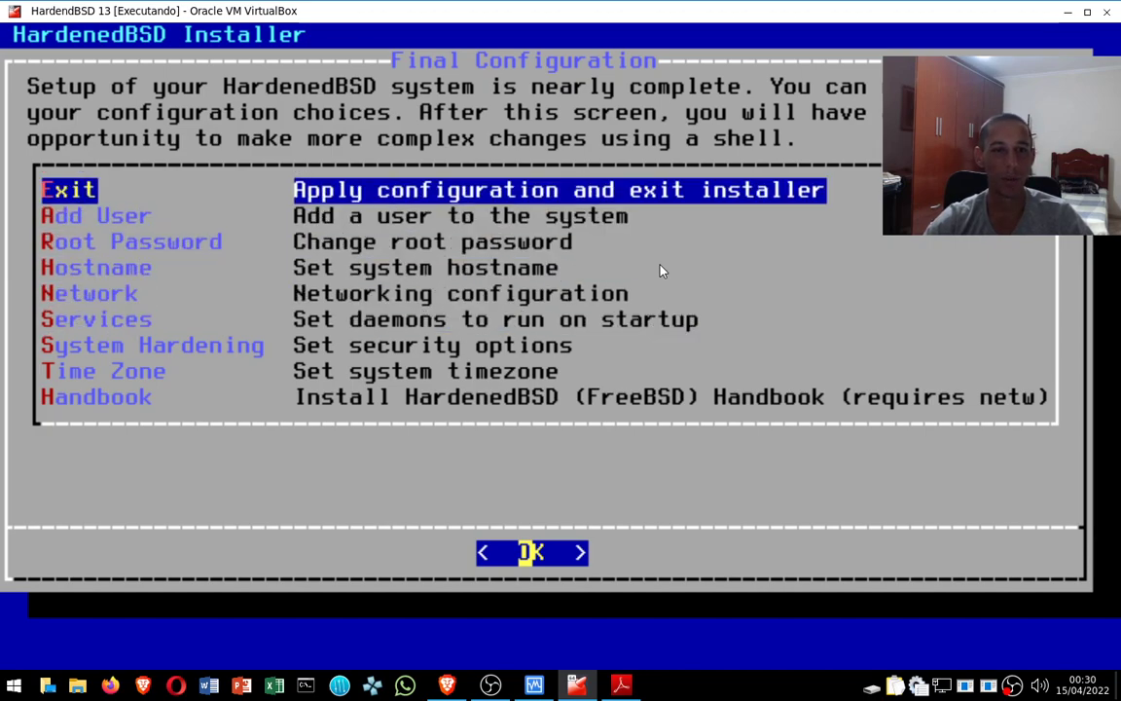
key(Return)
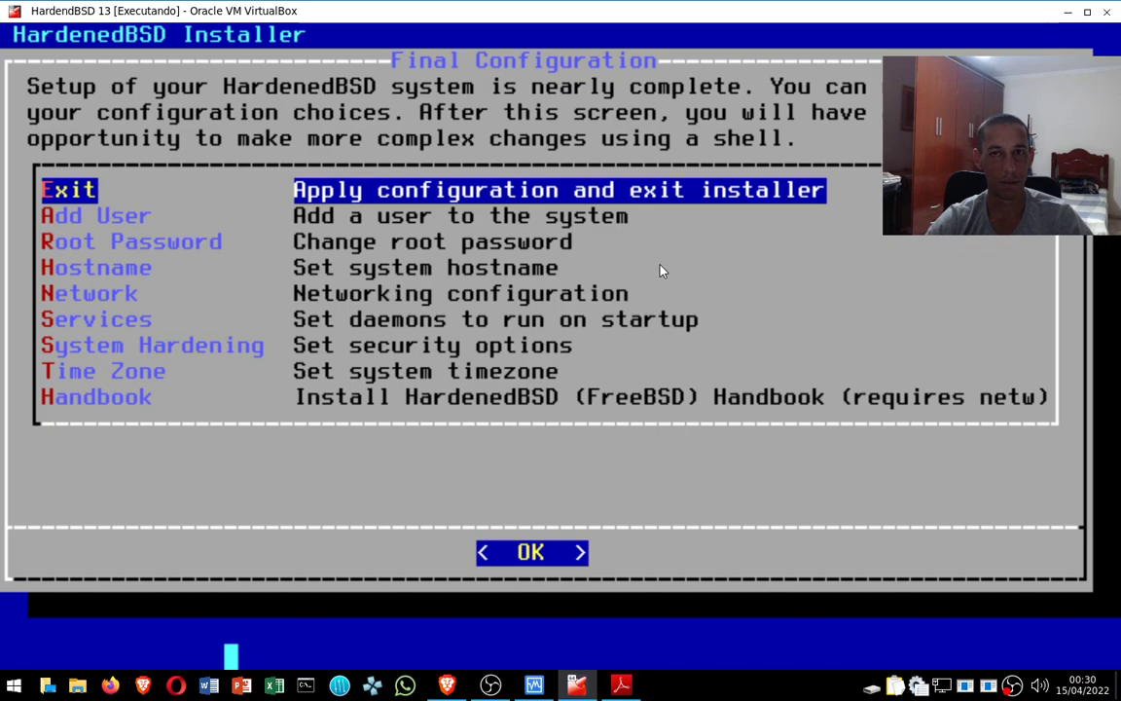
key(Return)
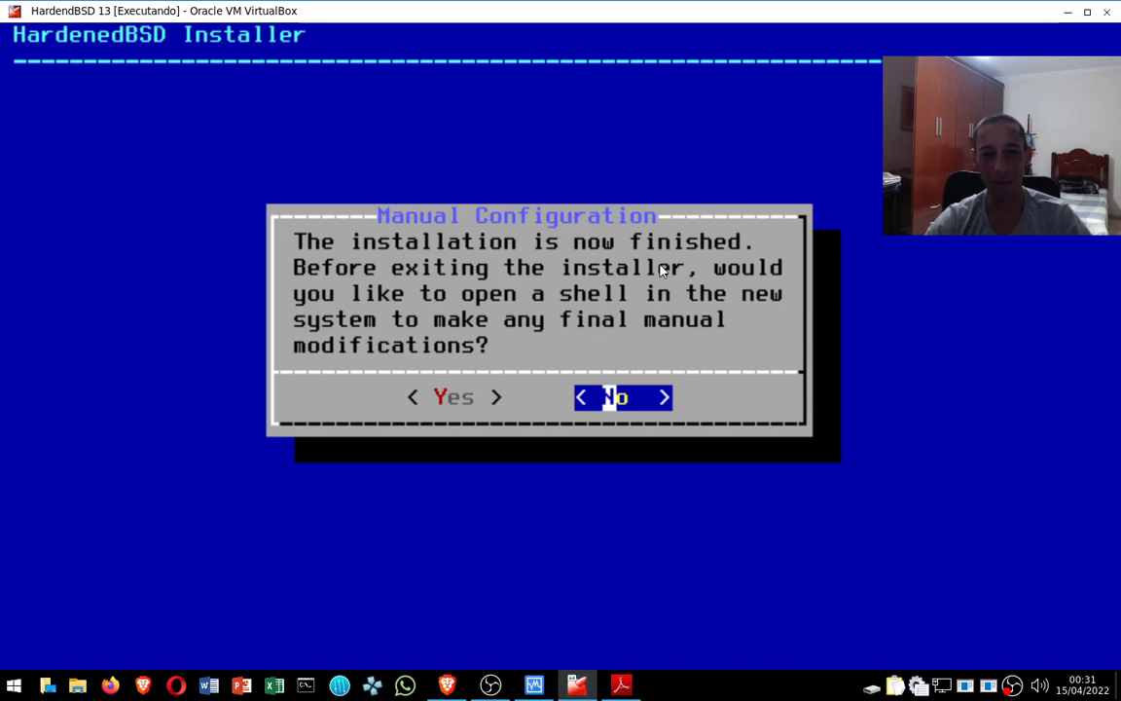
Decline opening a shell for manual modifications and reboot into the installed system.
key(Left)
key(Right)
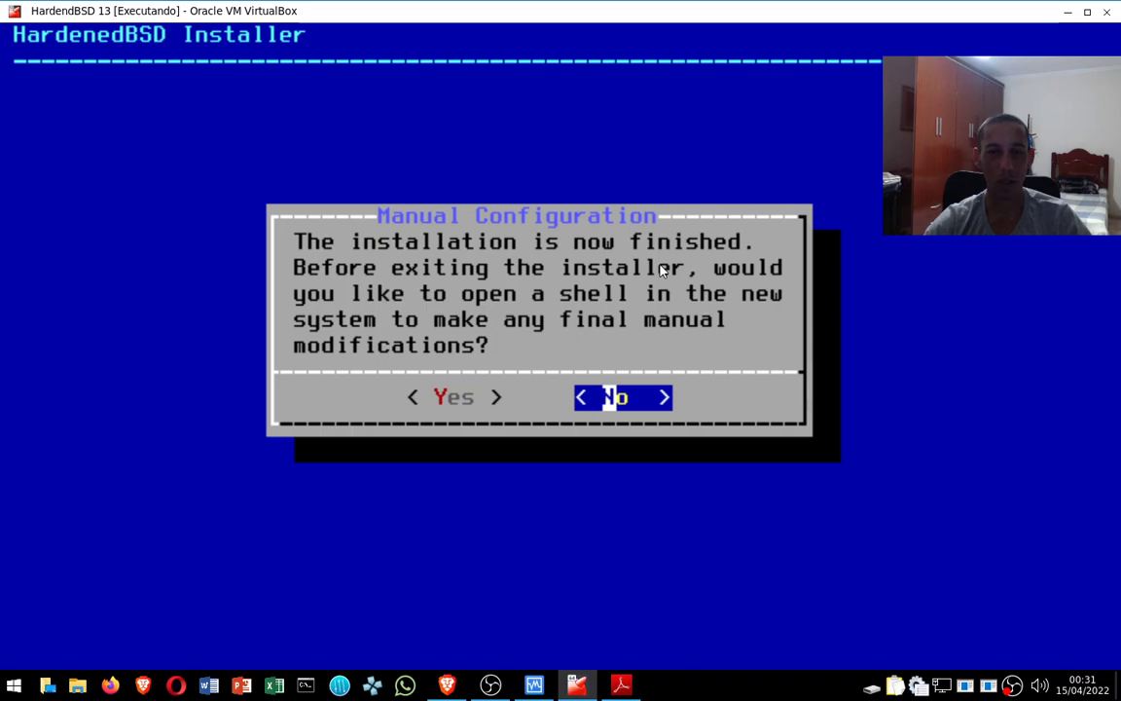
key(Return)
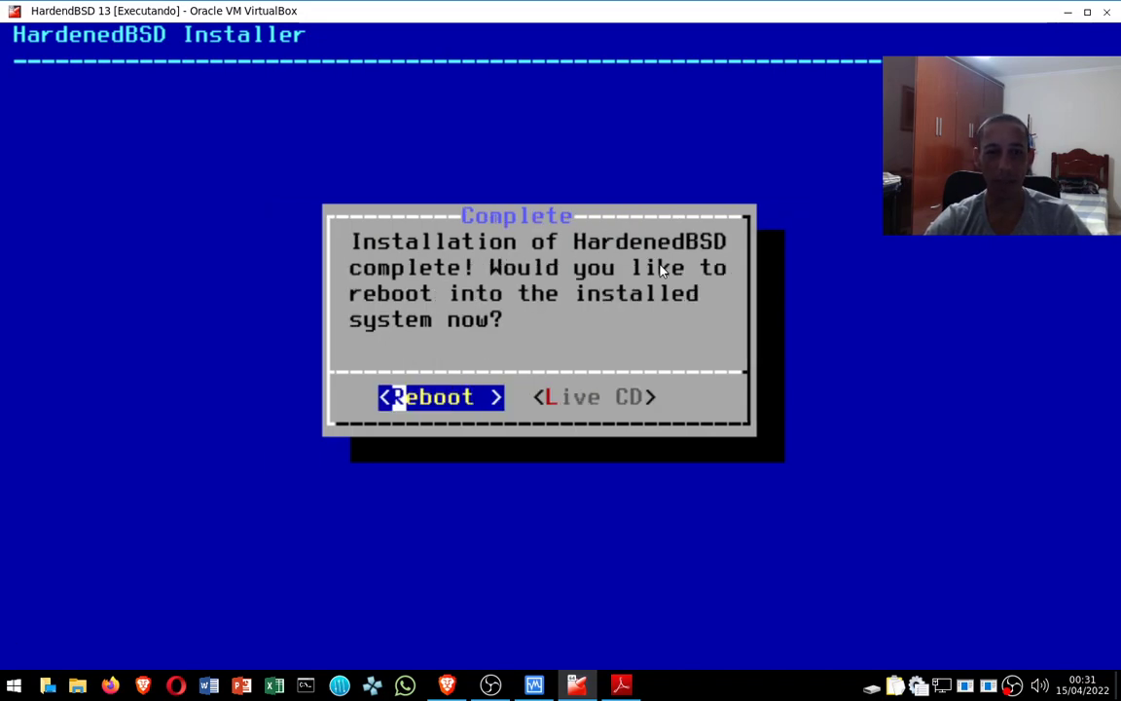
key(Return)
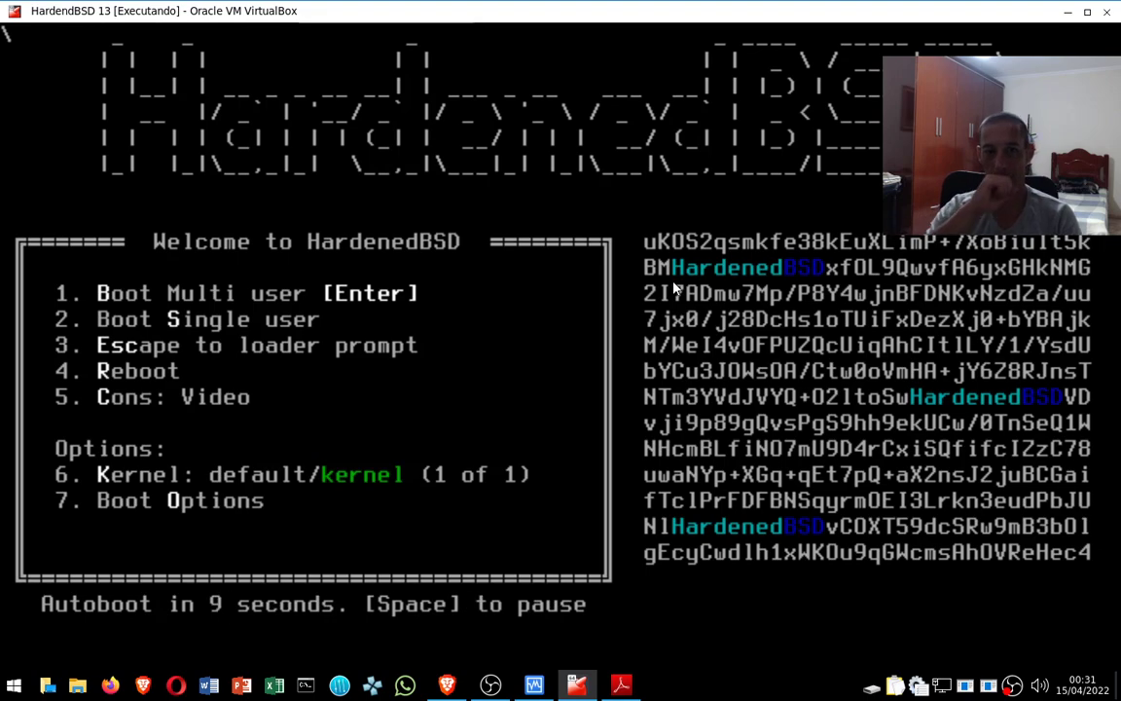
Close the HardendBSD 13 virtual machine by powering it off.
key(ctrl+q)
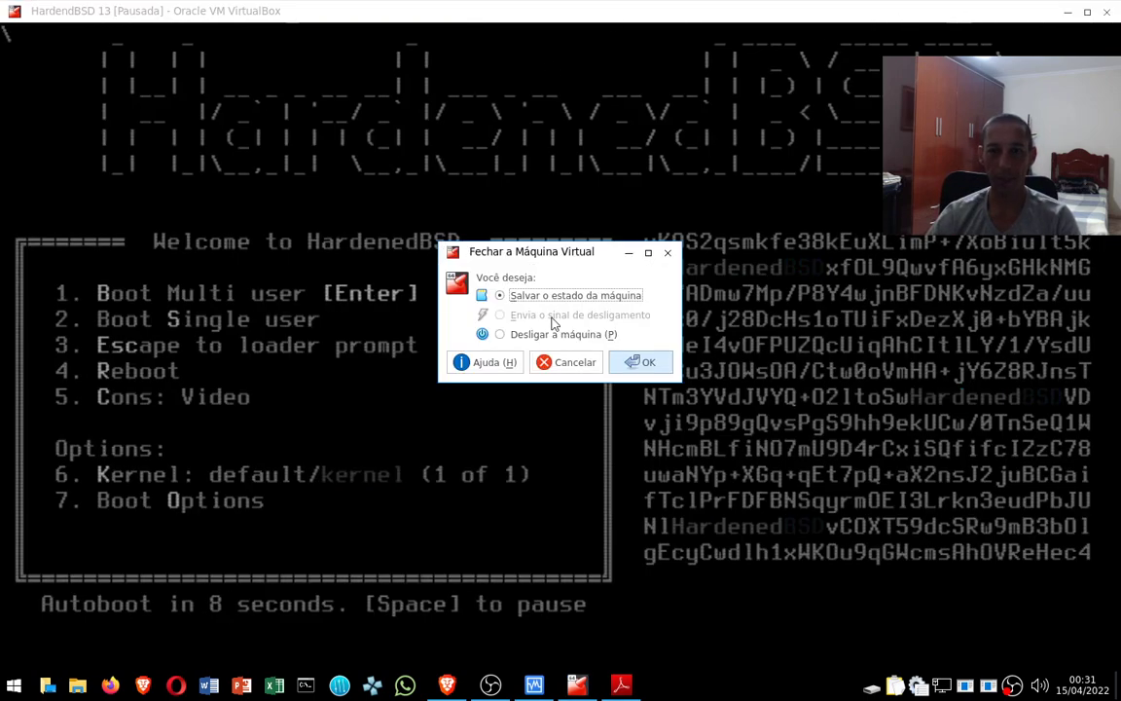
click(545, 334)
click(635, 361)
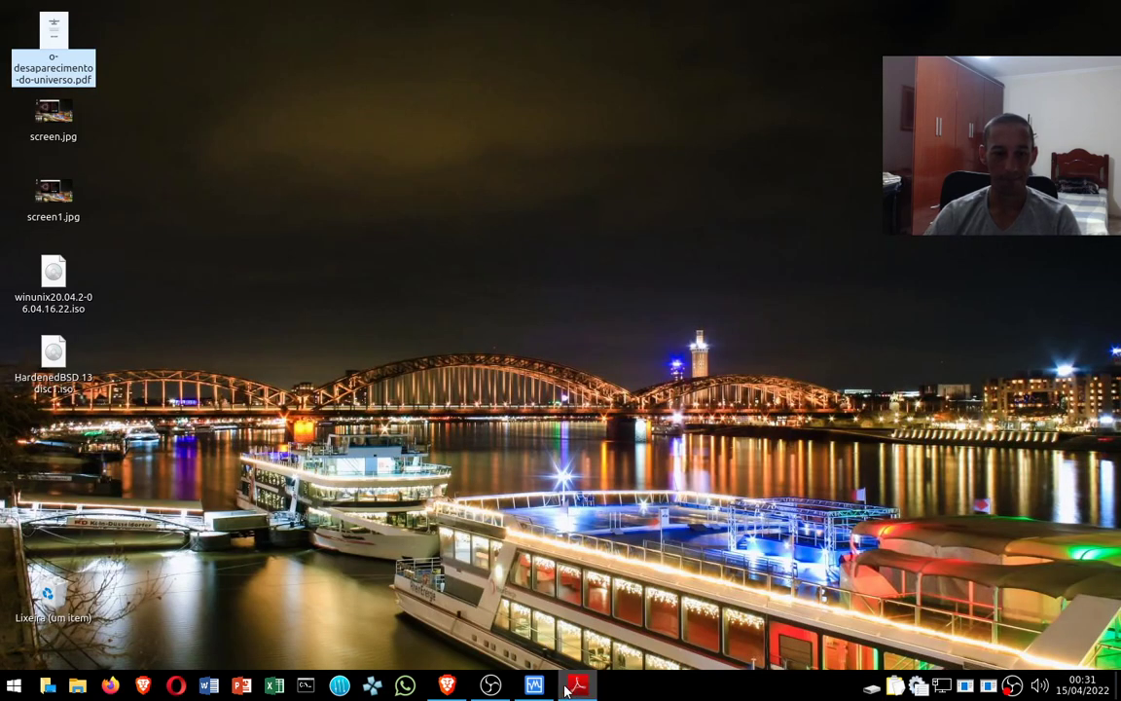
In the VirtualBox manager, remove the HardenedBSD 13 disc1.iso from the machine's IDE secondary master optical drive.
click(543, 685)
scroll(525, 321, down, 3)
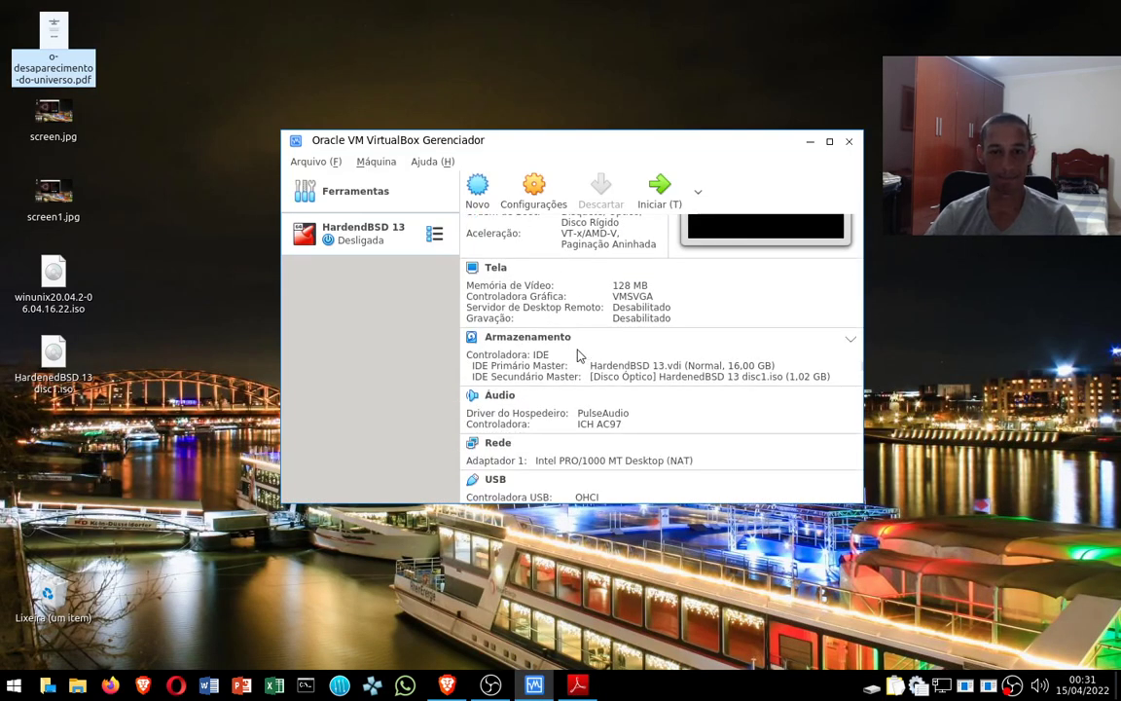
click(636, 380)
click(664, 451)
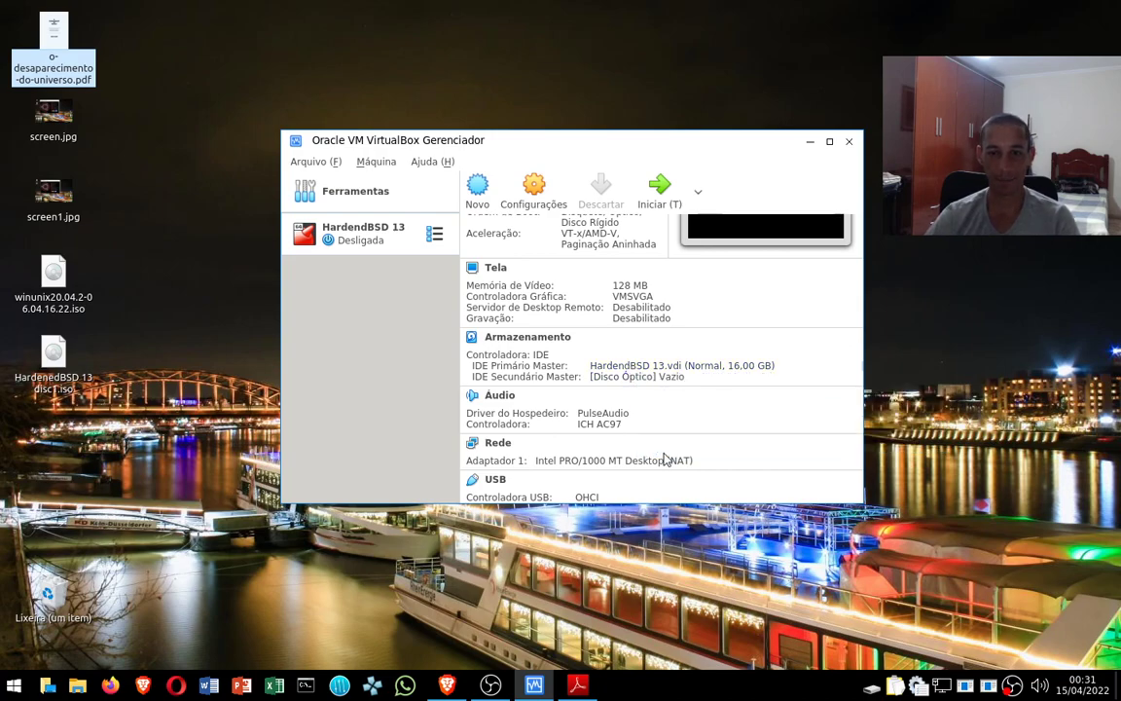
Start the HardendBSD 13 virtual machine and boot it in multi-user mode, dismissing the VirtualBox notifications.
click(663, 189)
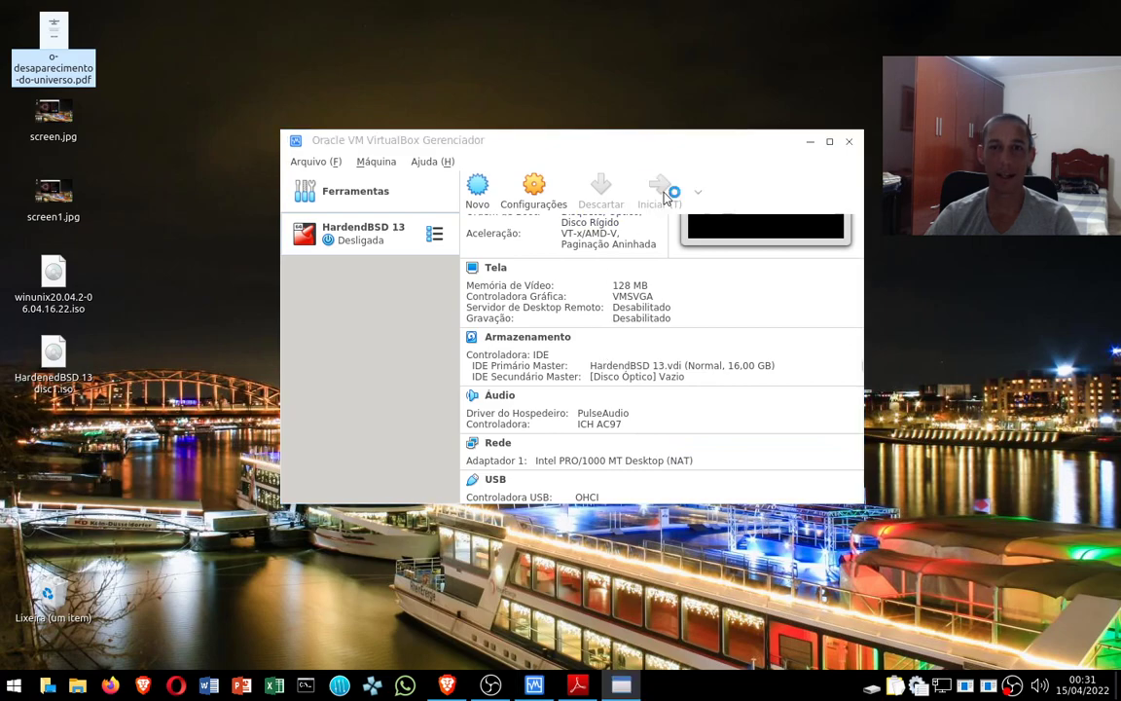
click(603, 417)
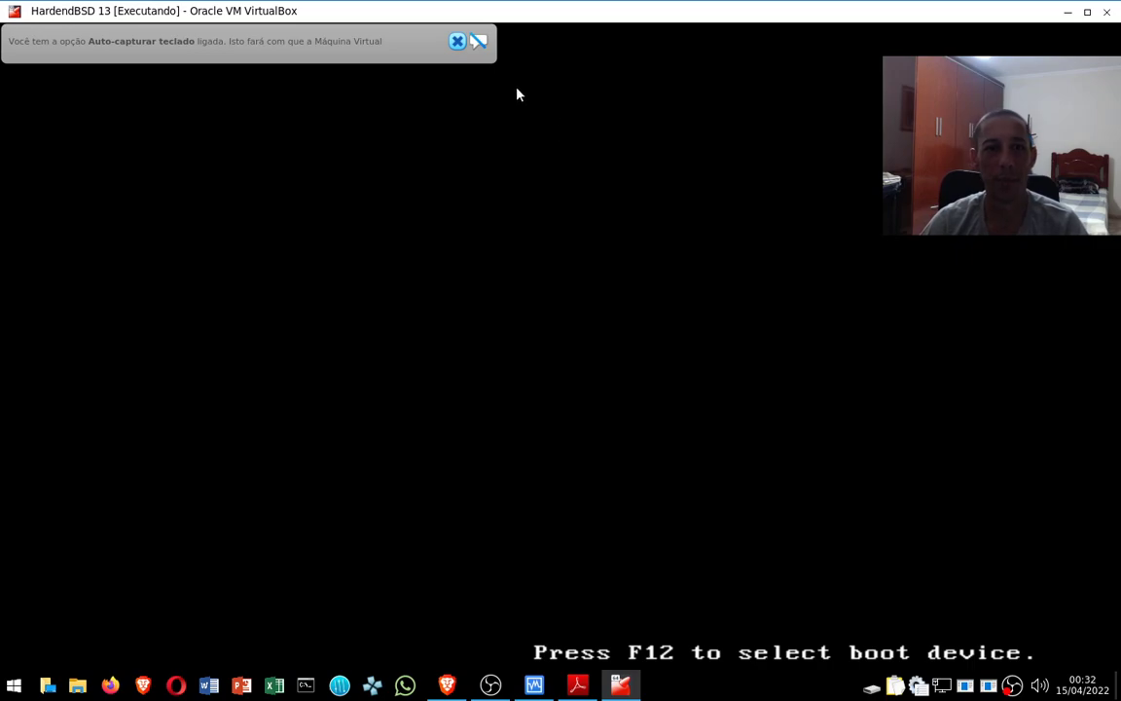
click(456, 43)
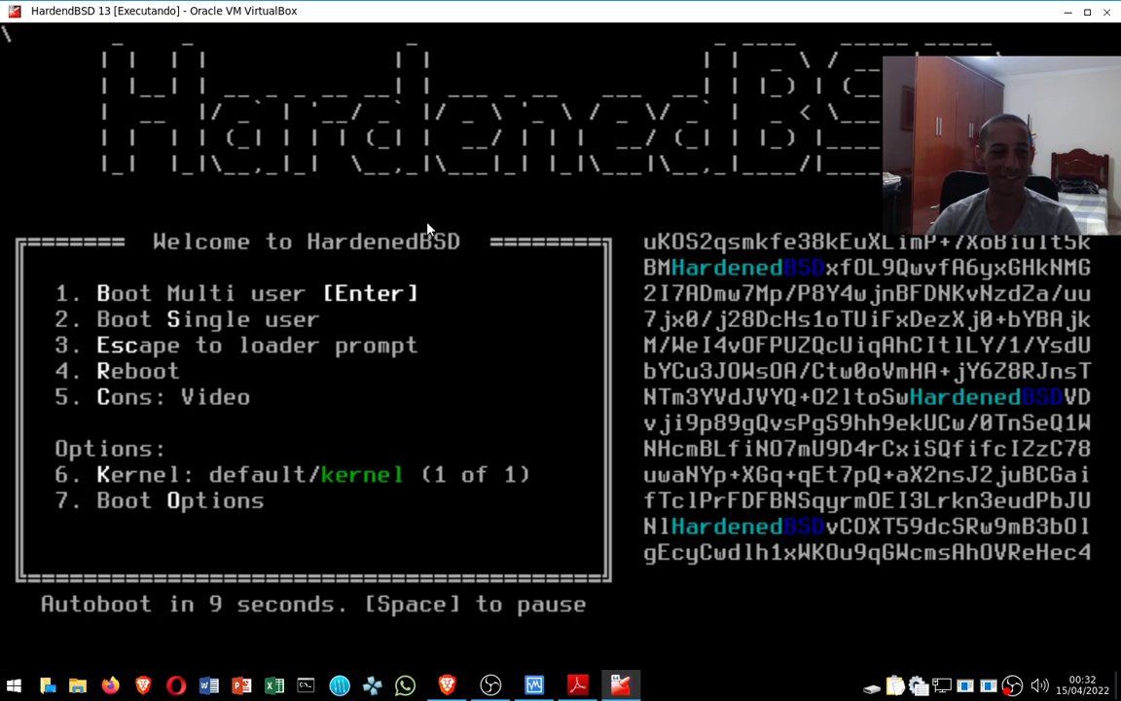
key(Return)
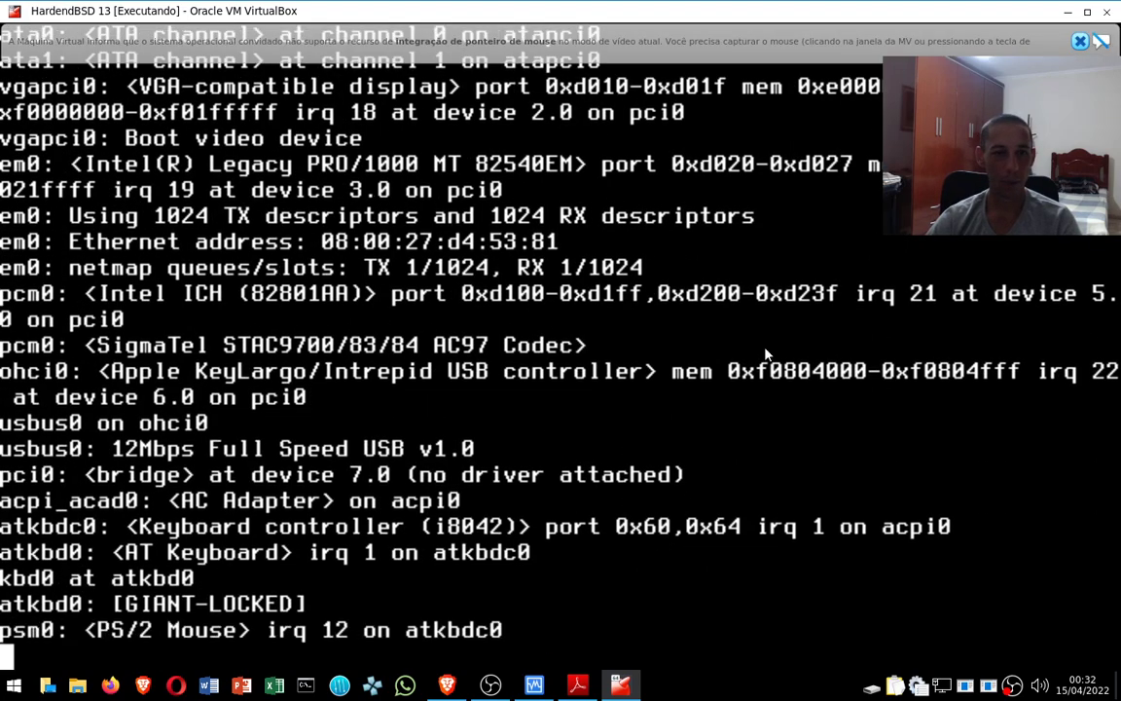
click(1080, 40)
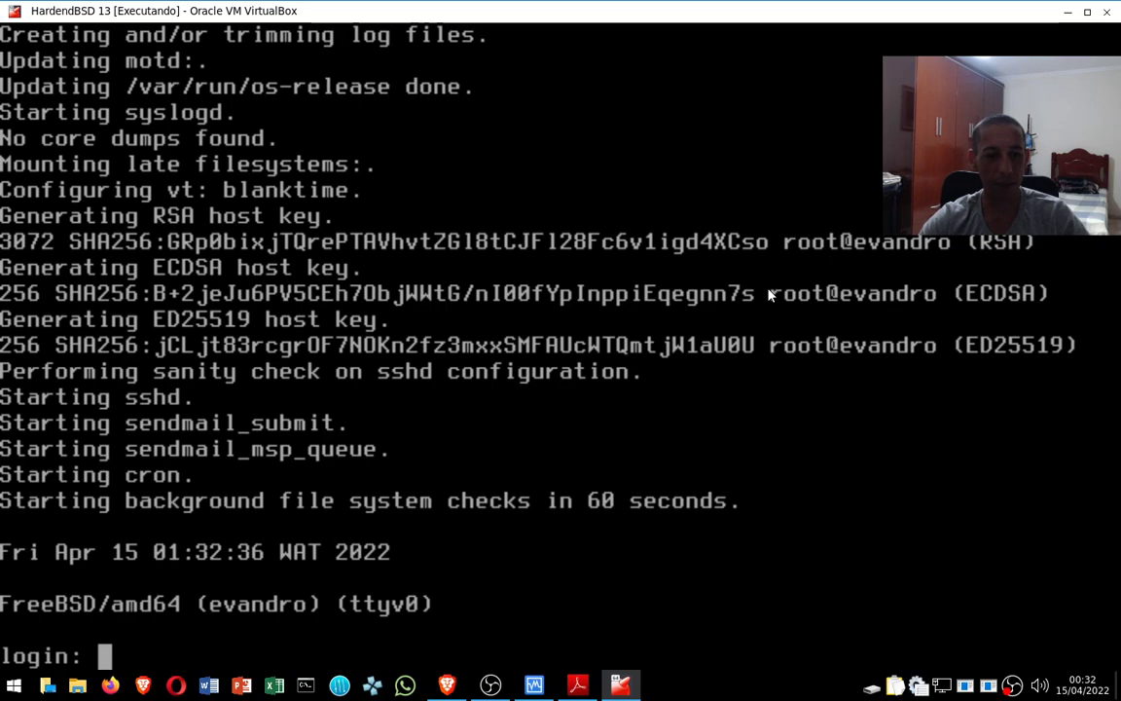
Log in to the installed system with the new account's username and password.
text(evandro)
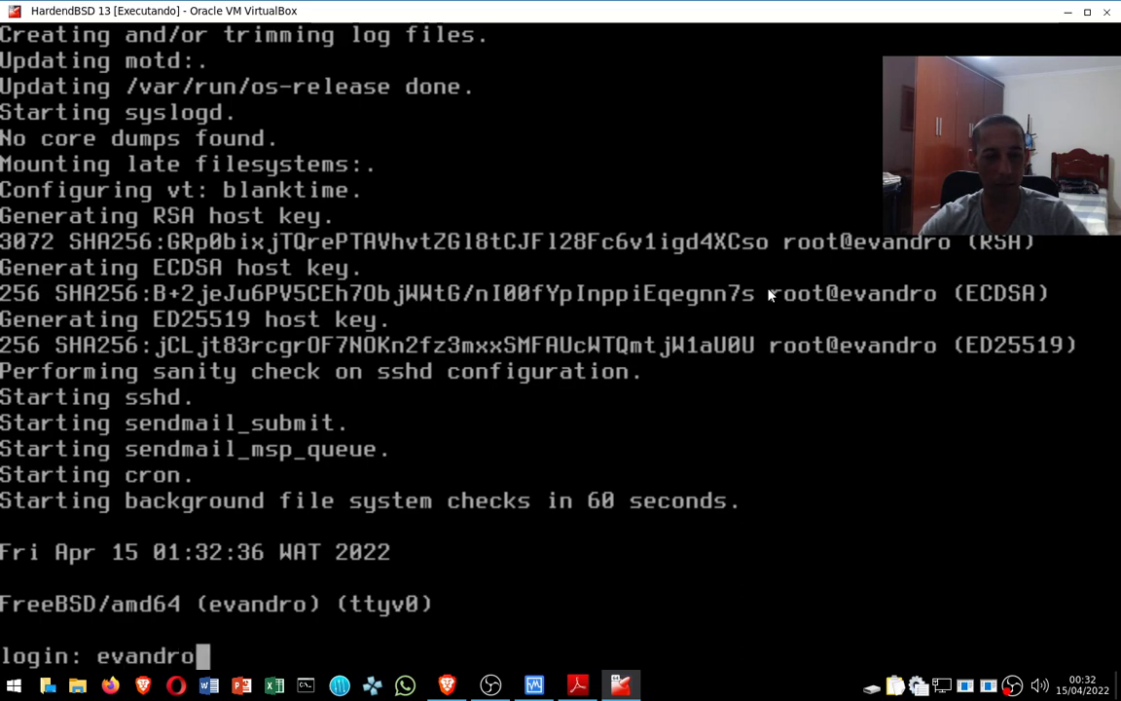
key(Return)
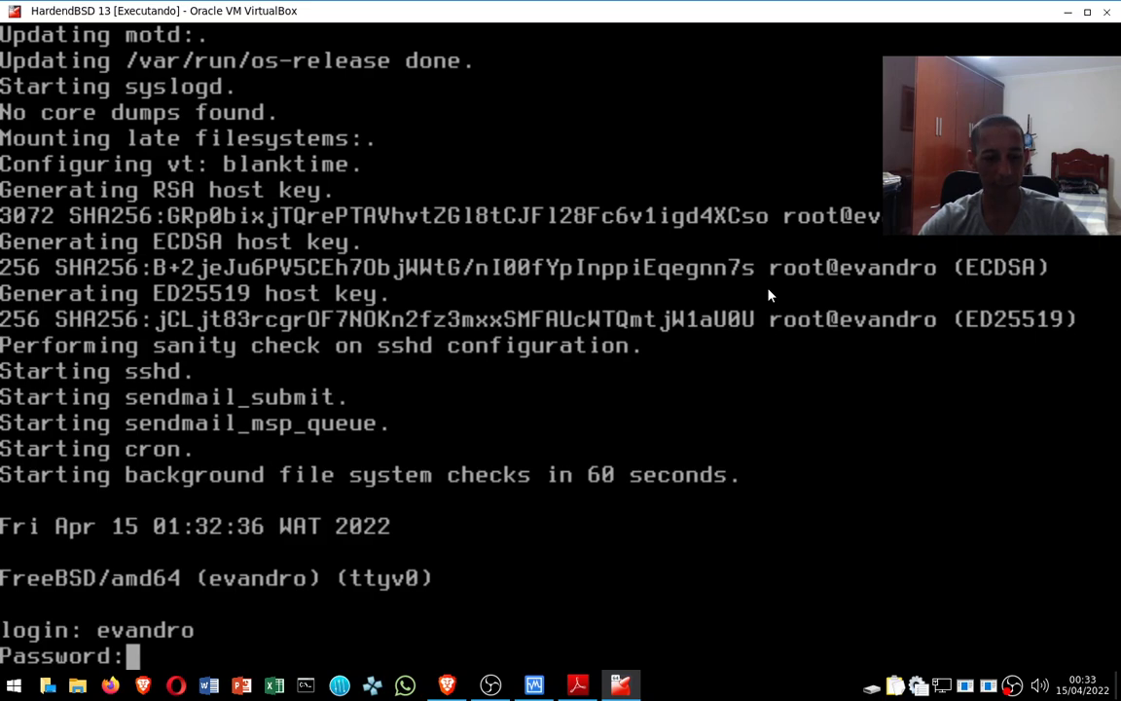
key(Return)
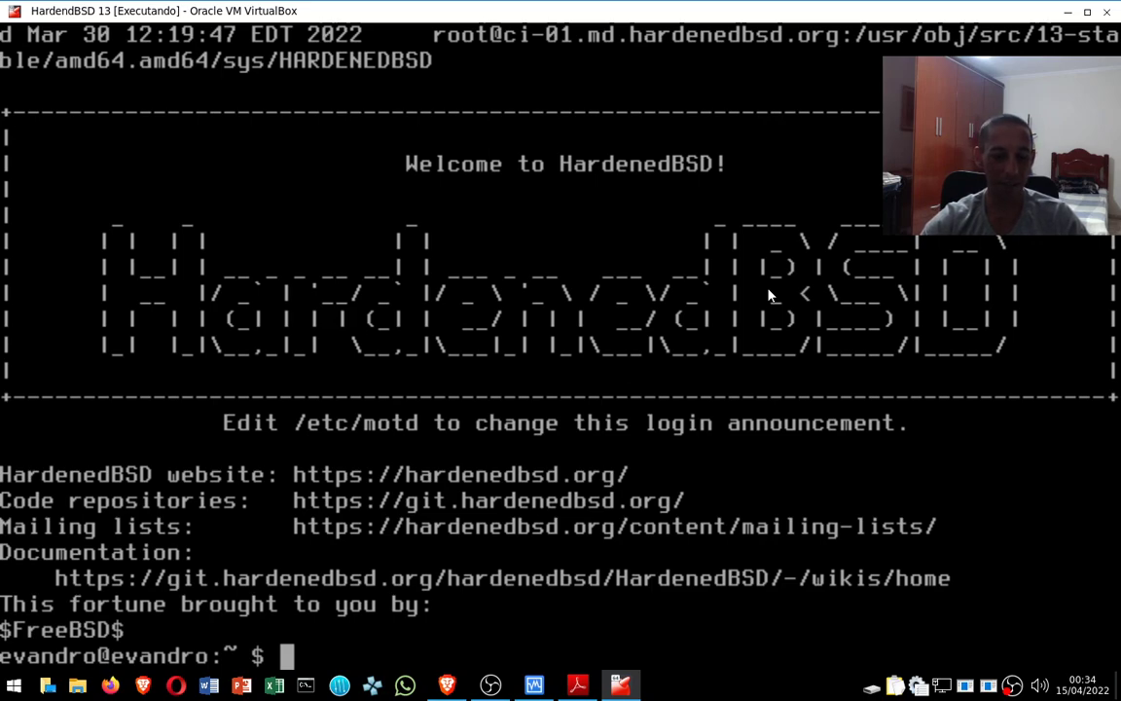
Try to install nano with "pkg install nano" as the regular user, agreeing to fetch the package management tool.
text(pkg )
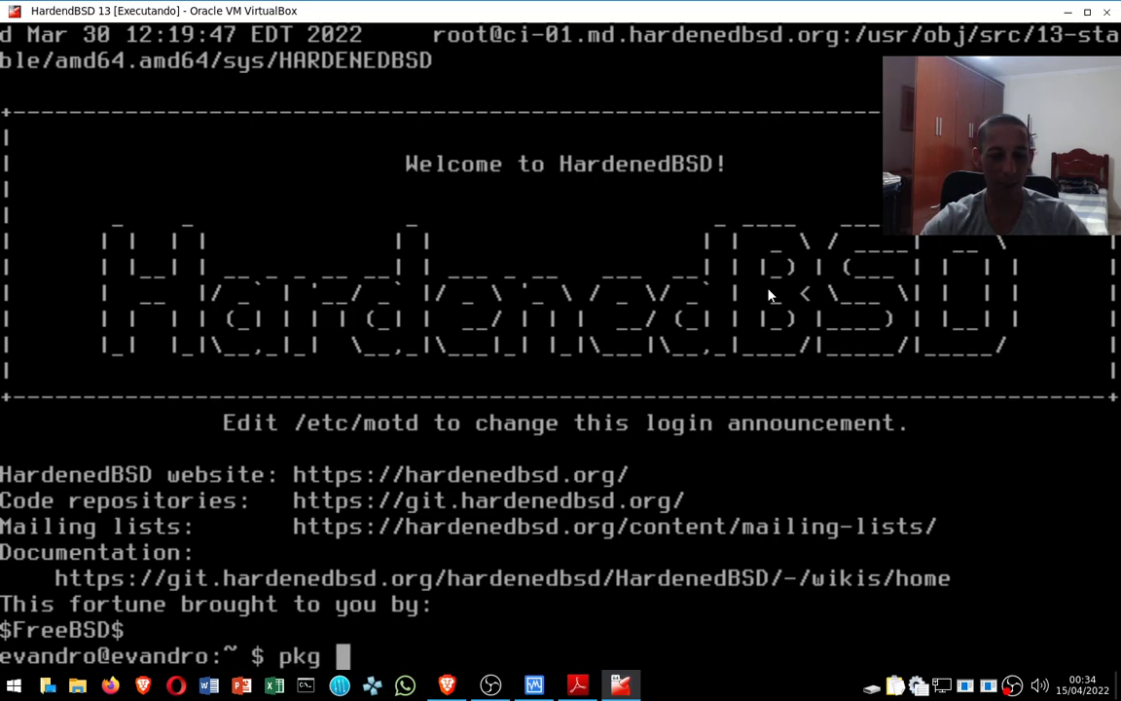
text(install n)
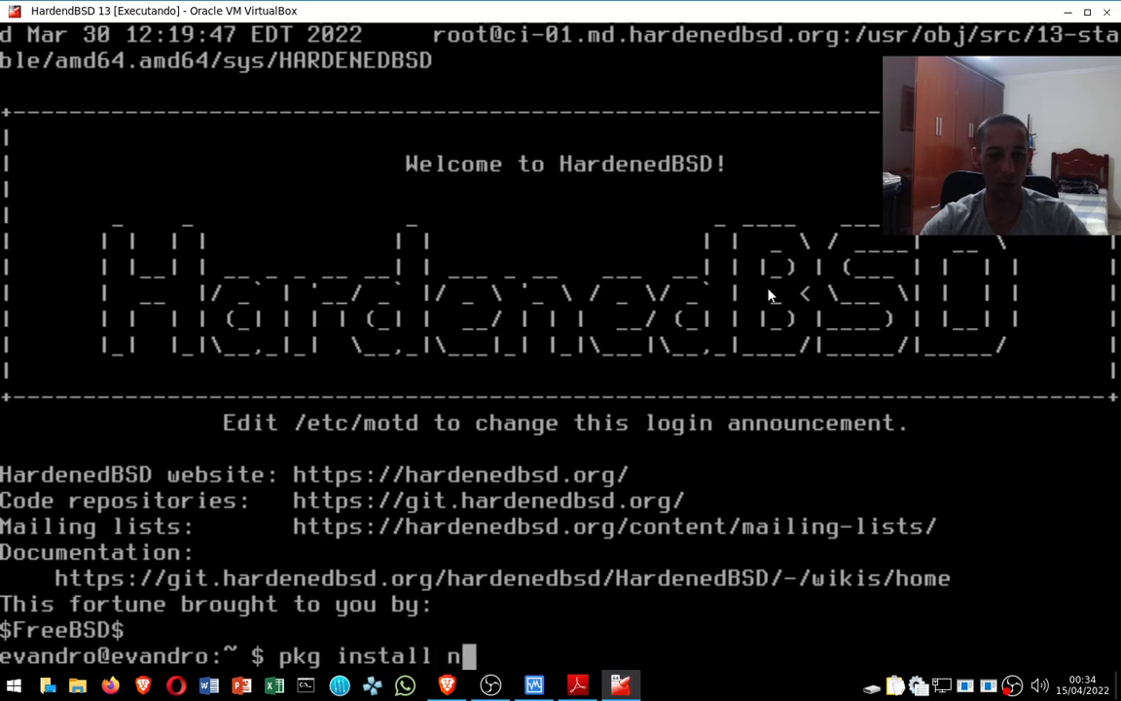
text(ano)
key(Return)
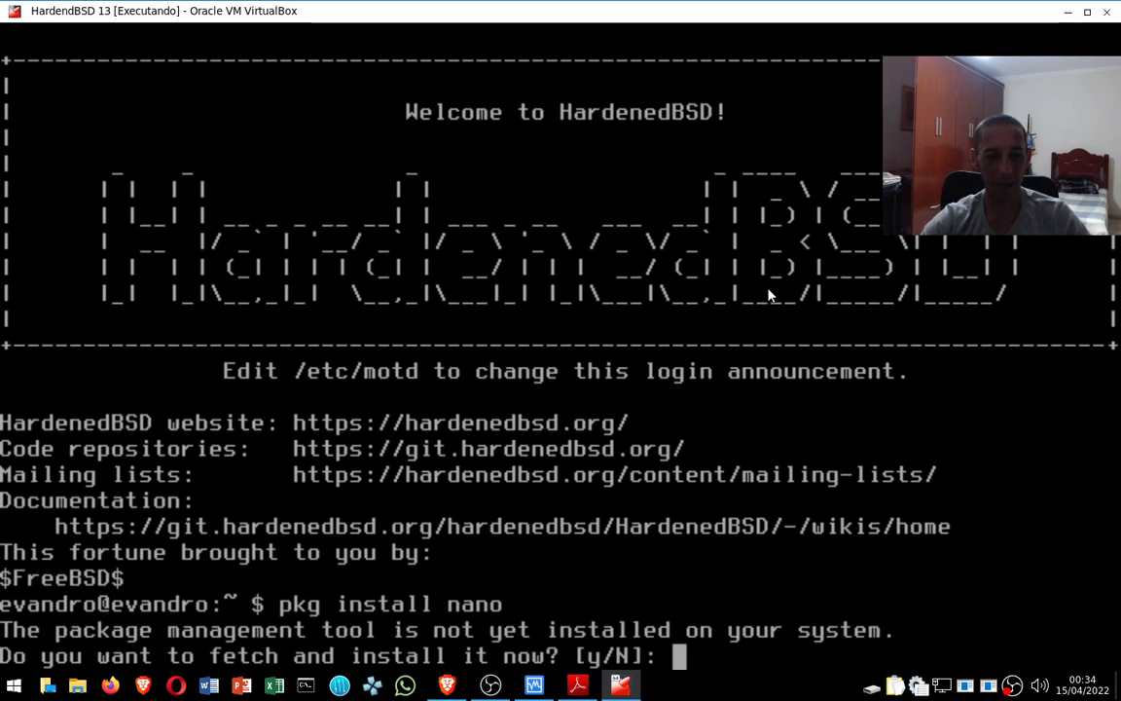
text(y)
key(Return)
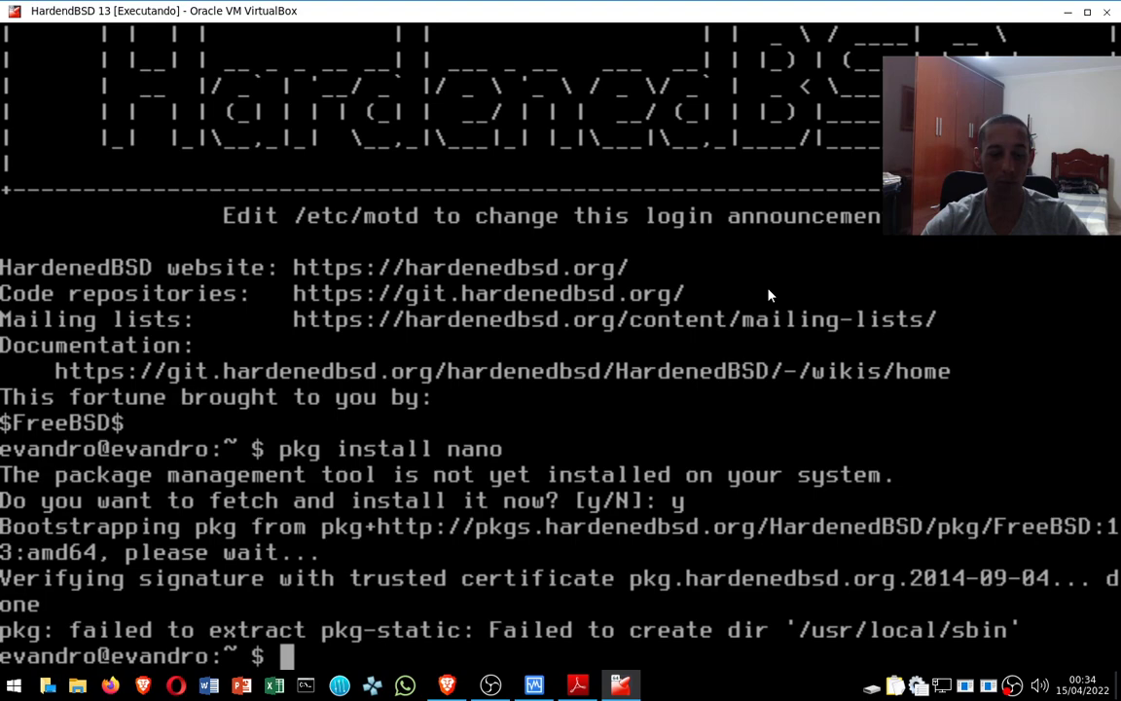
Switch to the root account with su and enter the root password.
text(su)
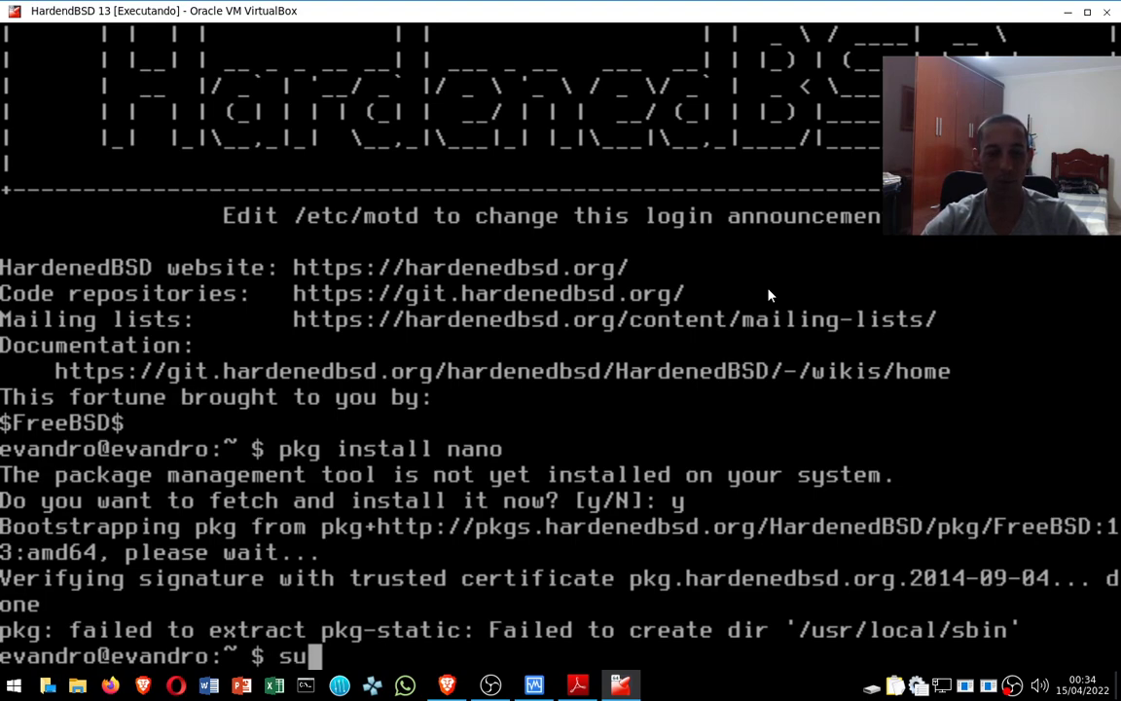
key(Return)
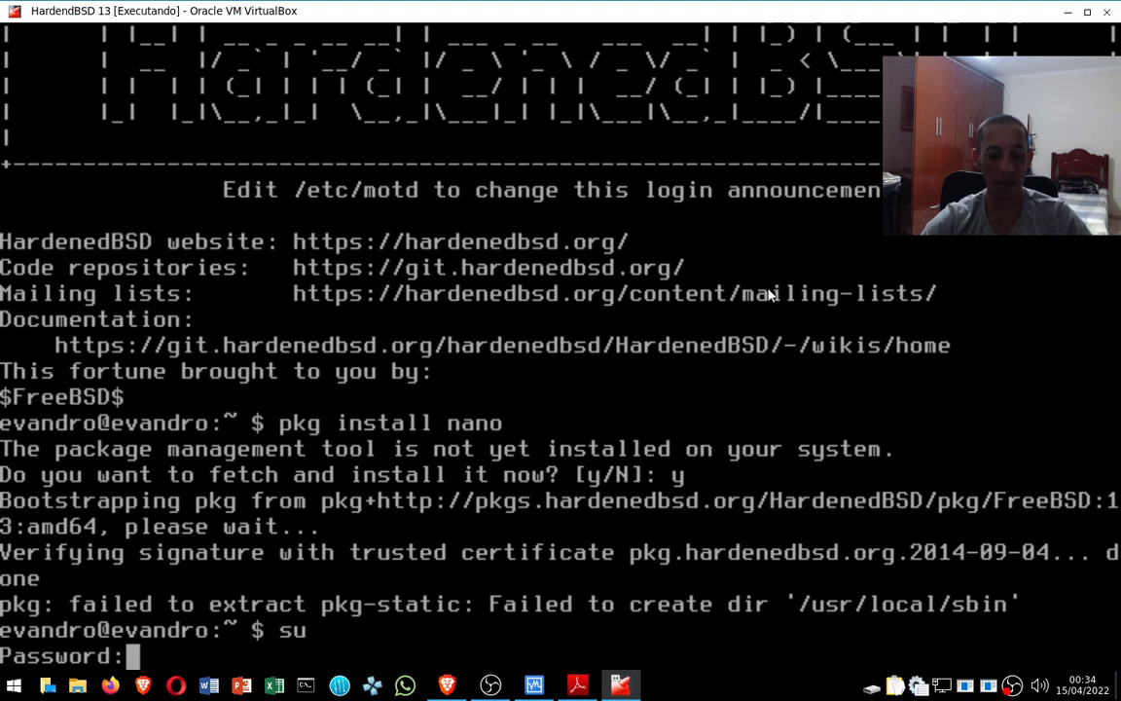
key(Return)
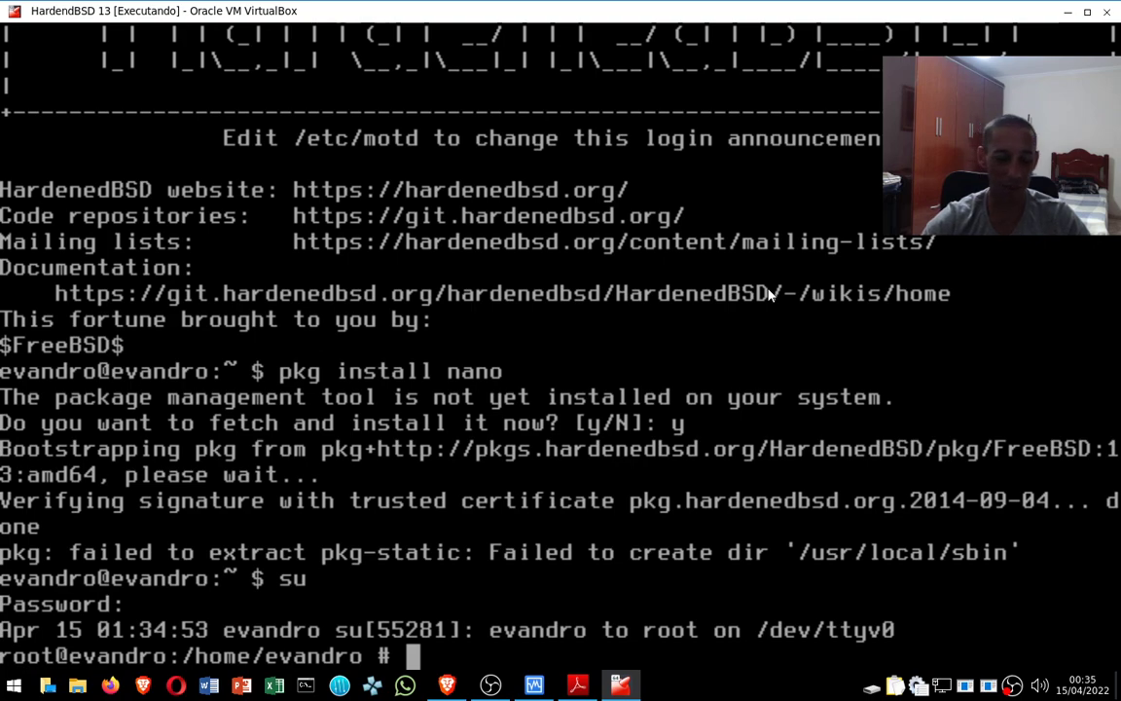
Install the nano package as root with "pkg install -y nano".
text(p)
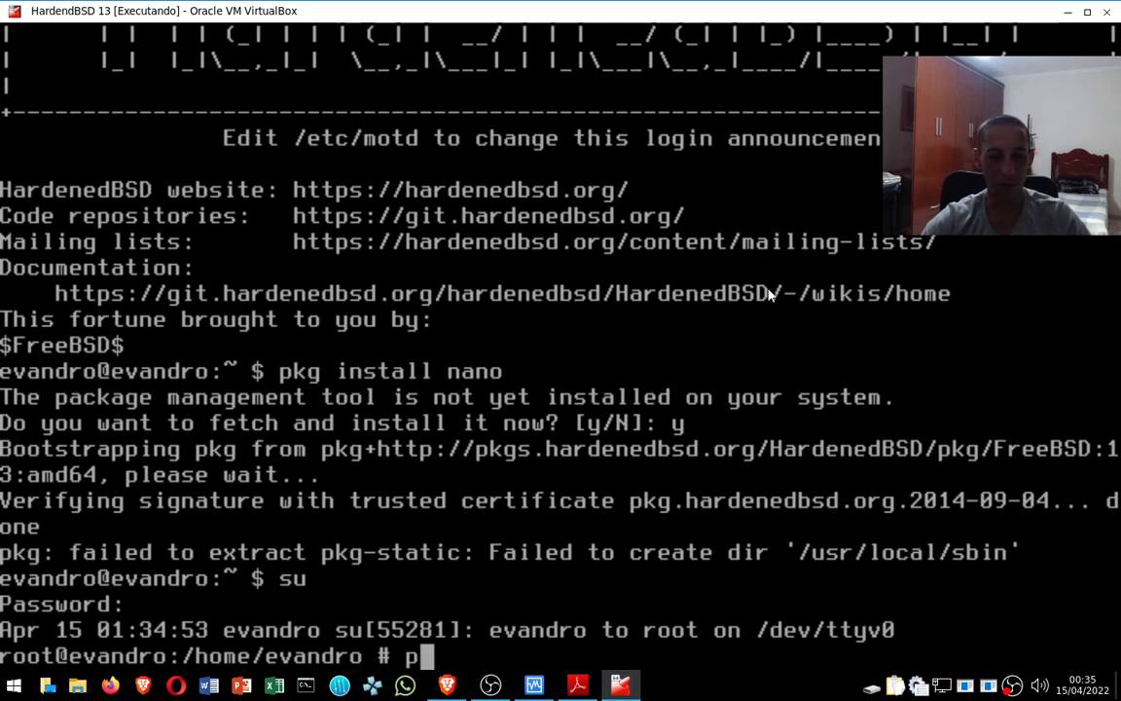
text(kg ins)
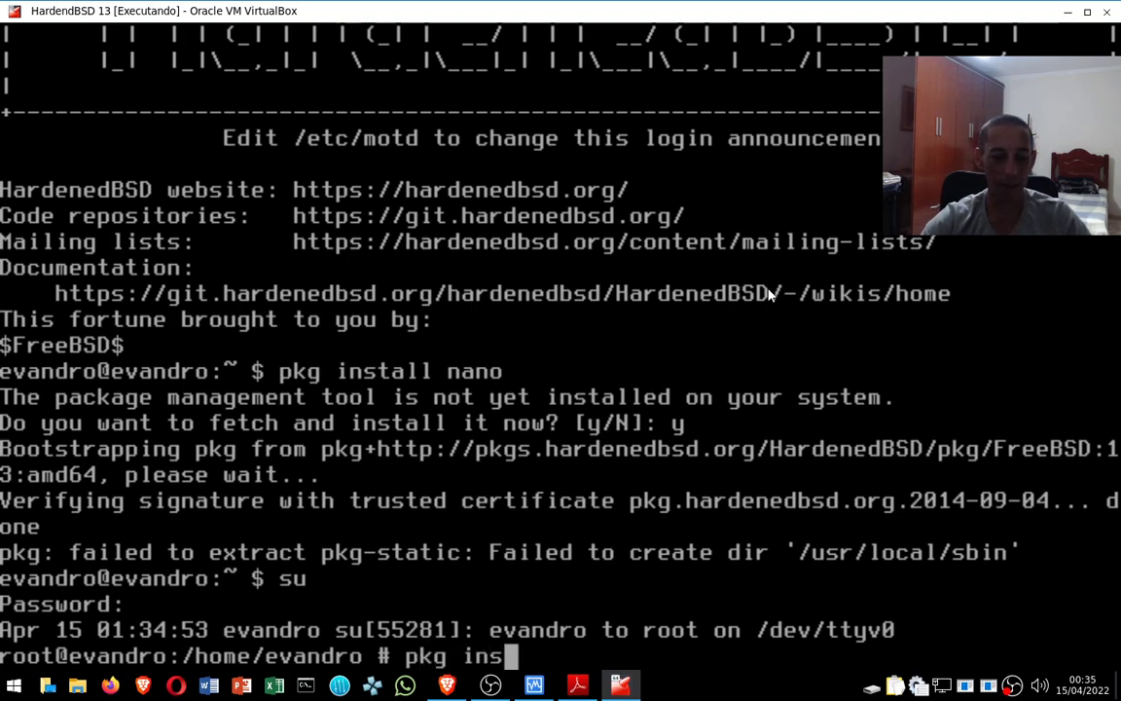
text(tall -)
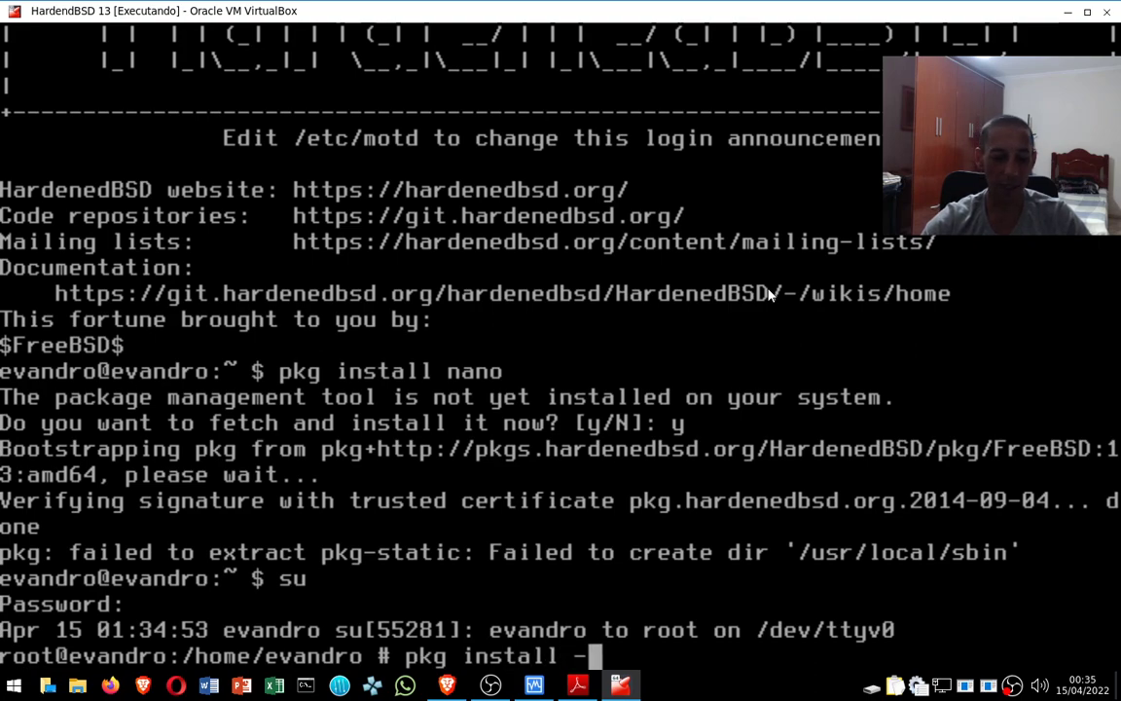
text(y nano)
key(Return)
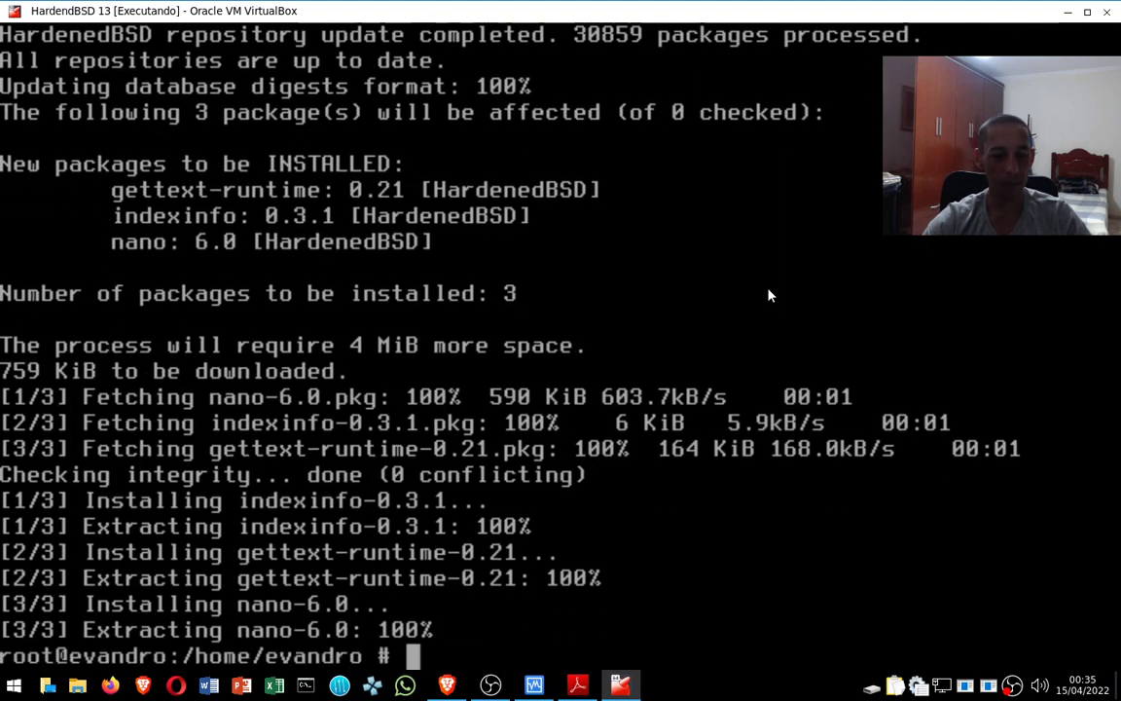
Install the X.Org graphical server with "pkg install -y xorg".
text(pkg)
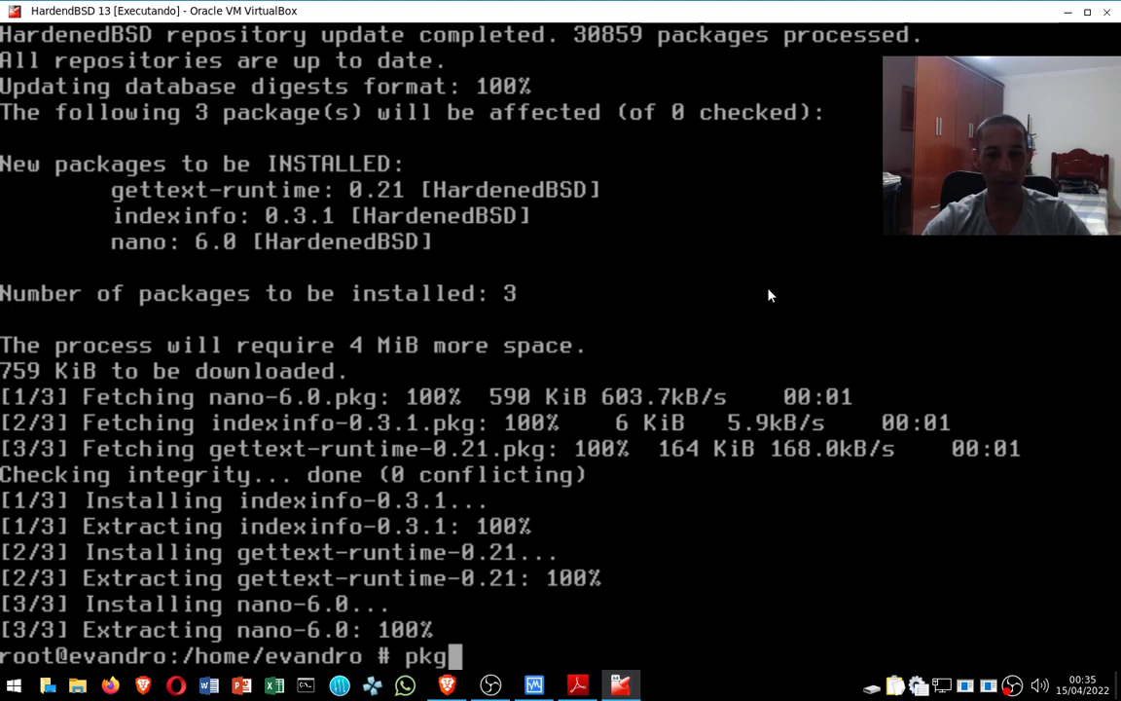
text( ins)
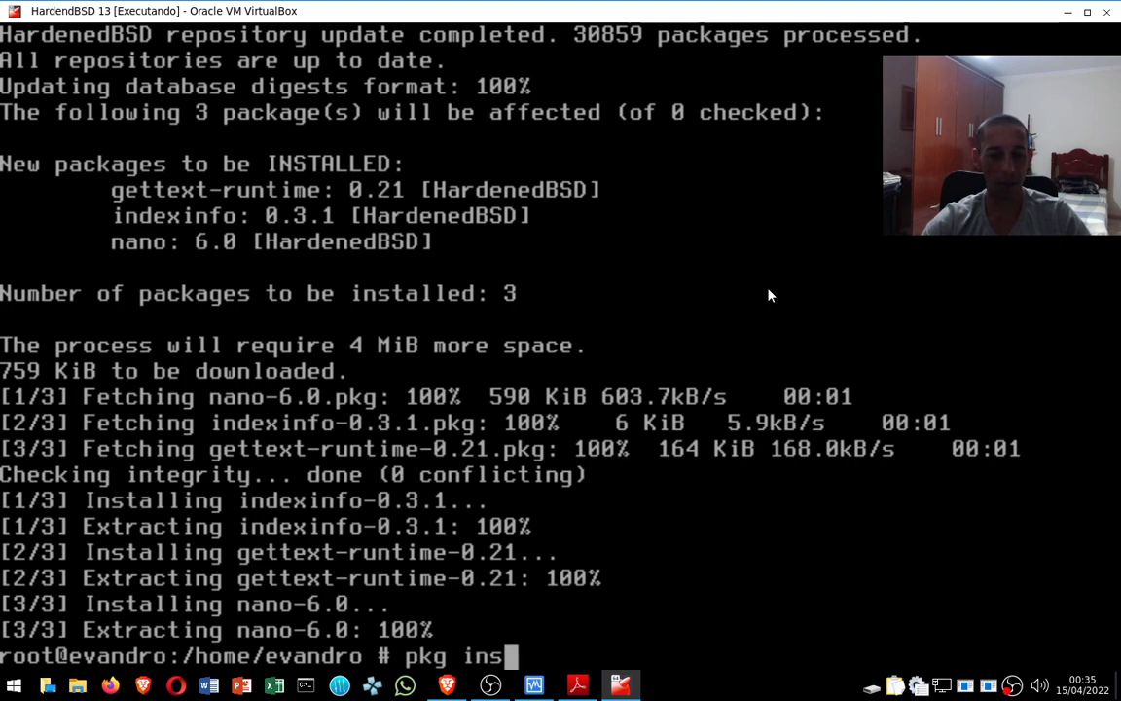
text(tall -y)
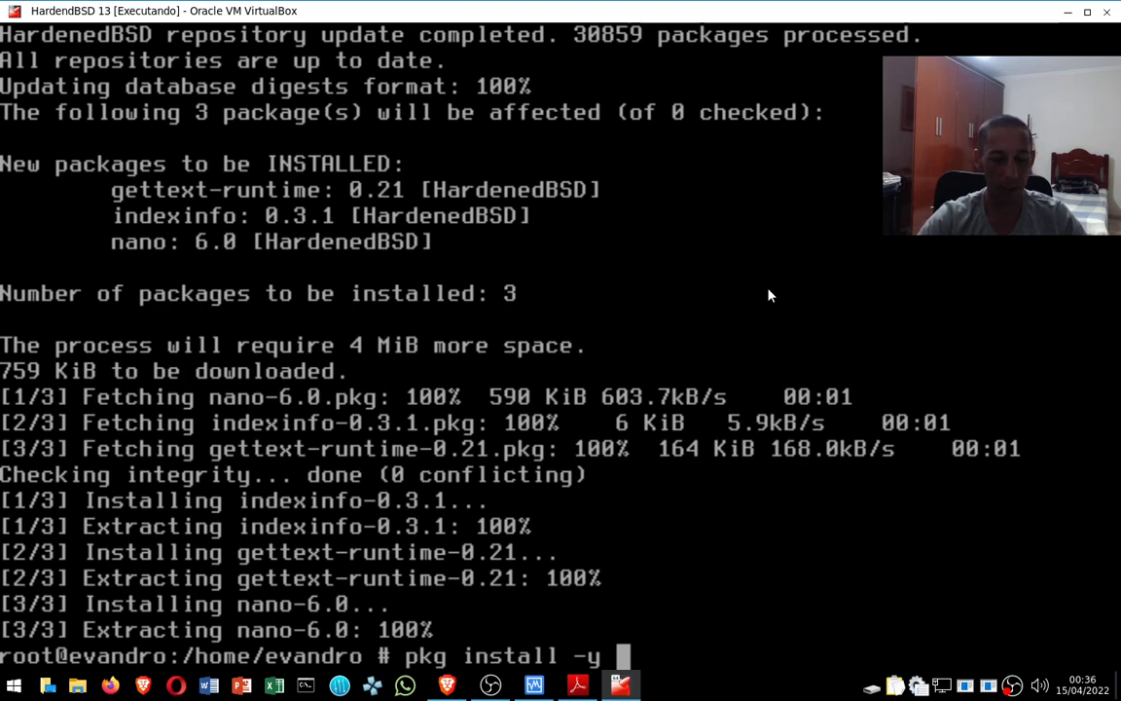
text(xorg)
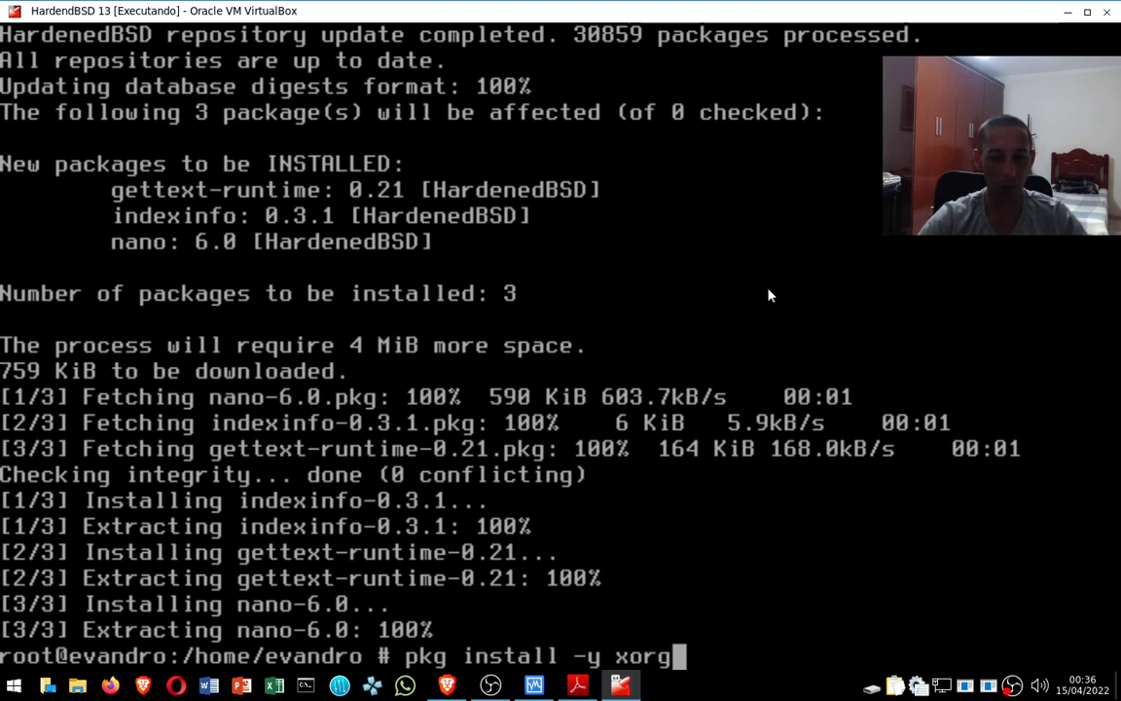
key(Return)
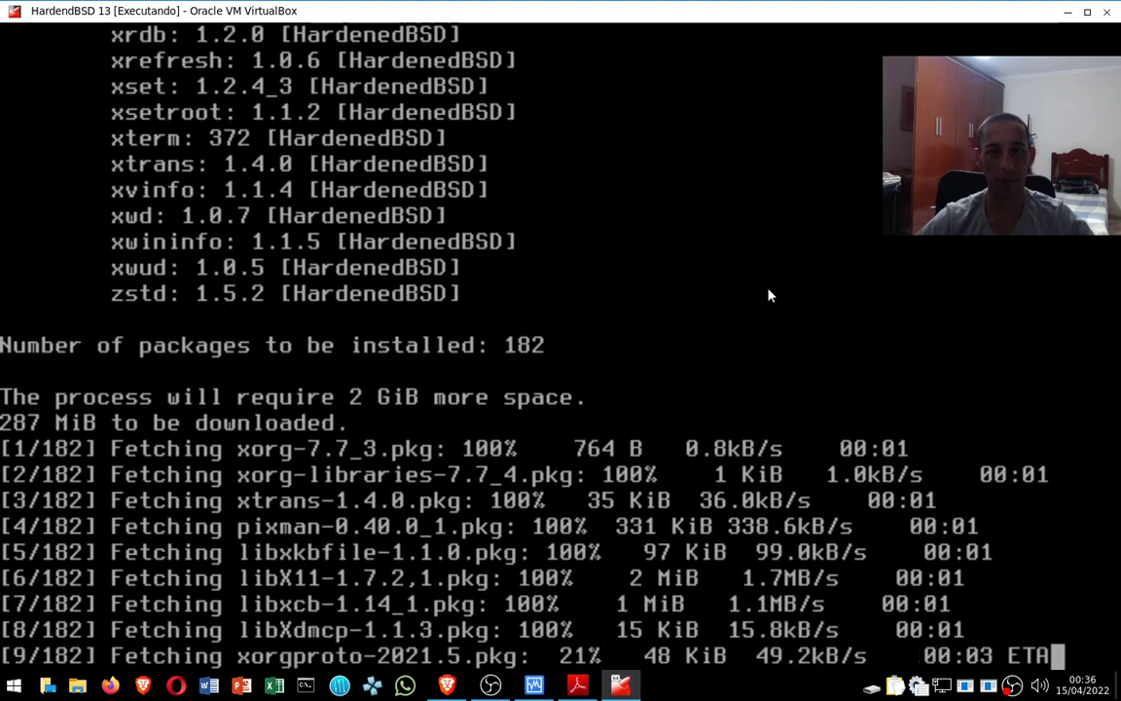
click(490, 685)
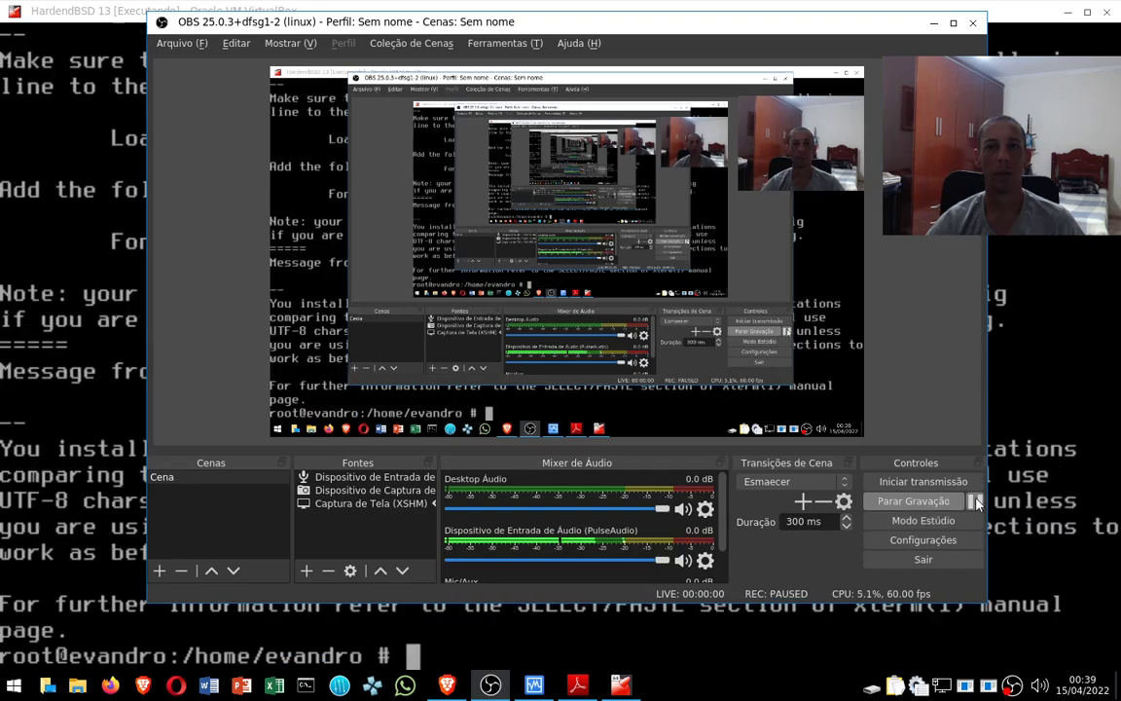
click(975, 501)
click(976, 501)
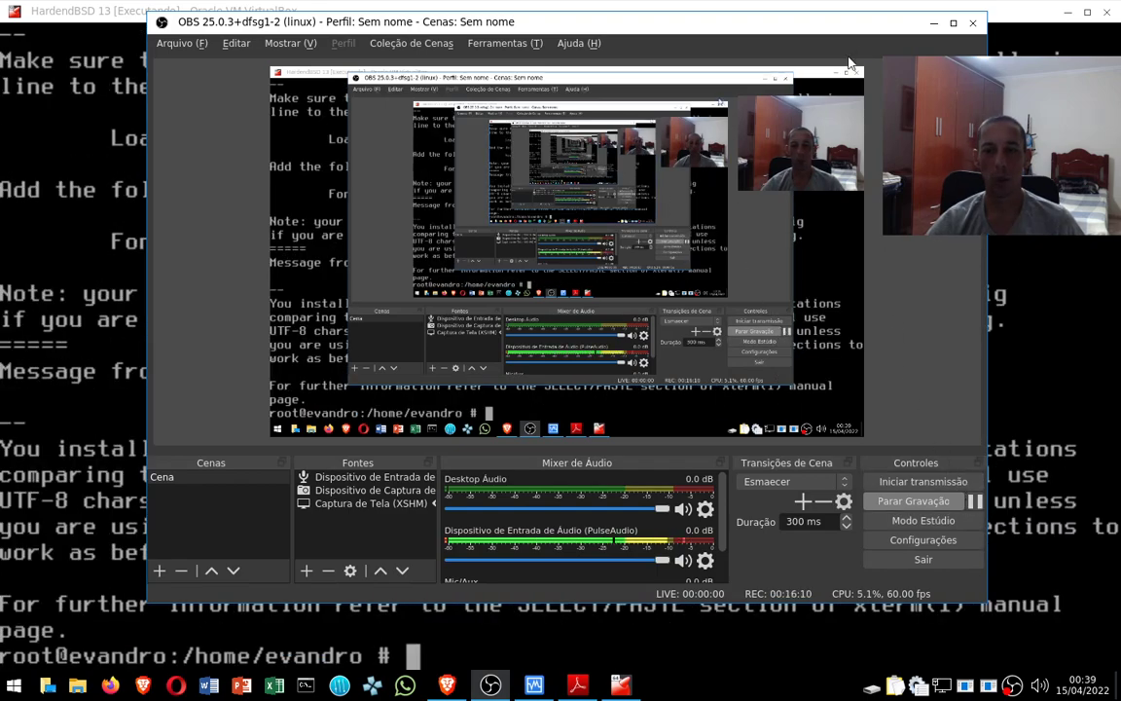
click(935, 20)
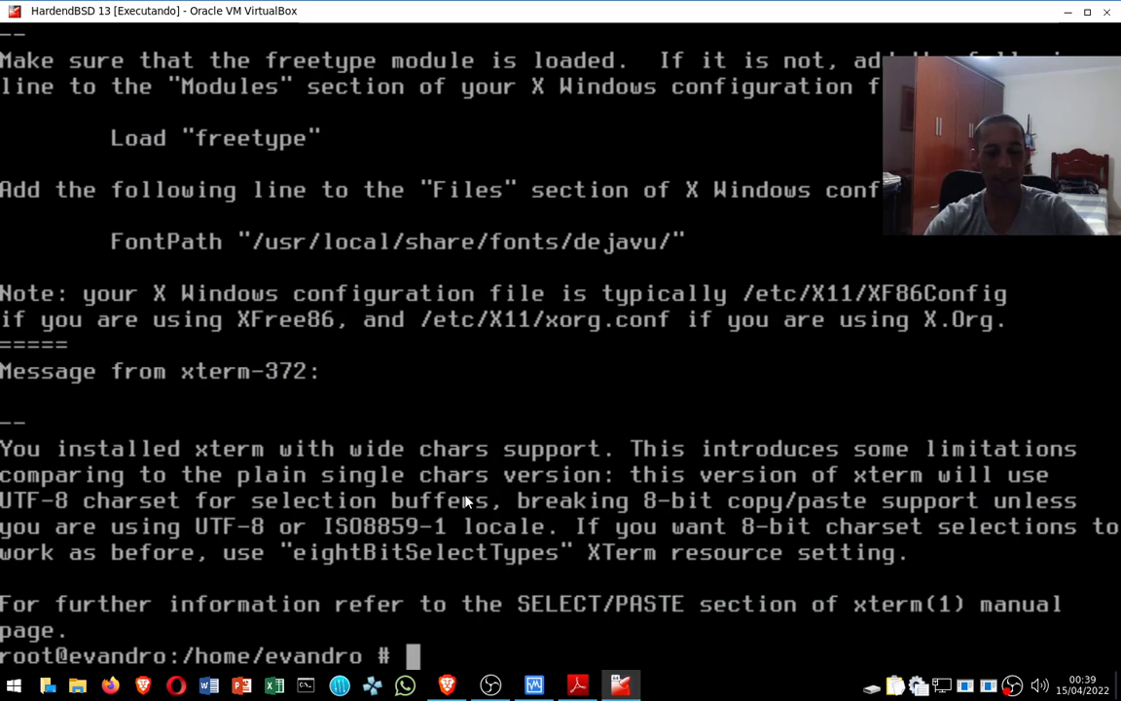
Install the Xfce desktop environment with "pkg install -y xfce".
text(pkg)
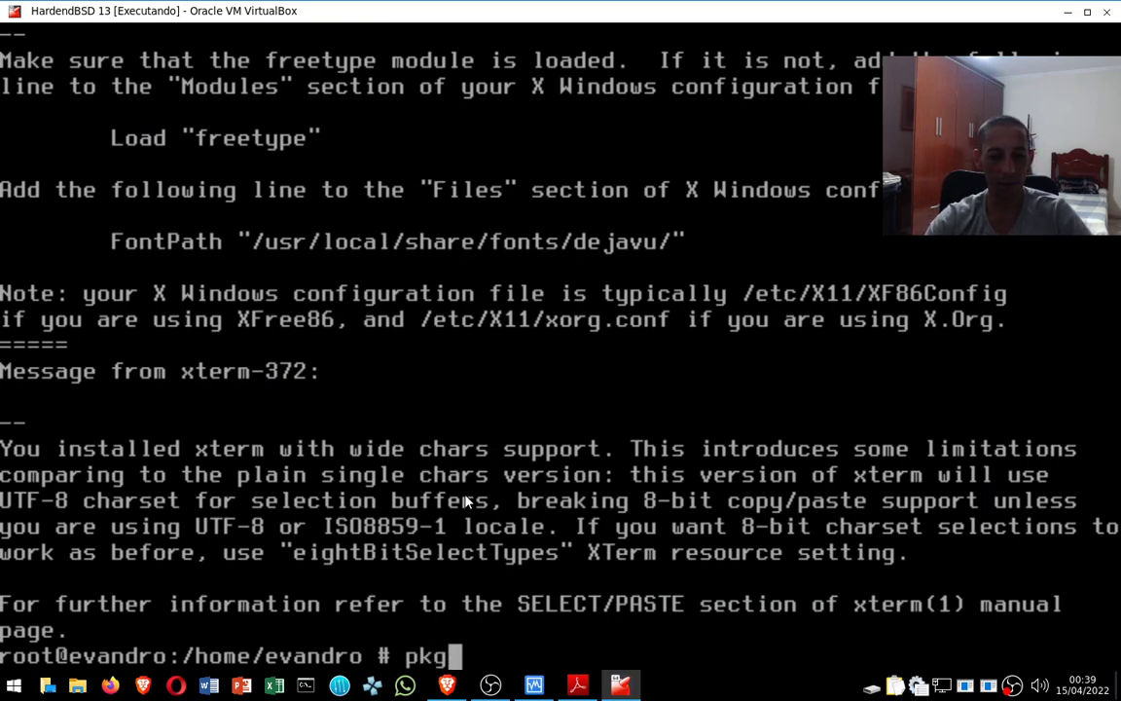
text( install -)
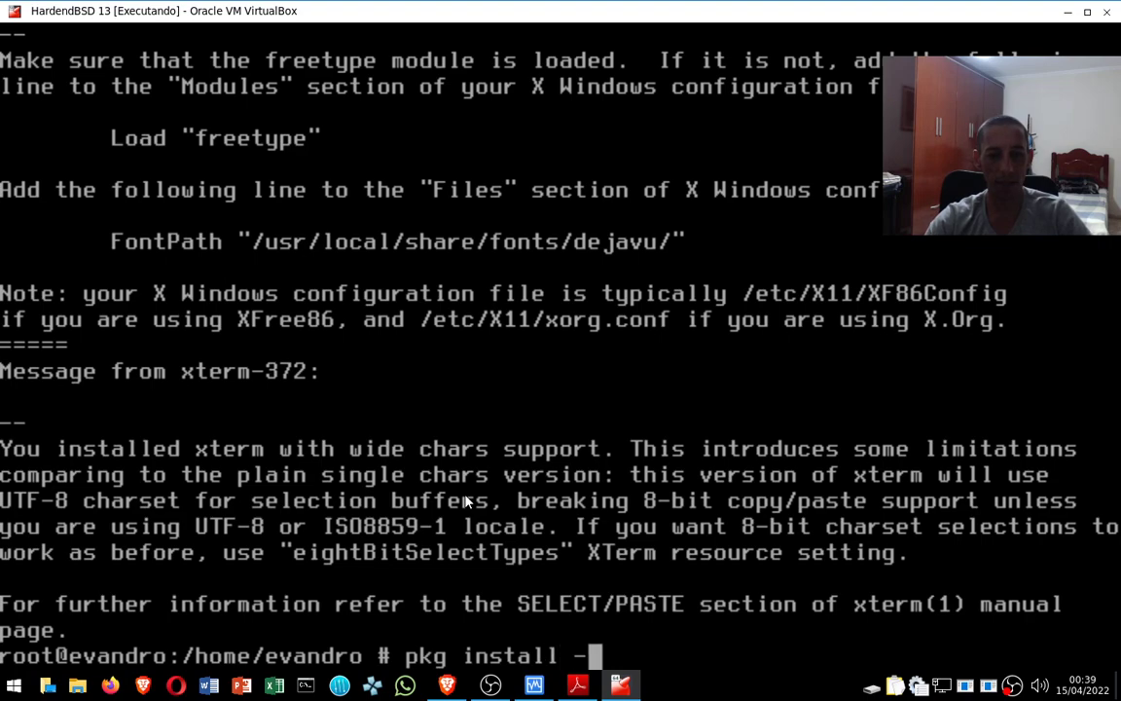
text(y xfce)
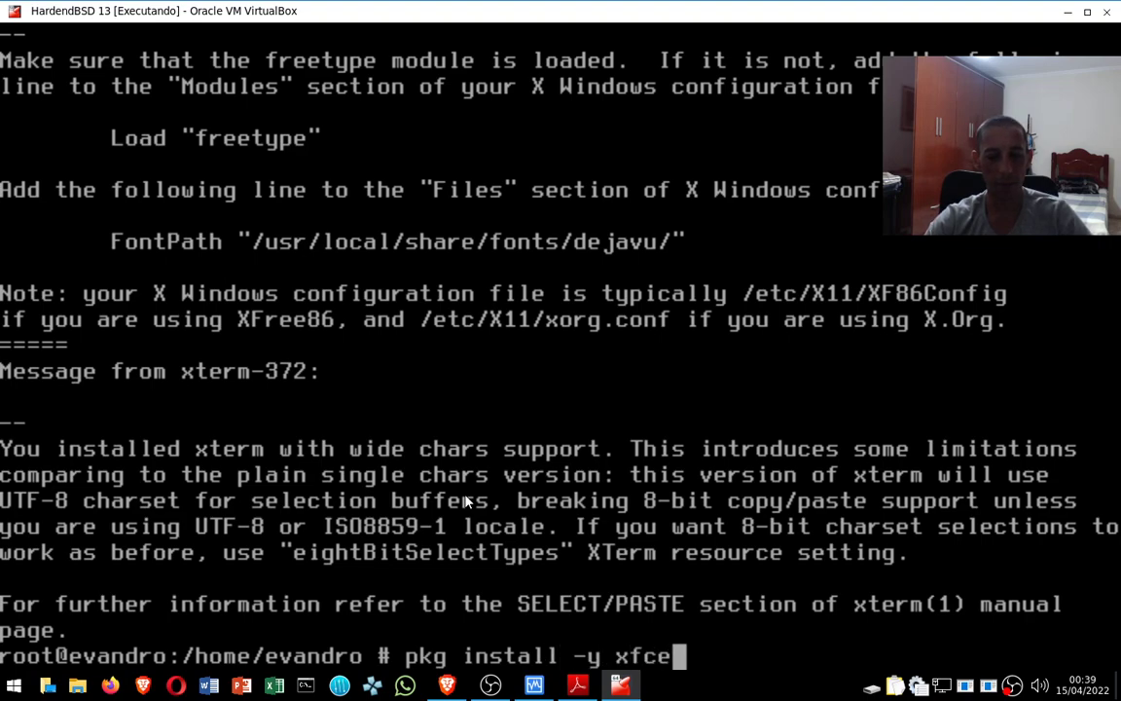
key(Return)
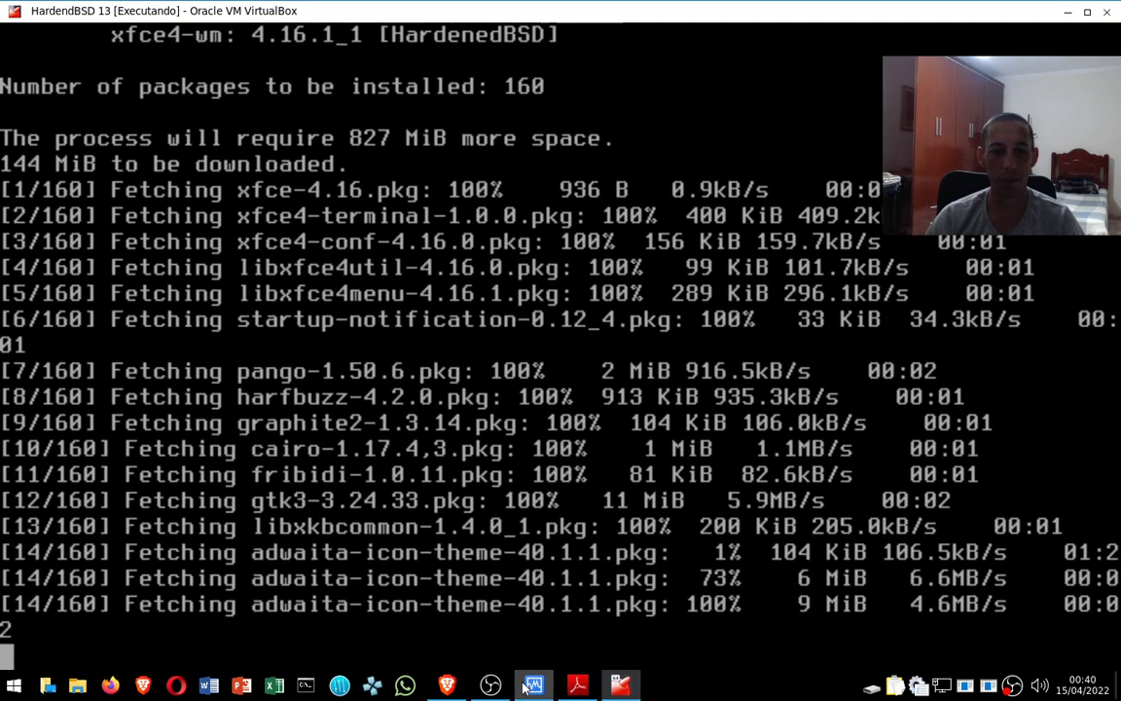
click(492, 687)
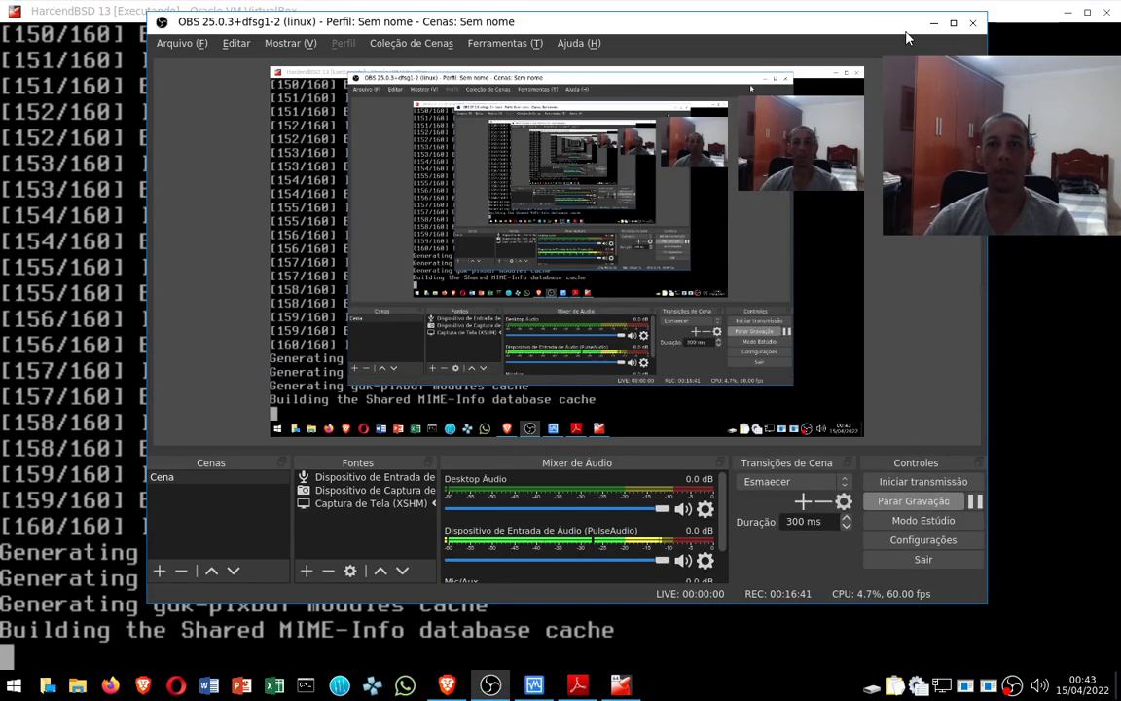
click(933, 23)
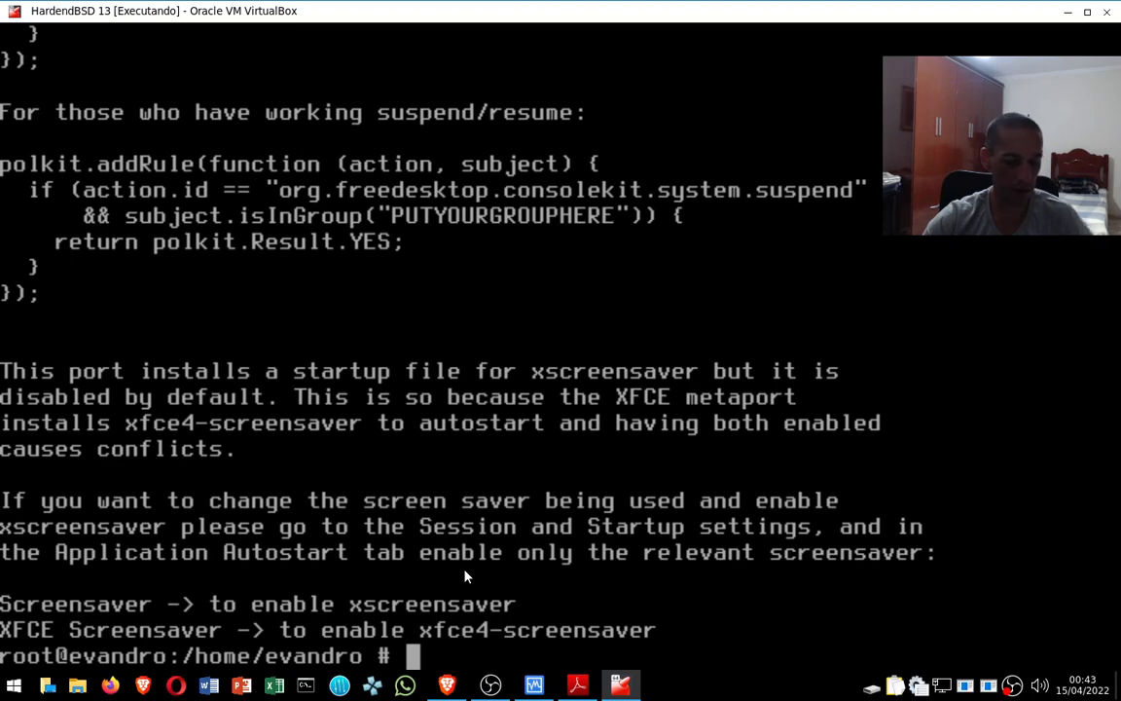
Install the SLiM login manager and its themes with "pkg install -y slim slim-themes".
text(pkg)
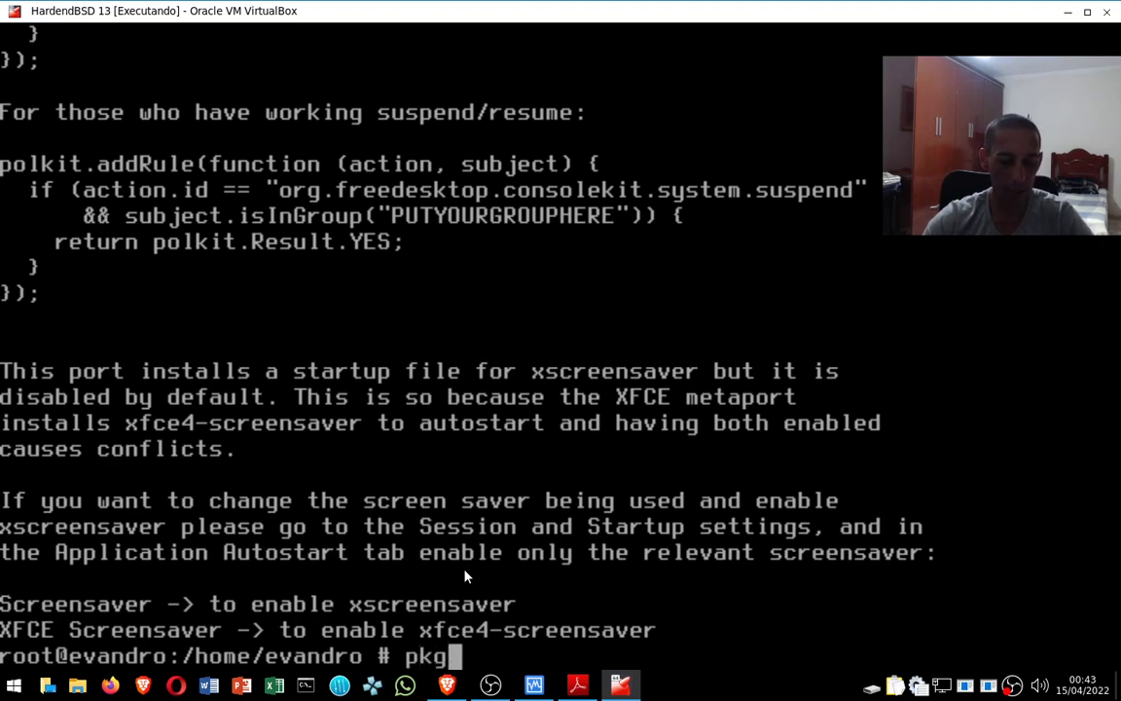
text( install)
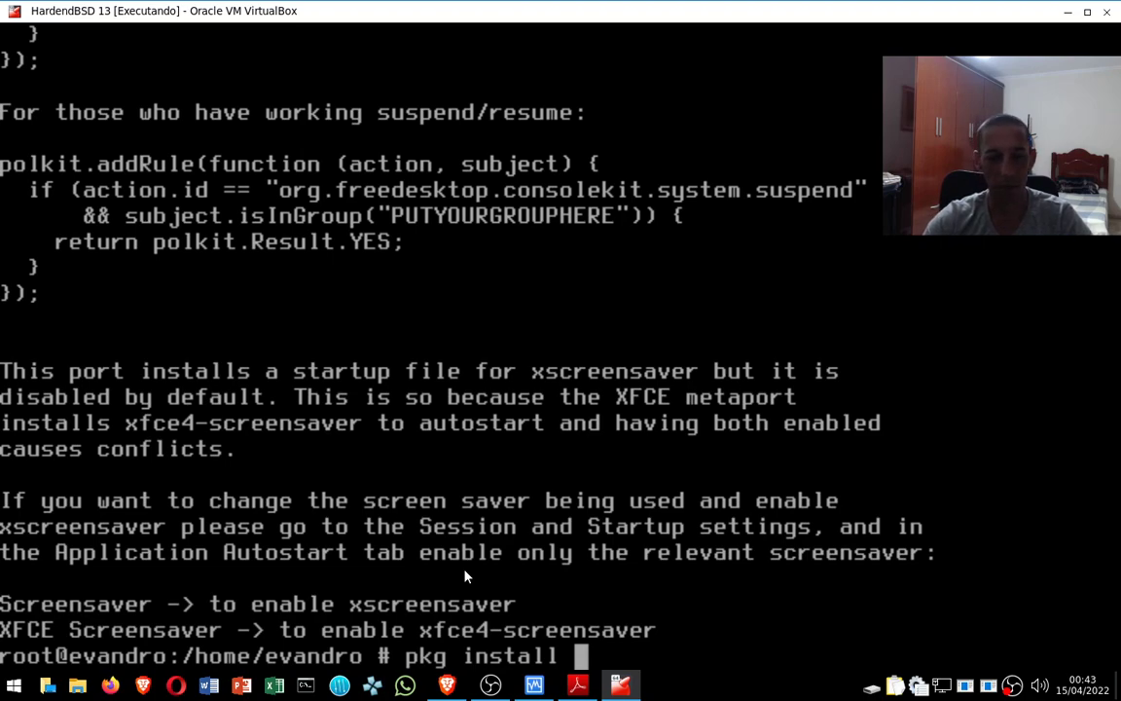
text(-y )
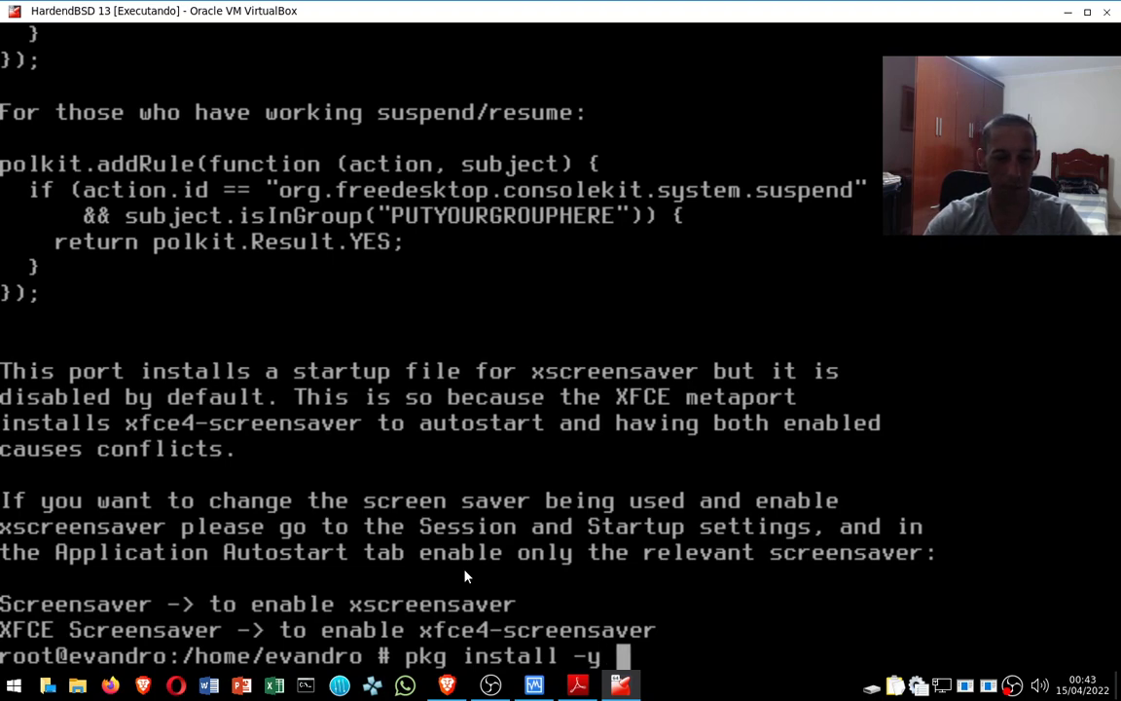
text(slim)
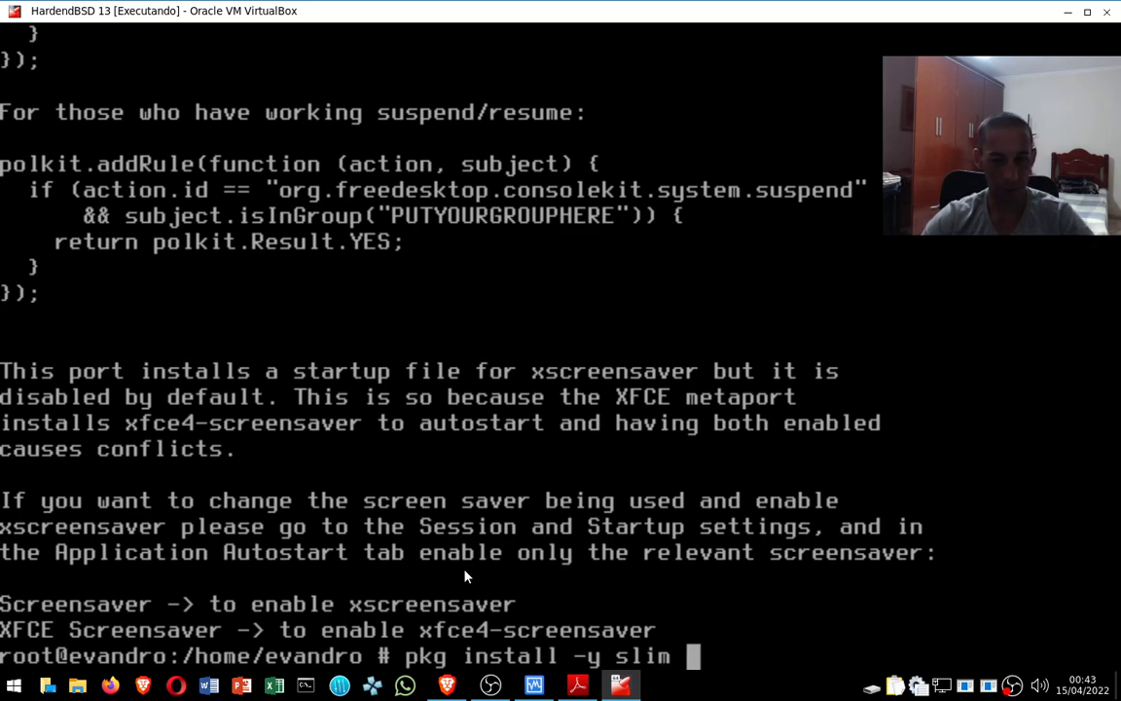
text( slim)
text(-thmes)
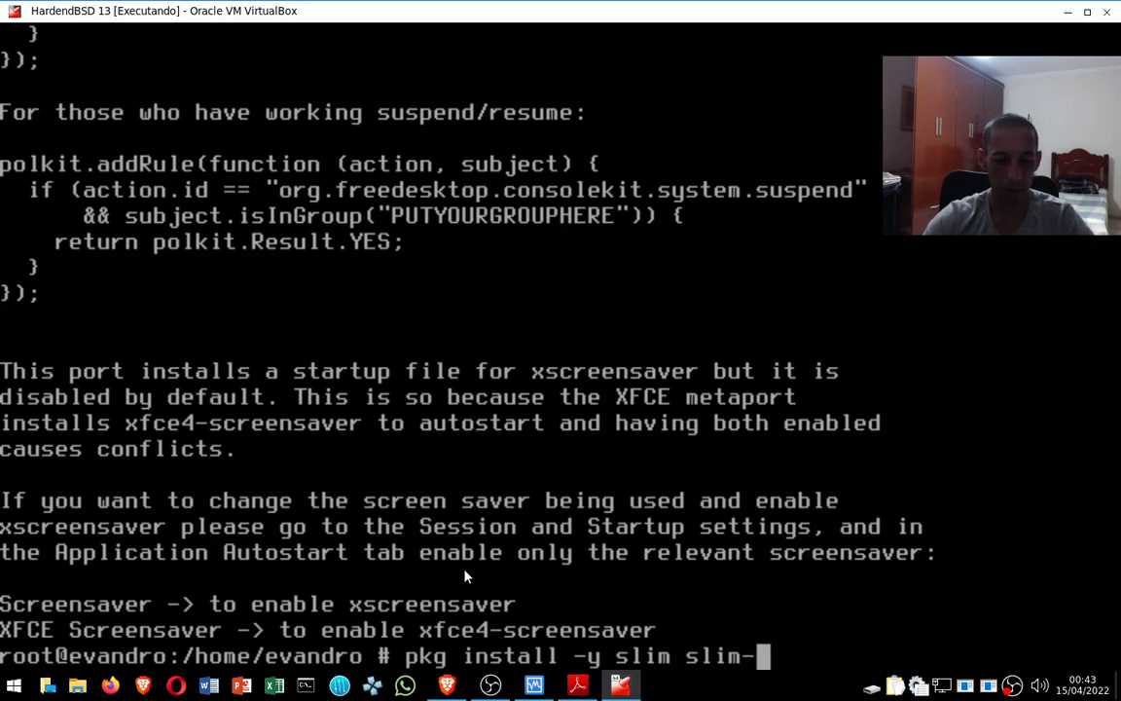
key(BackSpace)
key(BackSpace)
key(BackSpace)
text(emes)
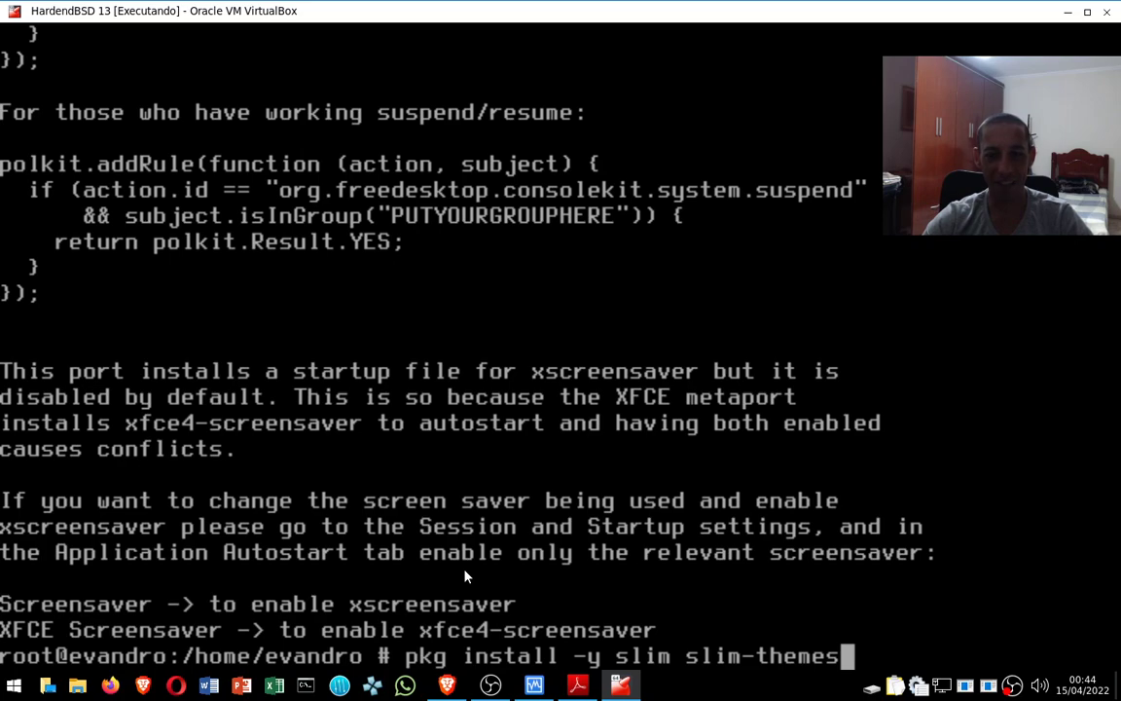
key(Return)
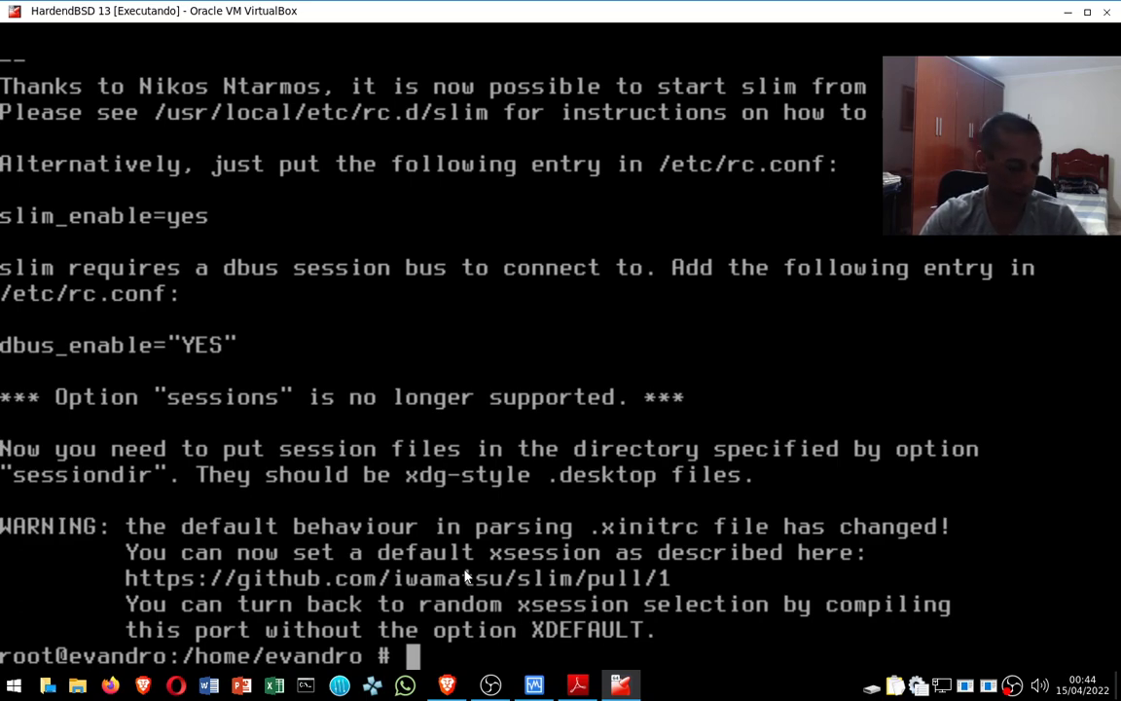
Enable the D-Bus service at startup with "sysrc dbus_enable=yes".
text(sysrc)
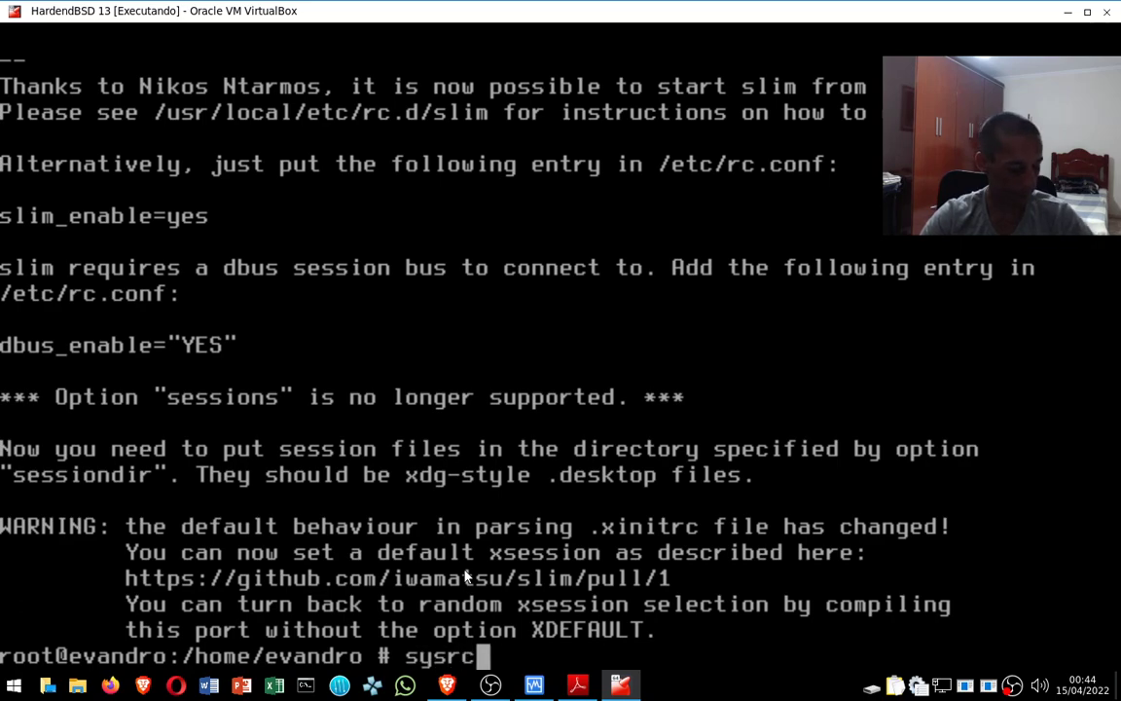
text( dbus_)
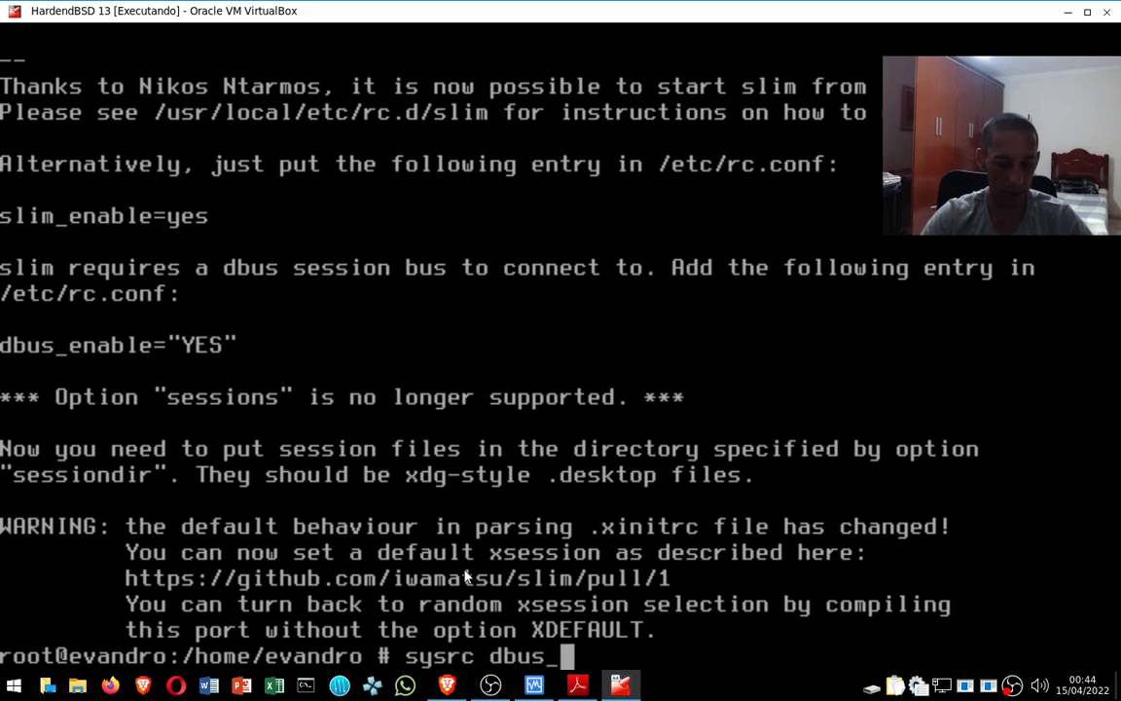
text(enable)
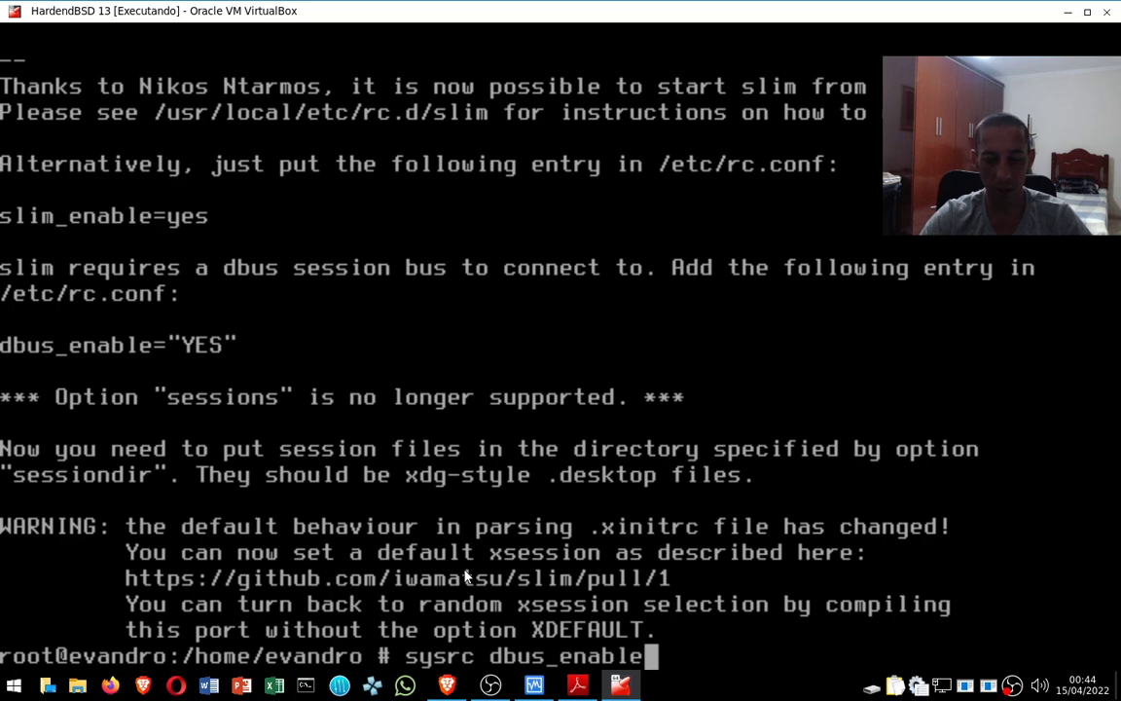
text(=)
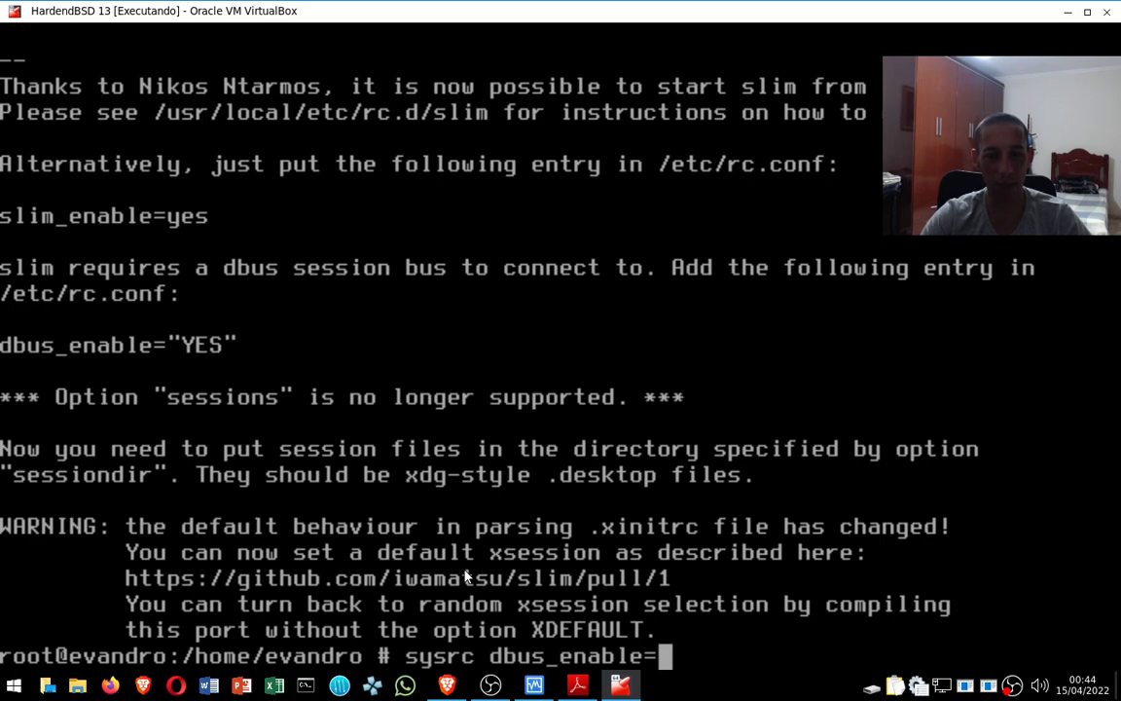
text(yes)
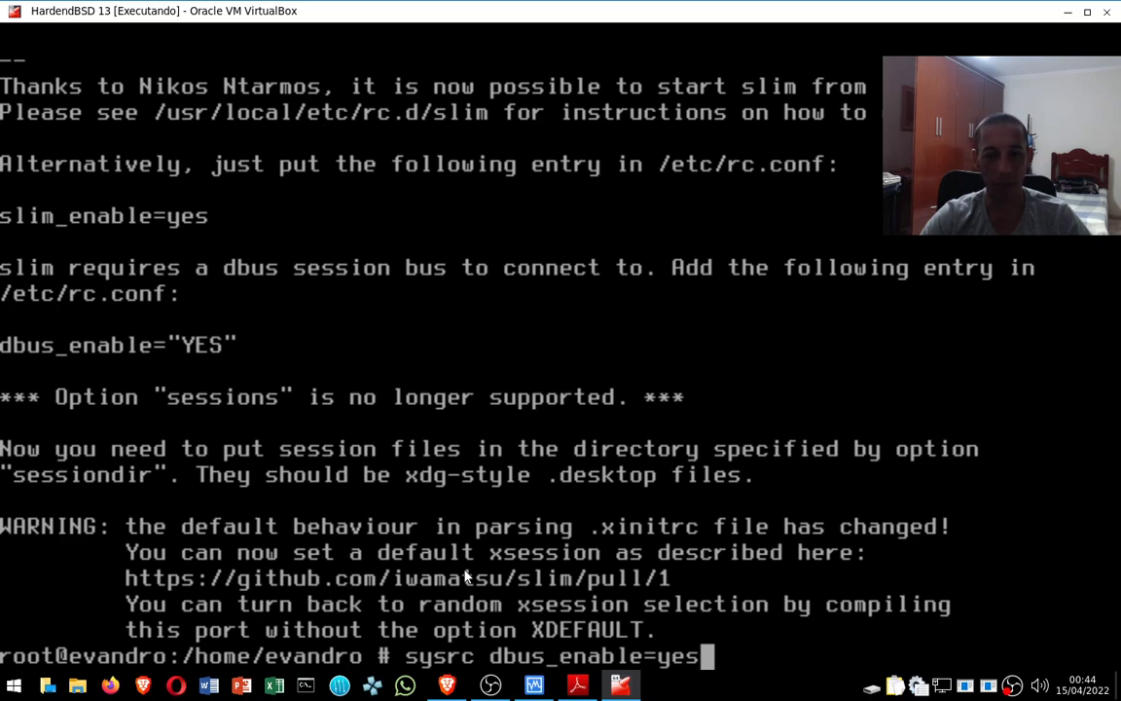
key(Return)
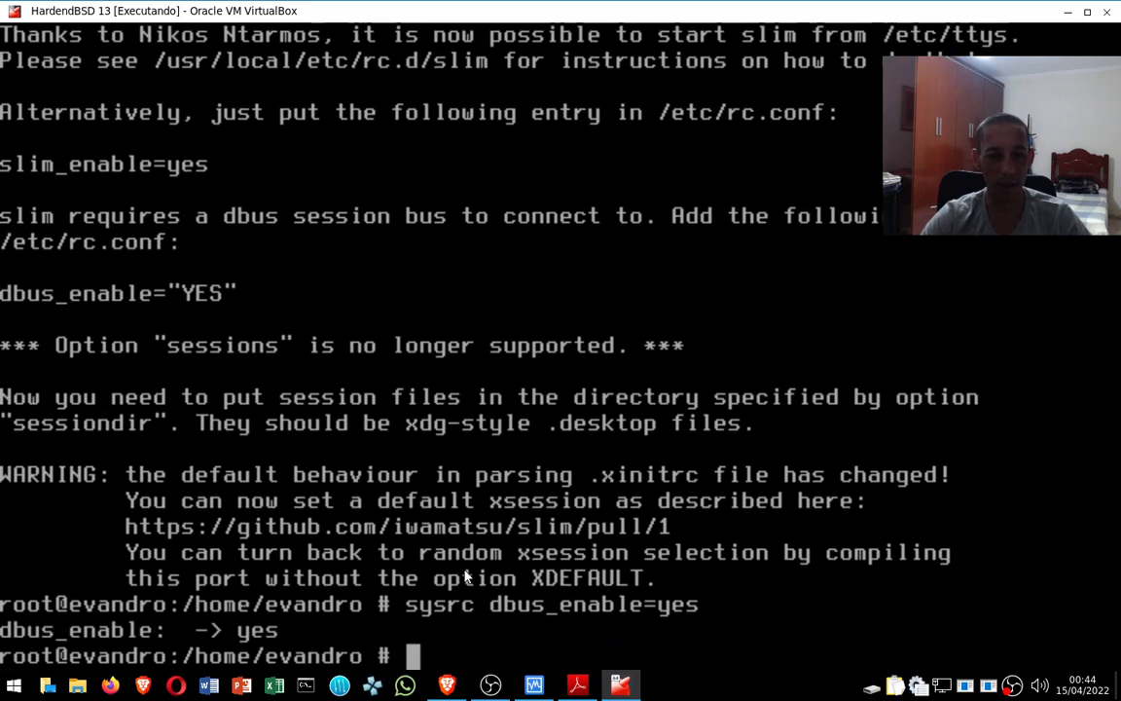
Enable the HAL daemon at startup with "sysrc hald_enable=yes".
key(Up)
key(Left)
key(Left)
key(Left)
key(Left)
key(Left)
key(Left)
key(Left)
key(Left)
key(Left)
key(Left)
key(Left)
key(Left)
key(Left)
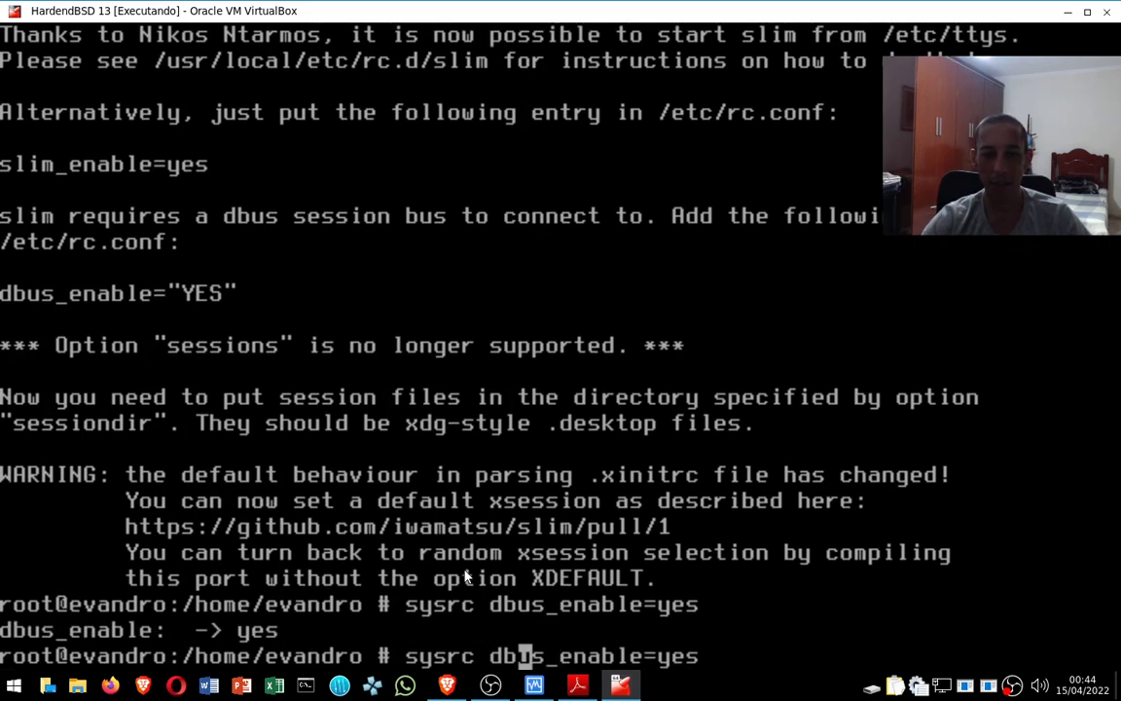
key(Right)
key(Right)
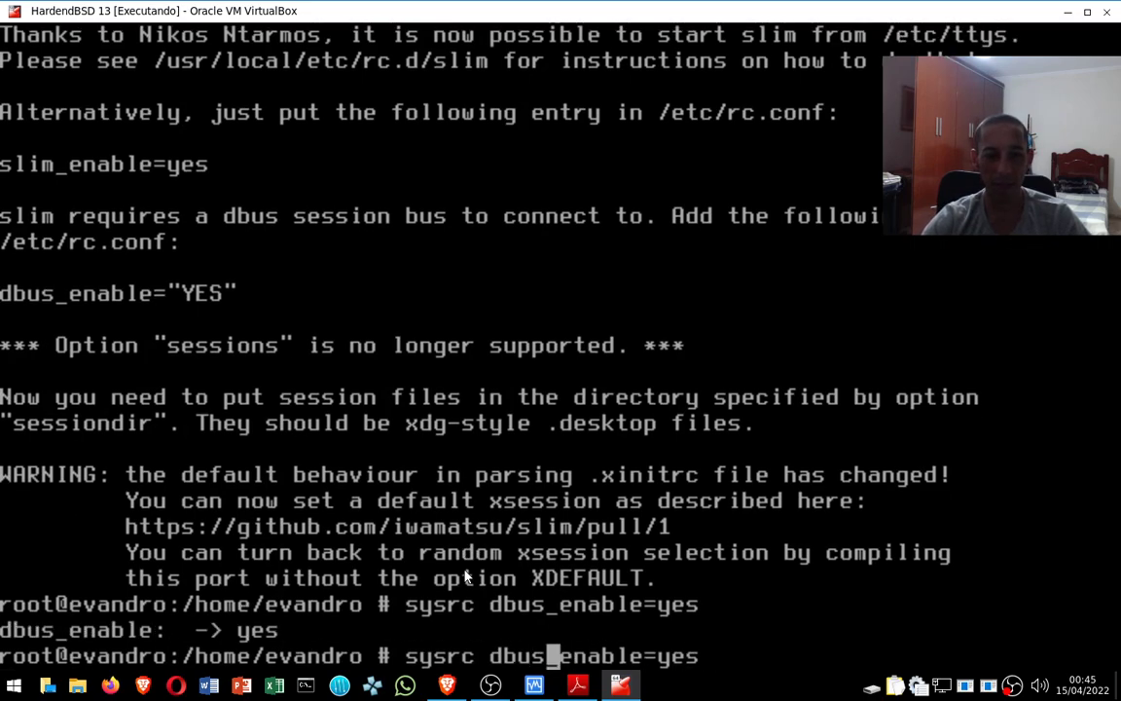
key(BackSpace)
key(BackSpace)
key(BackSpace)
key(BackSpace)
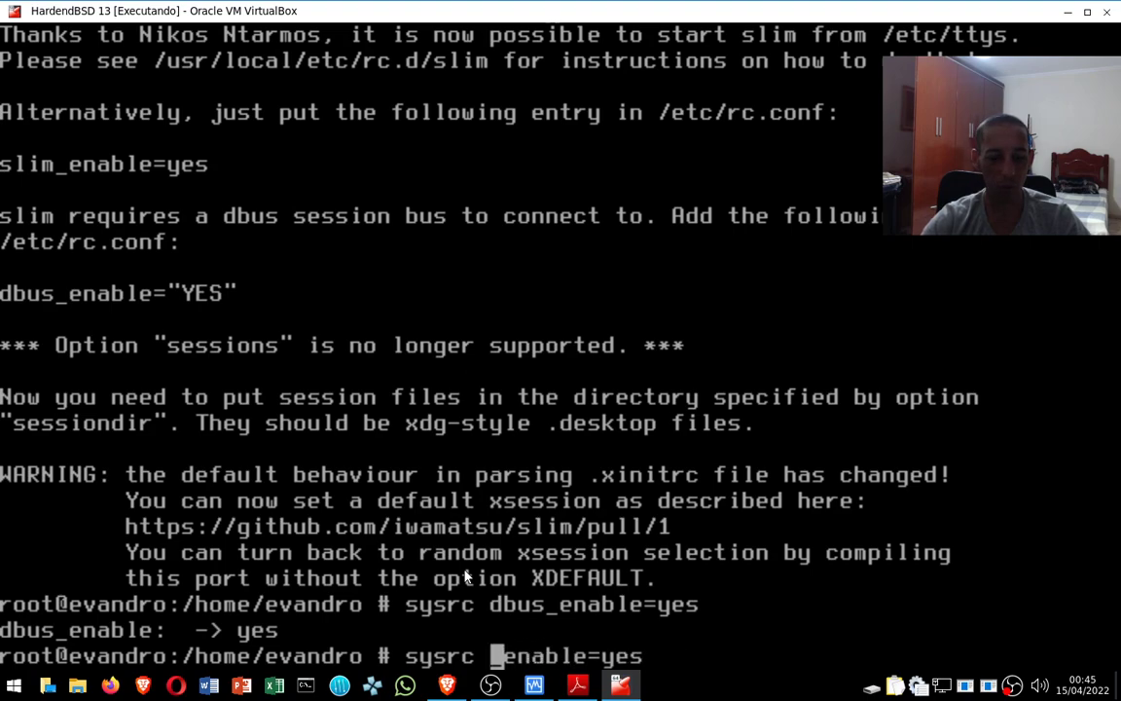
text(hald)
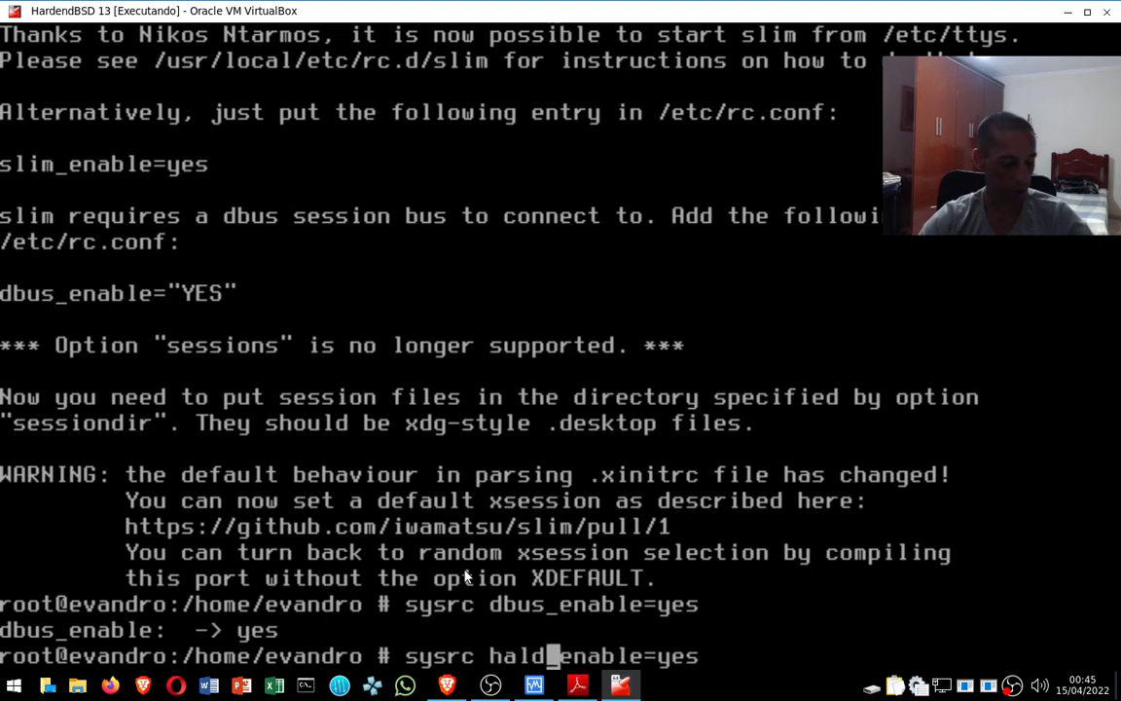
key(Return)
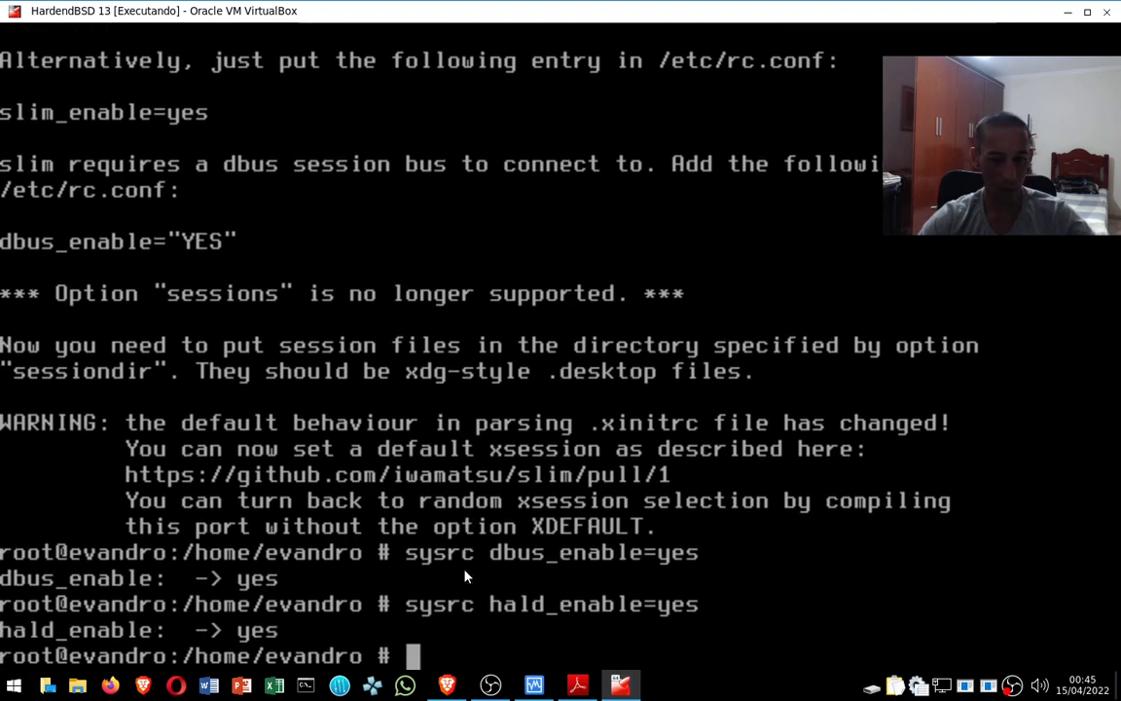
Enable the SLiM login manager at startup with "sysrc slim_enable=yes".
key(Up)
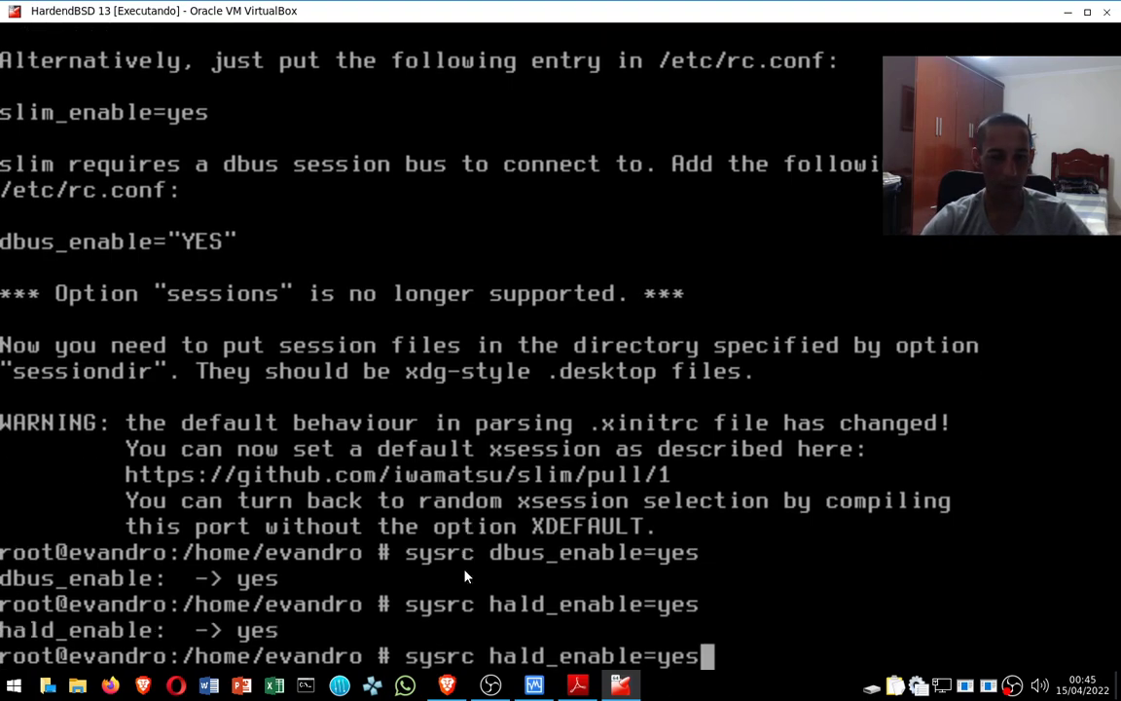
key(Left)
key(Left)
key(Left)
key(Left)
key(Left)
key(Left)
key(Left)
key(Left)
key(Left)
key(Left)
key(Left)
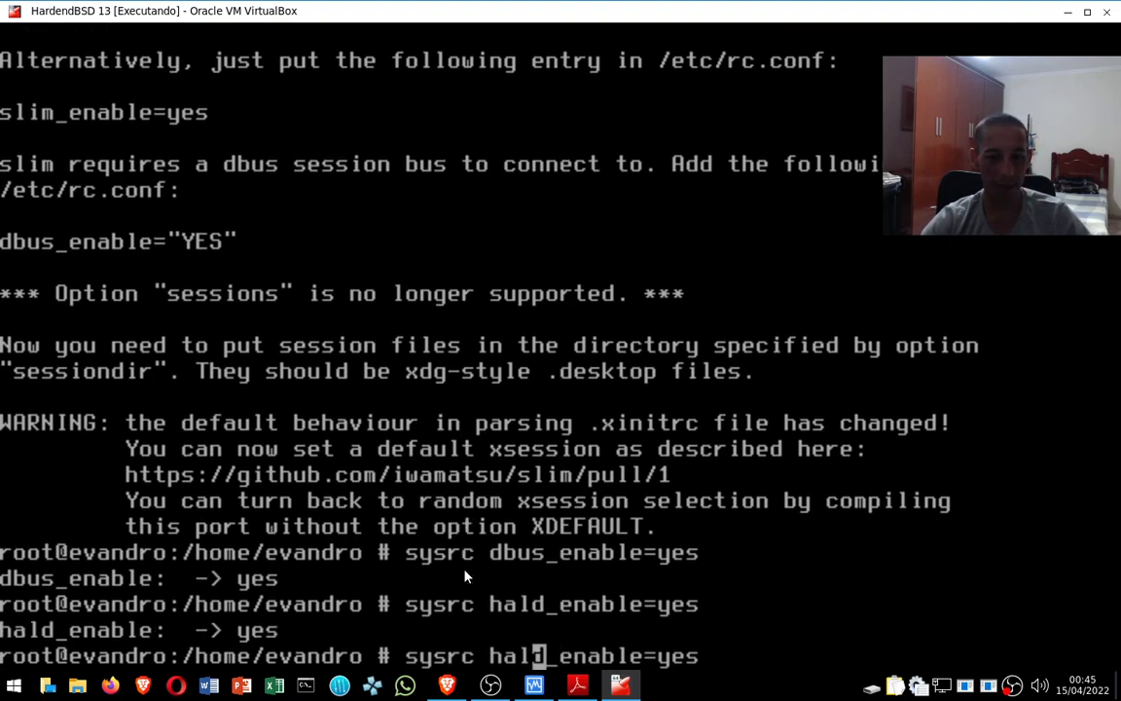
key(BackSpace)
key(BackSpace)
key(BackSpace)
key(BackSpace)
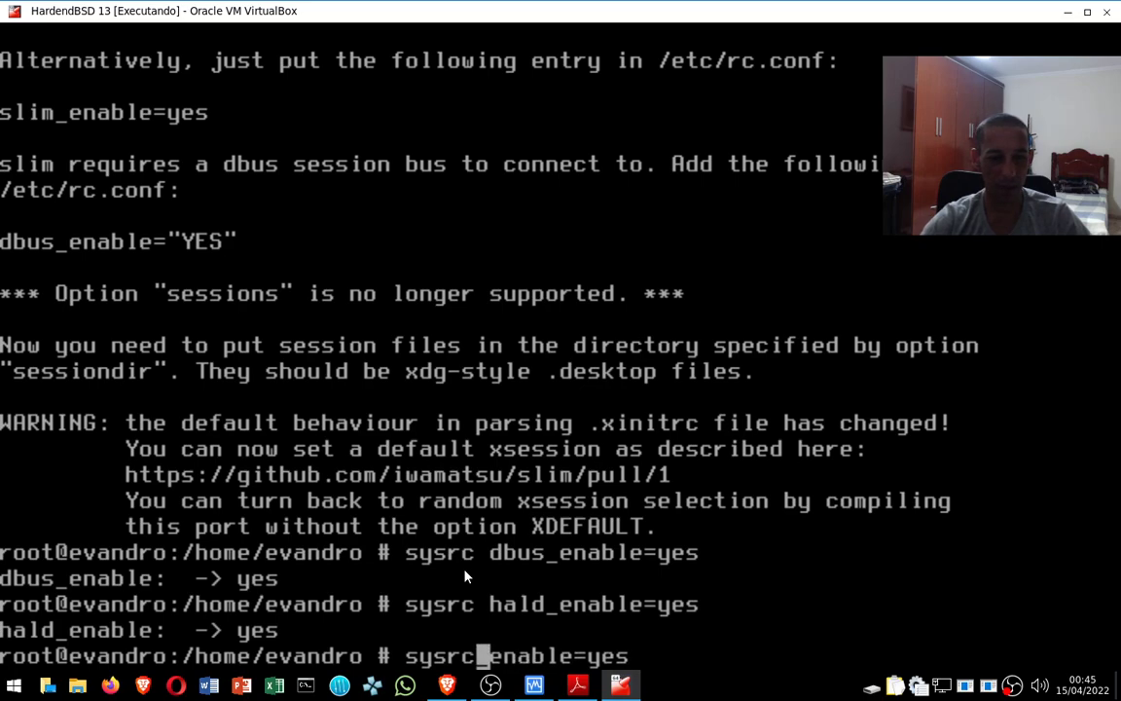
text(slim)
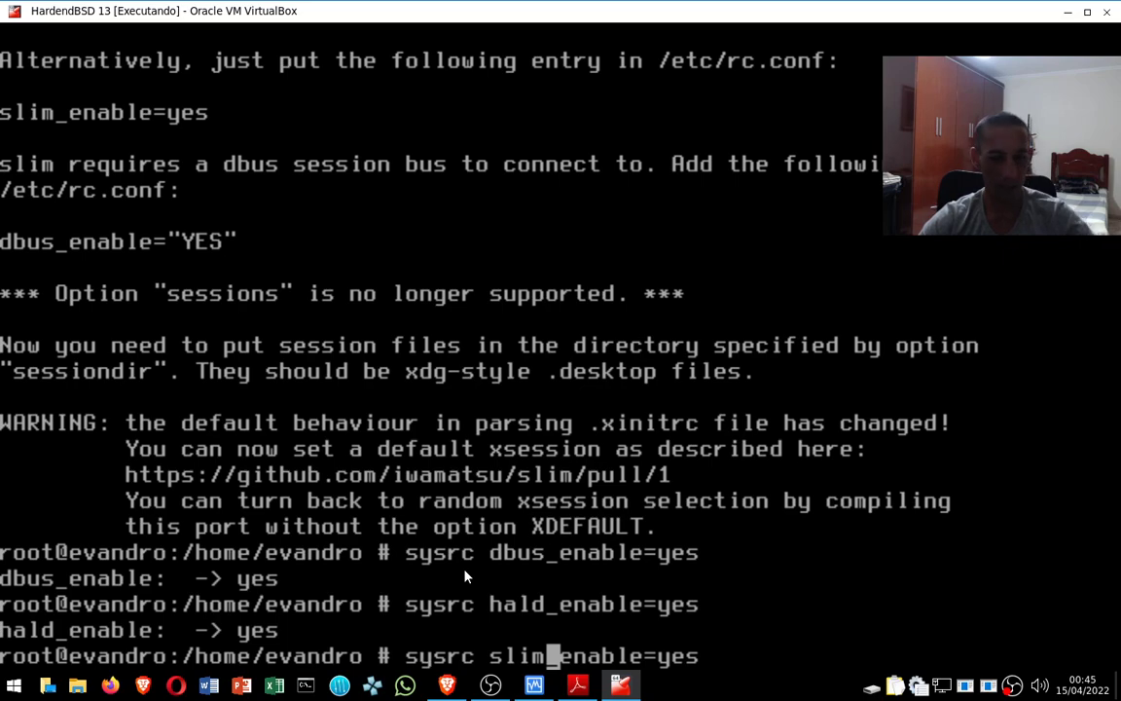
key(Return)
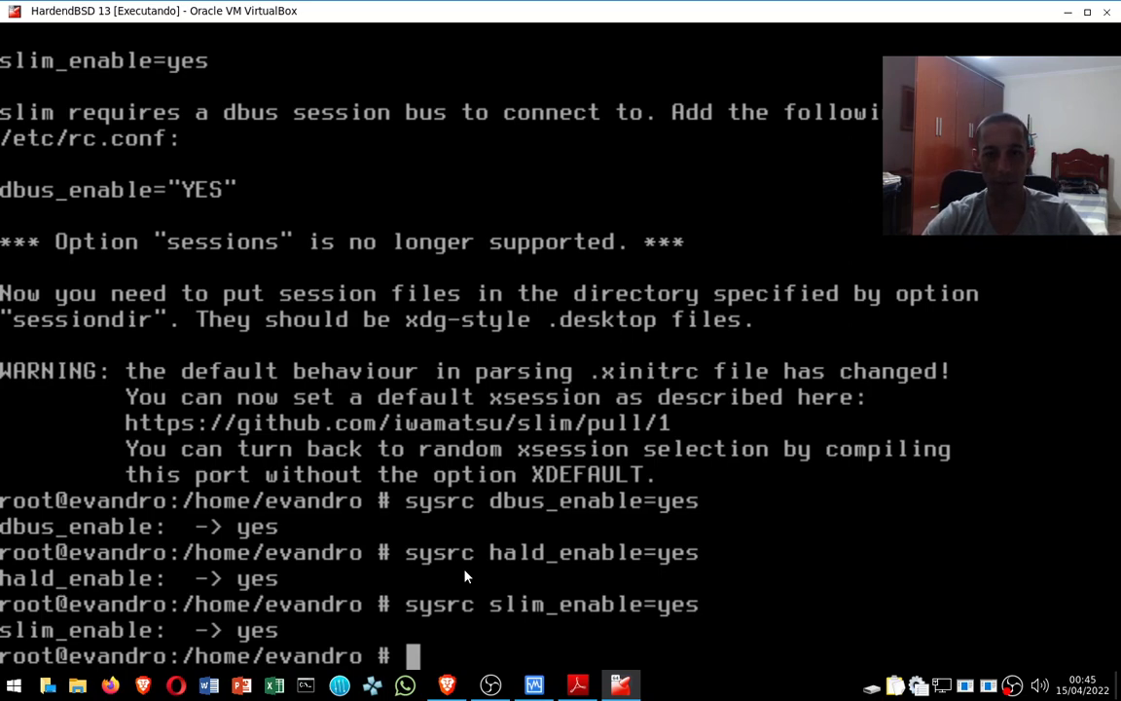
Open a new .xinitrc file in the regular user's home directory with nano.
text(nano )
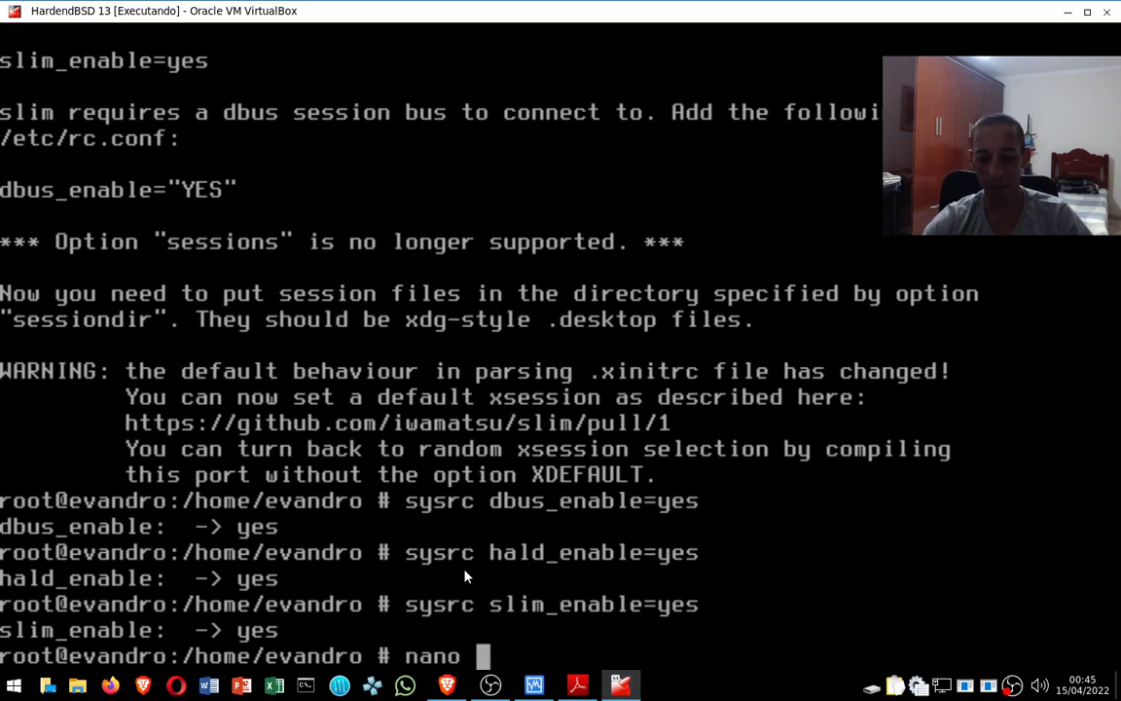
text(/)
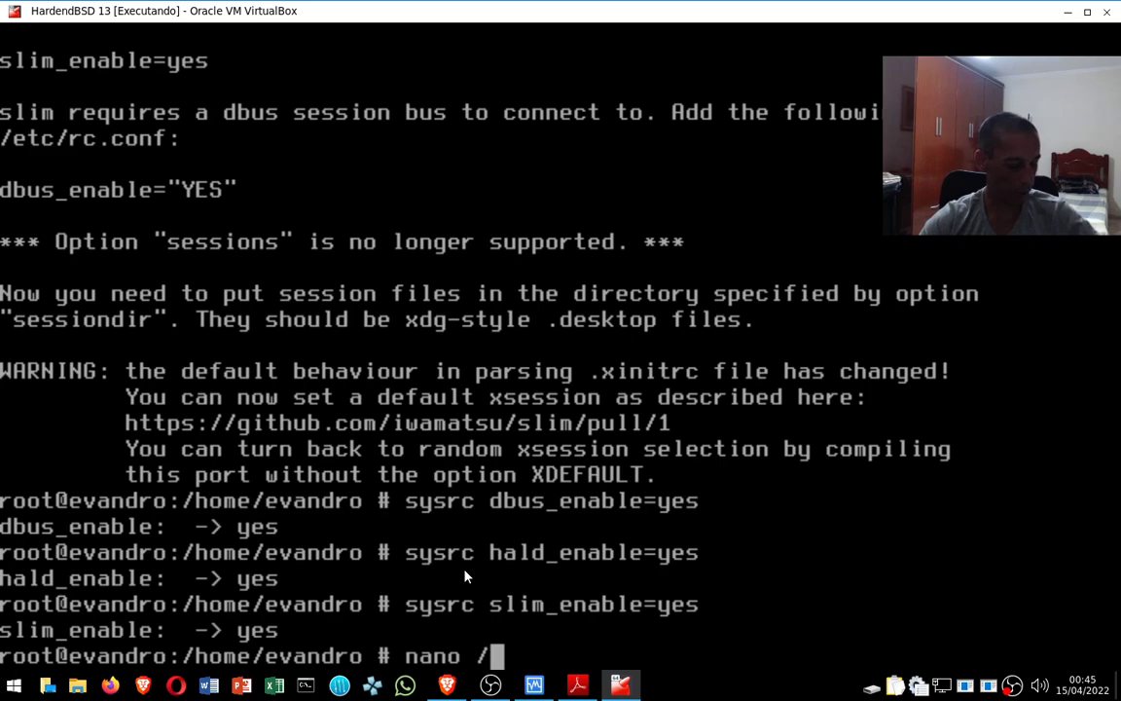
text(home)
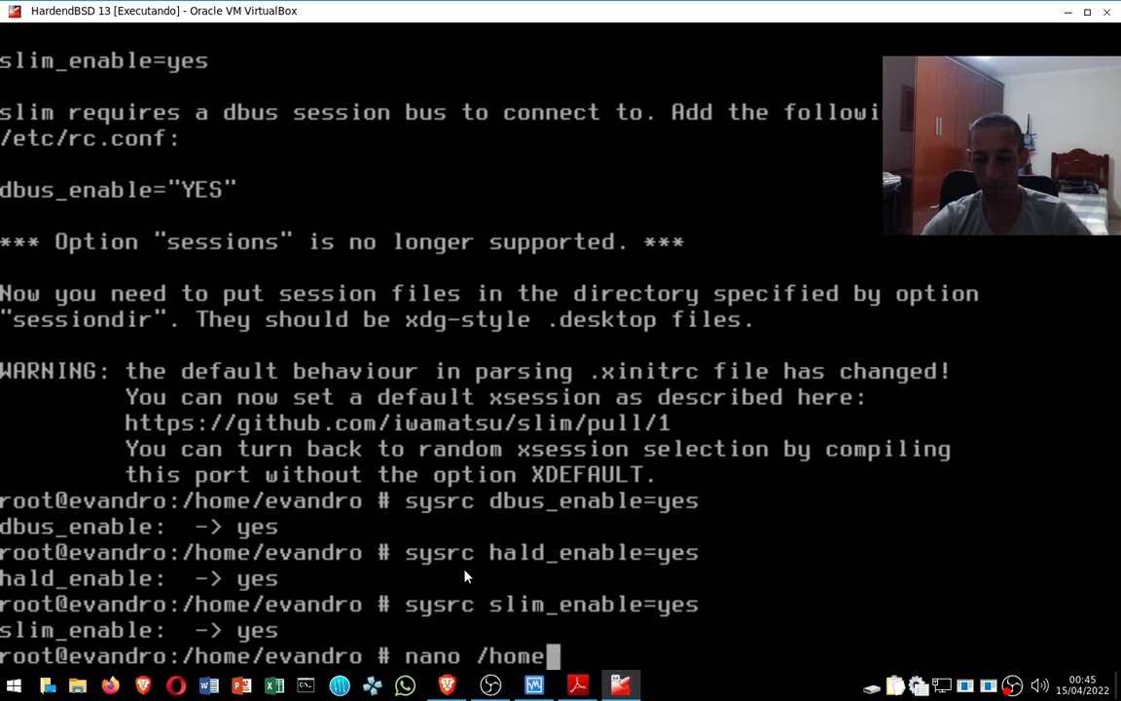
text(/)
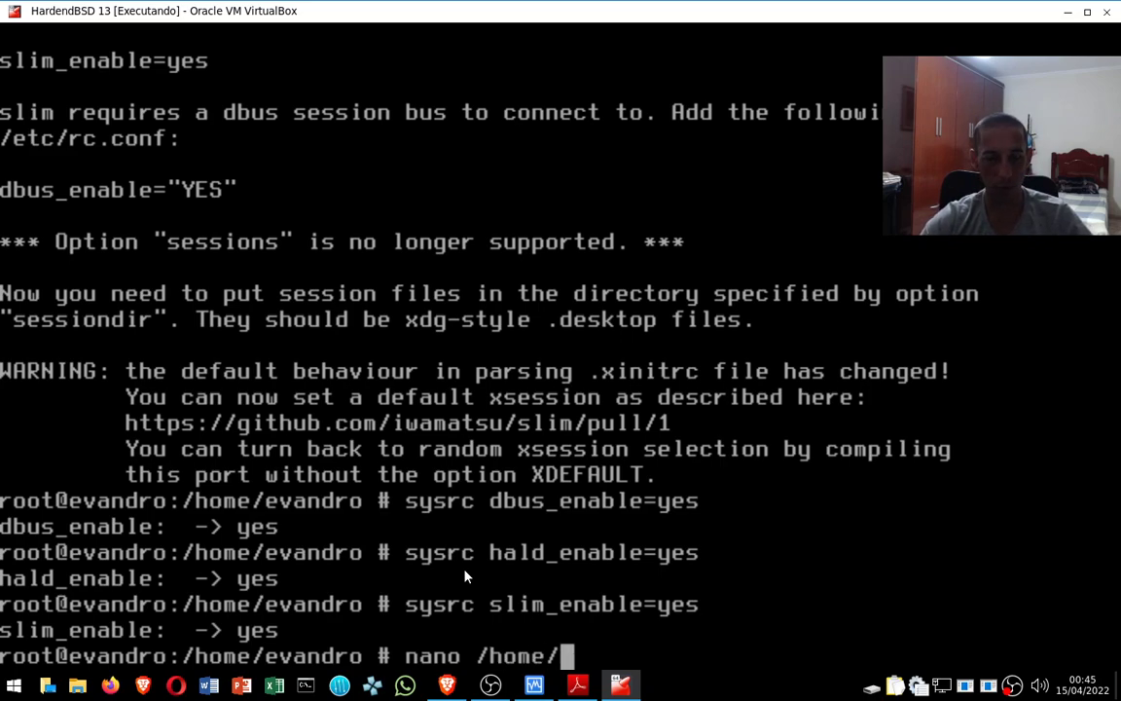
text(evandro)
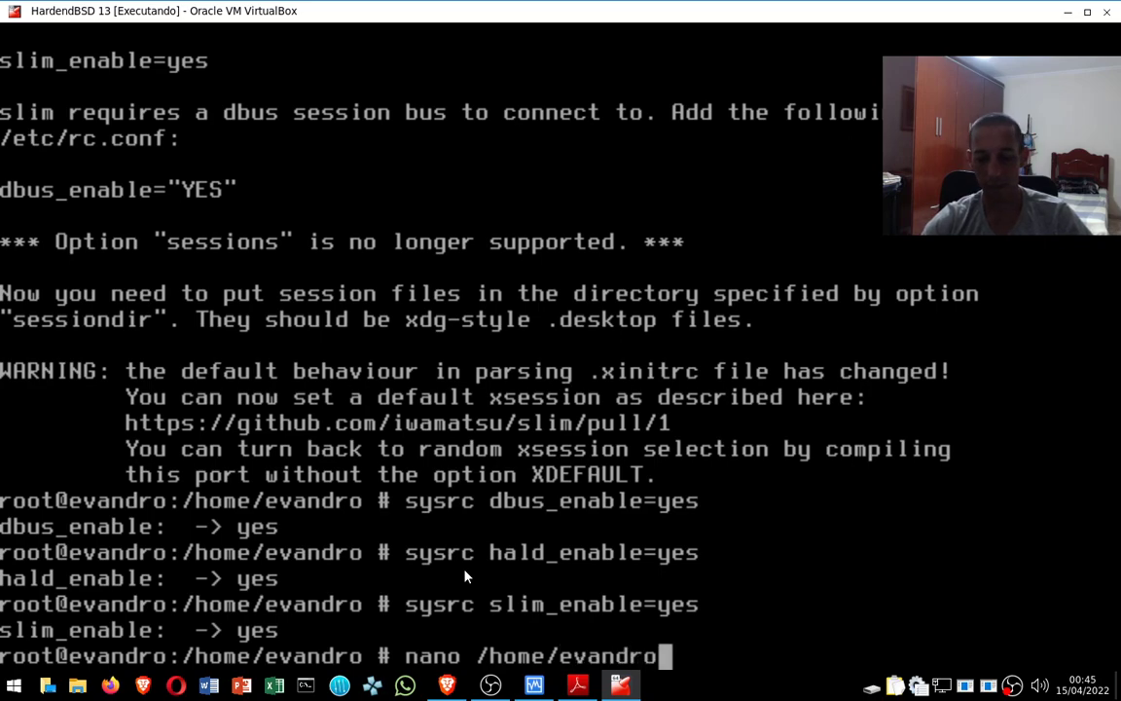
text(/)
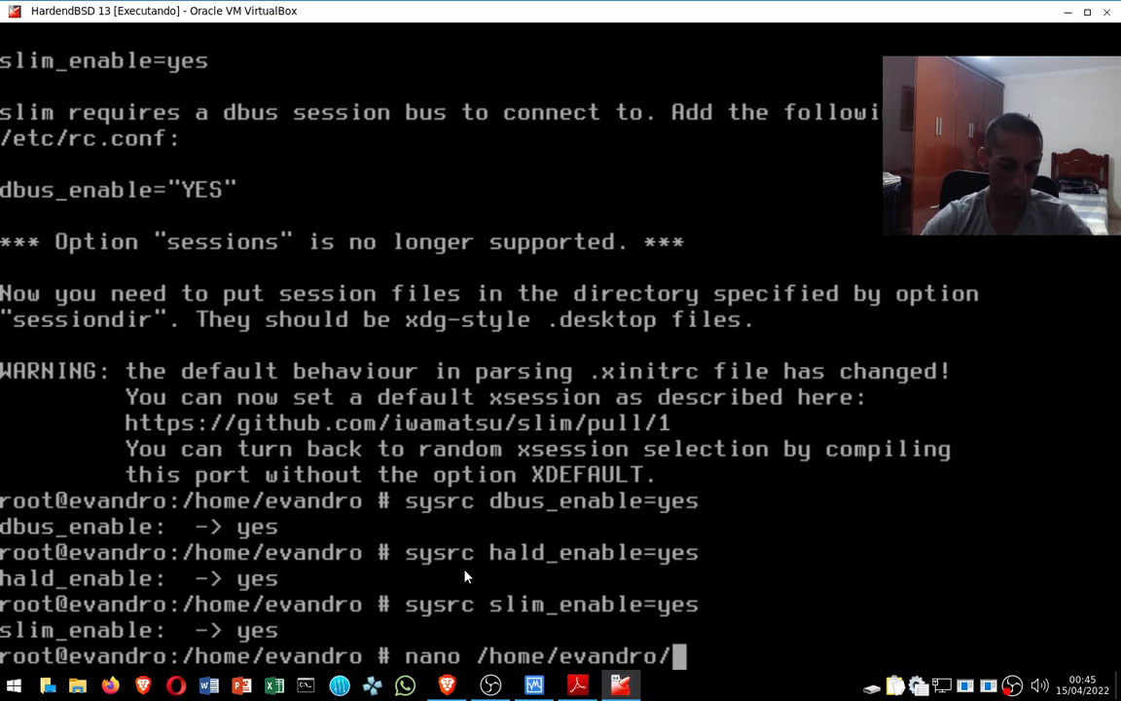
text(.x)
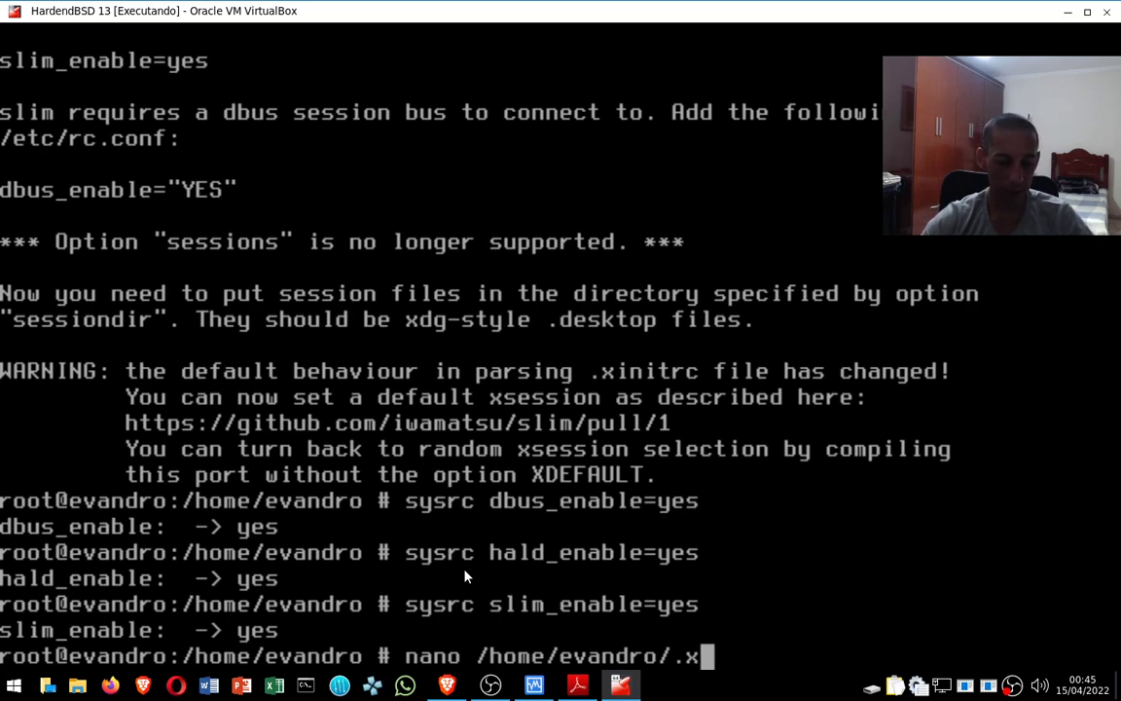
text(init)
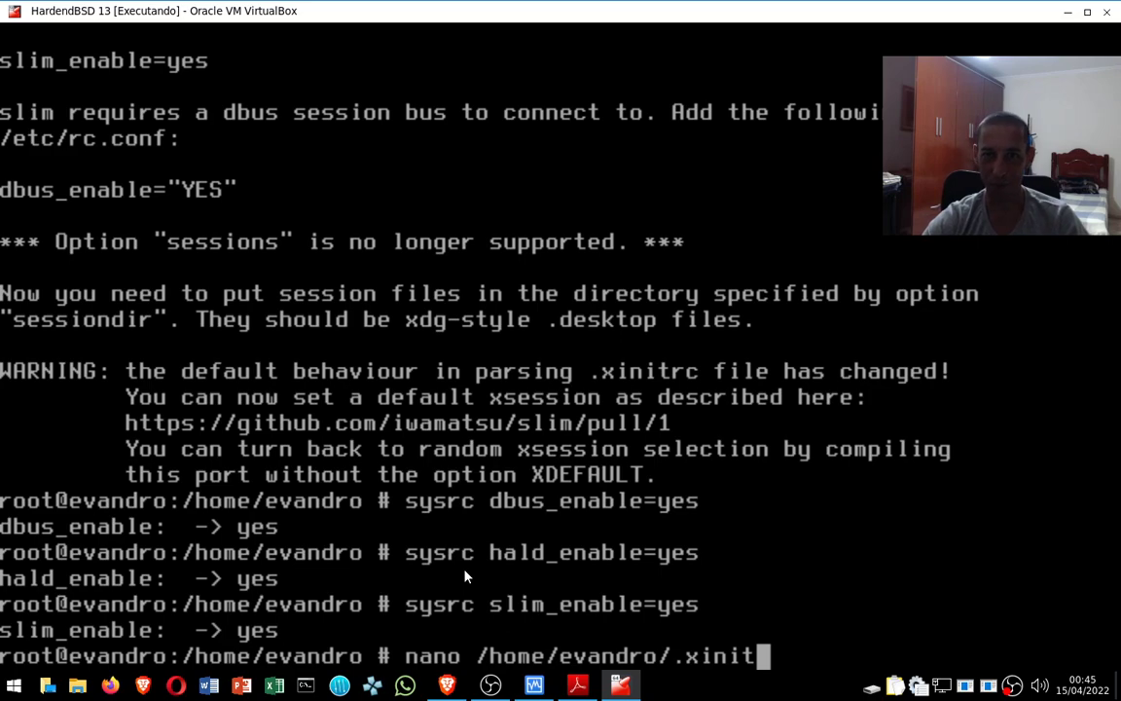
key(Left)
key(Left)
key(Left)
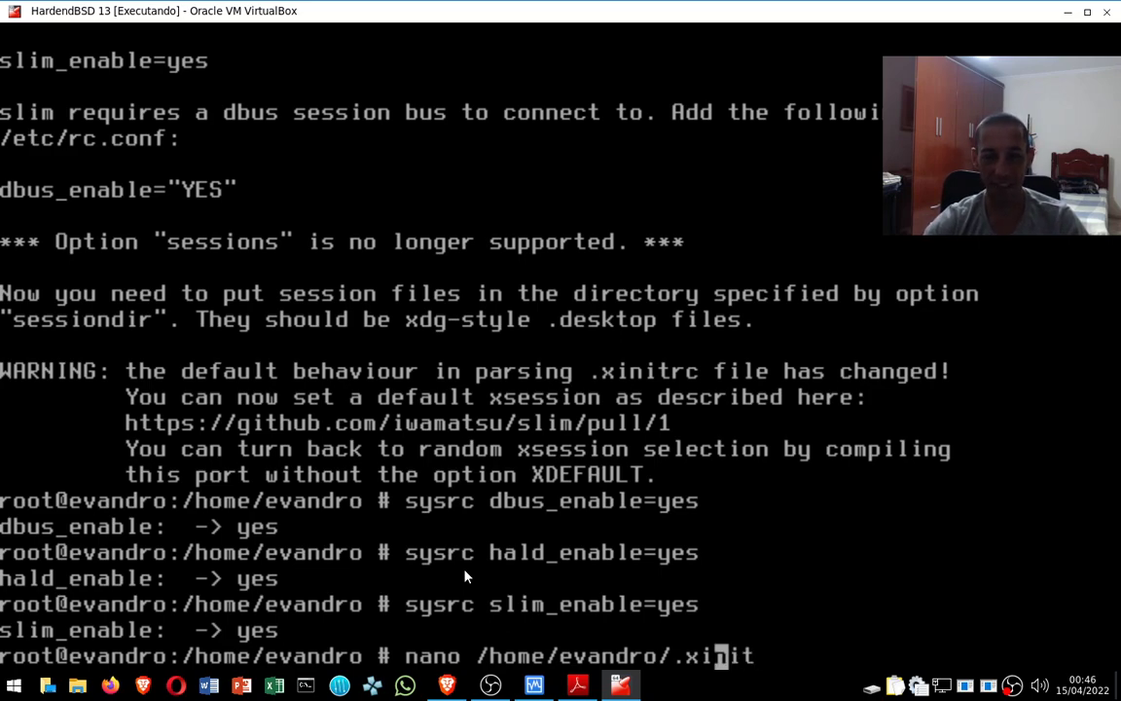
key(Right)
key(Right)
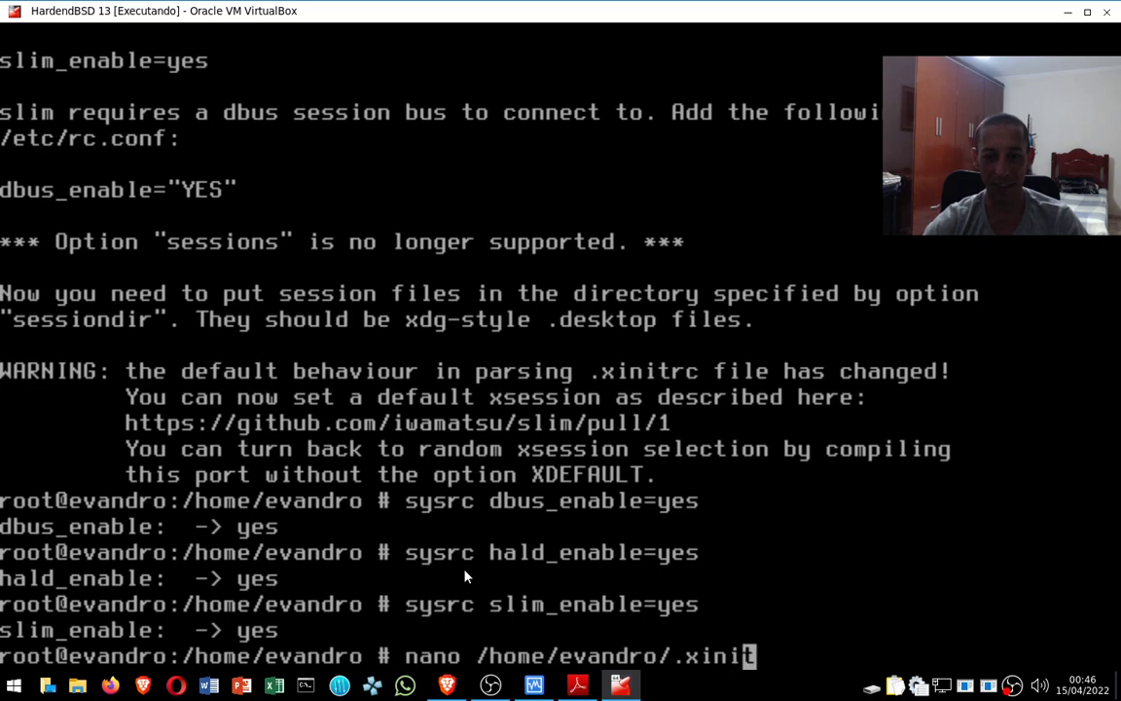
key(BackSpace)
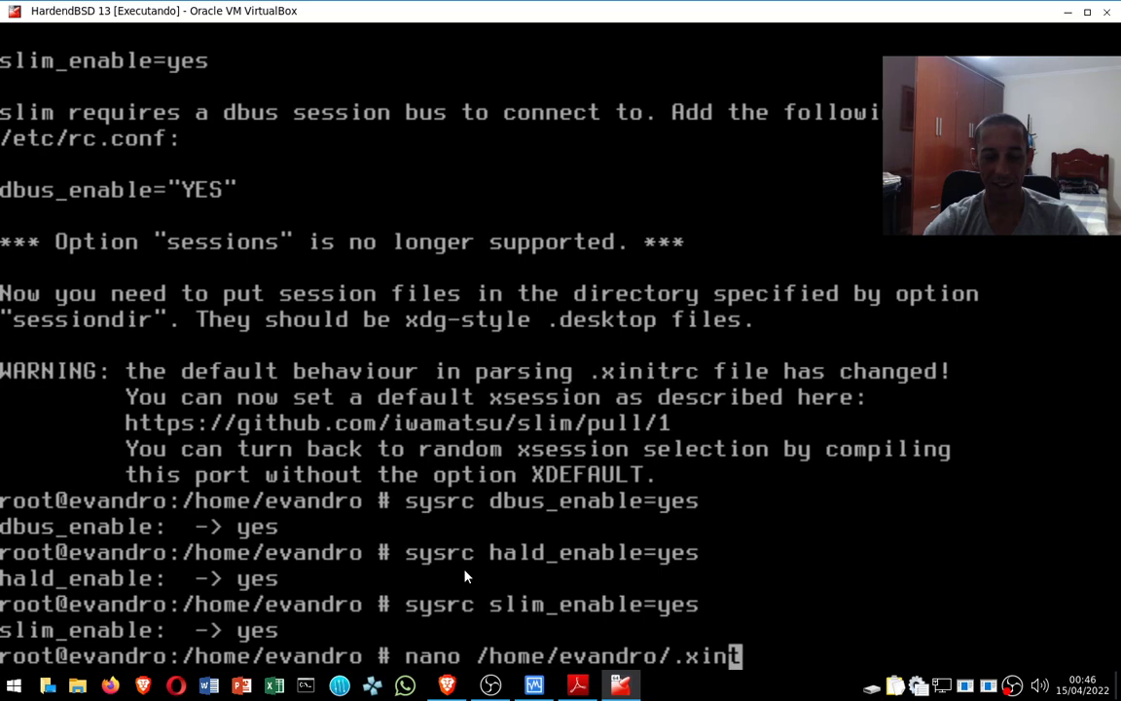
text(it)
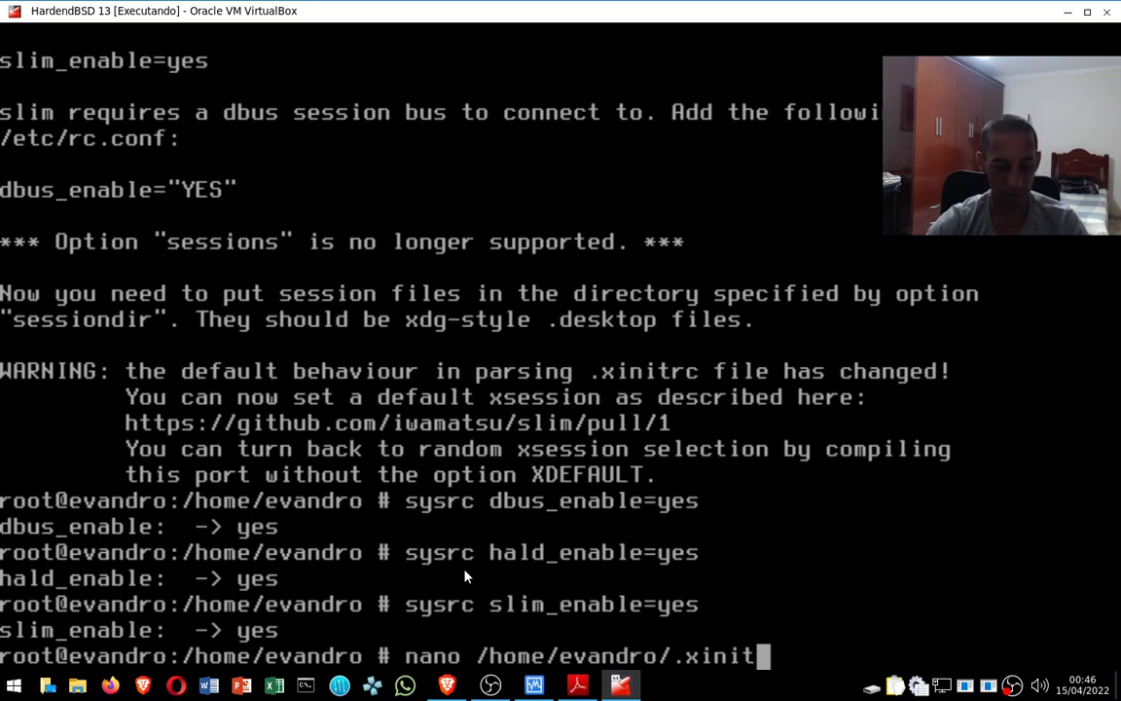
text(rc)
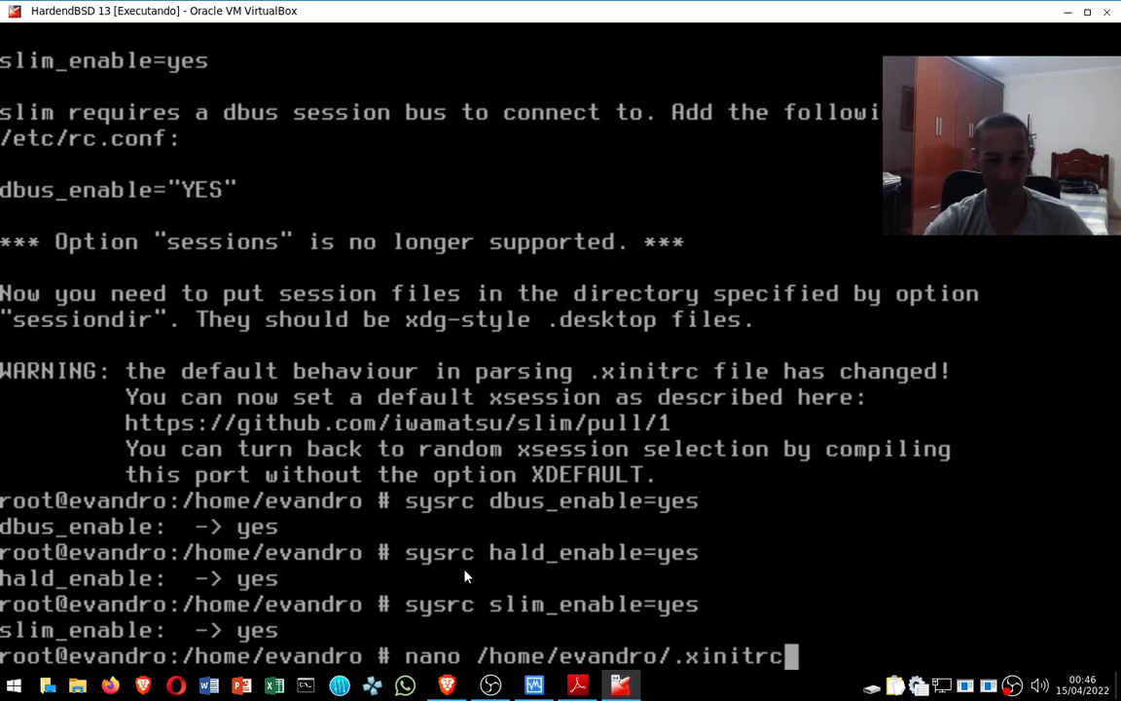
key(Return)
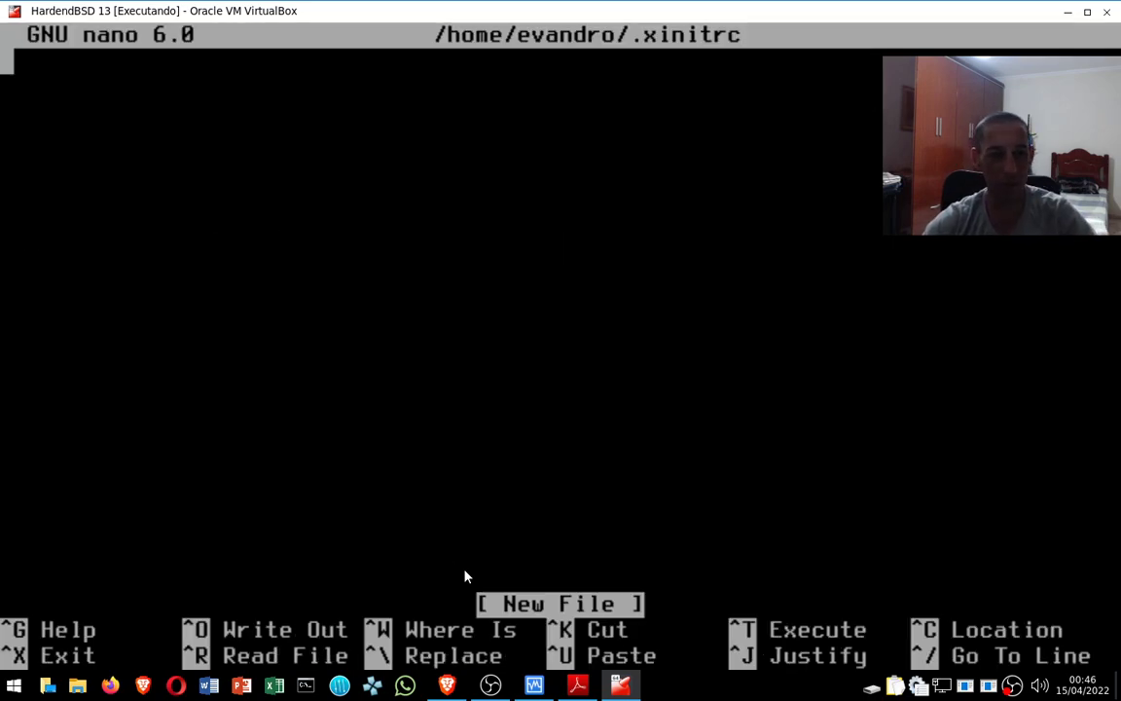
Add the line "exec startxfce4" below a blank line in .xinitrc, then save the file and exit nano.
key(Return)
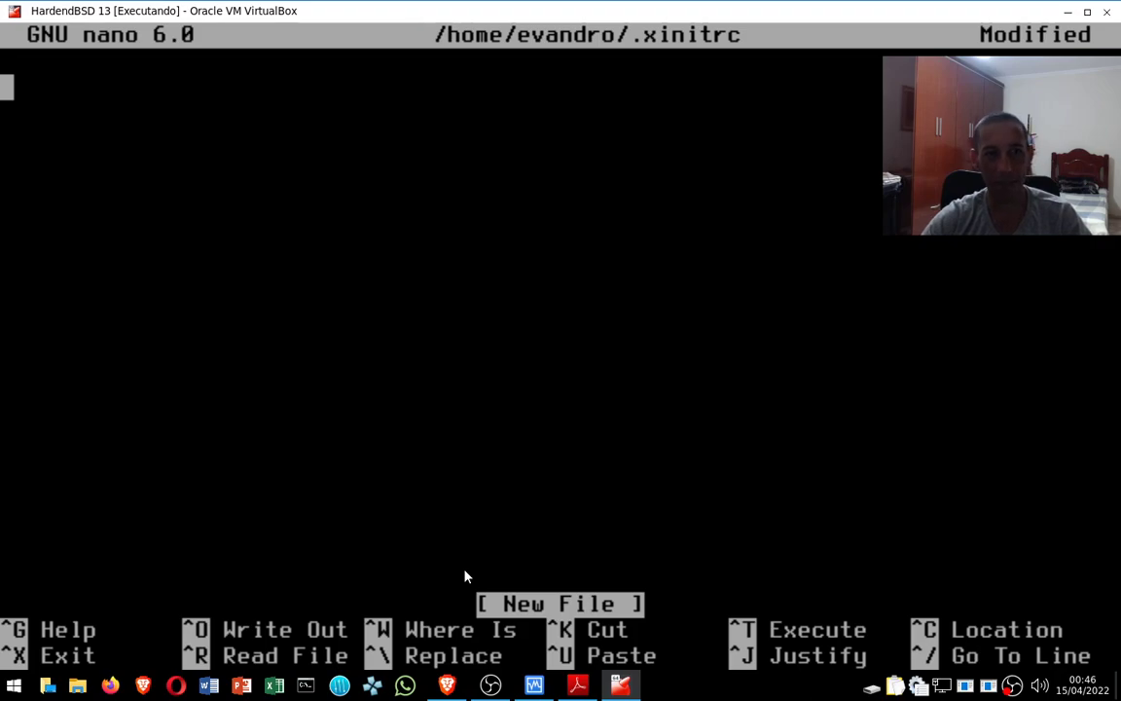
text(exe)
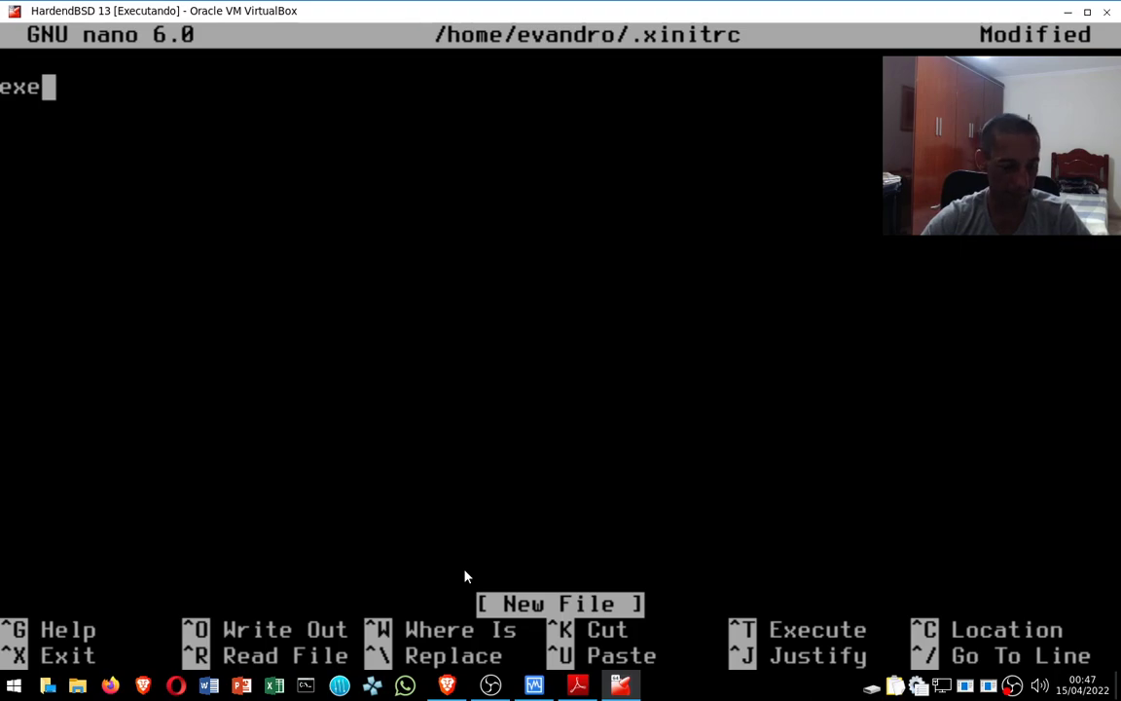
text(c)
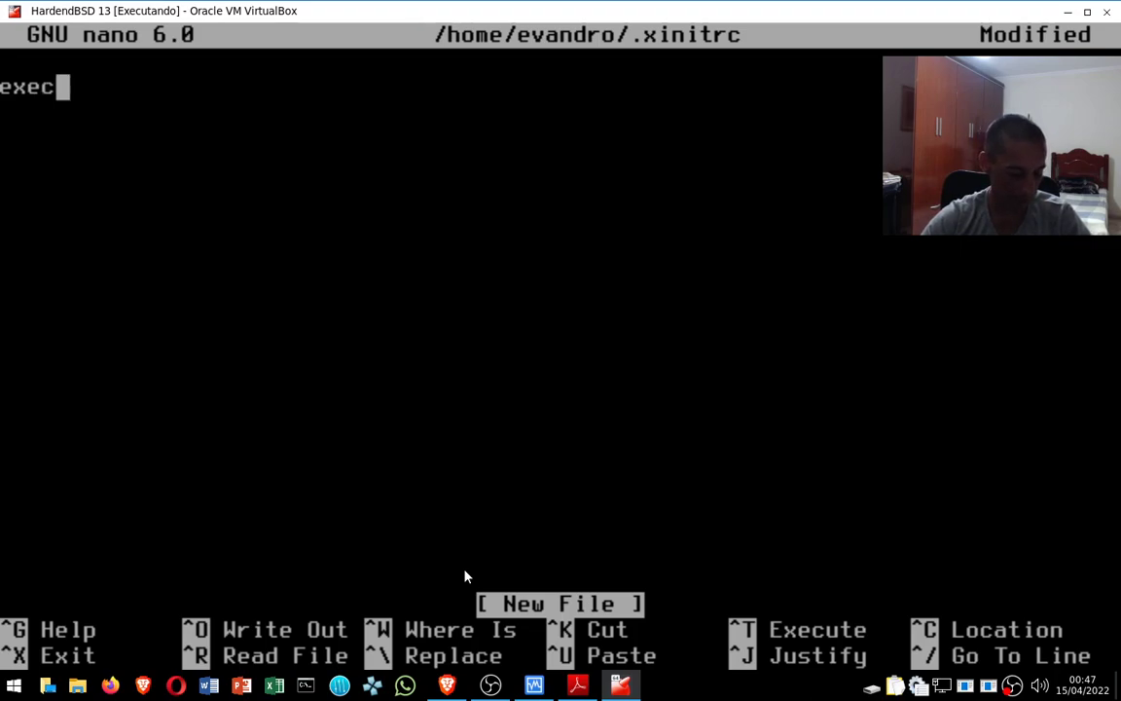
text( star)
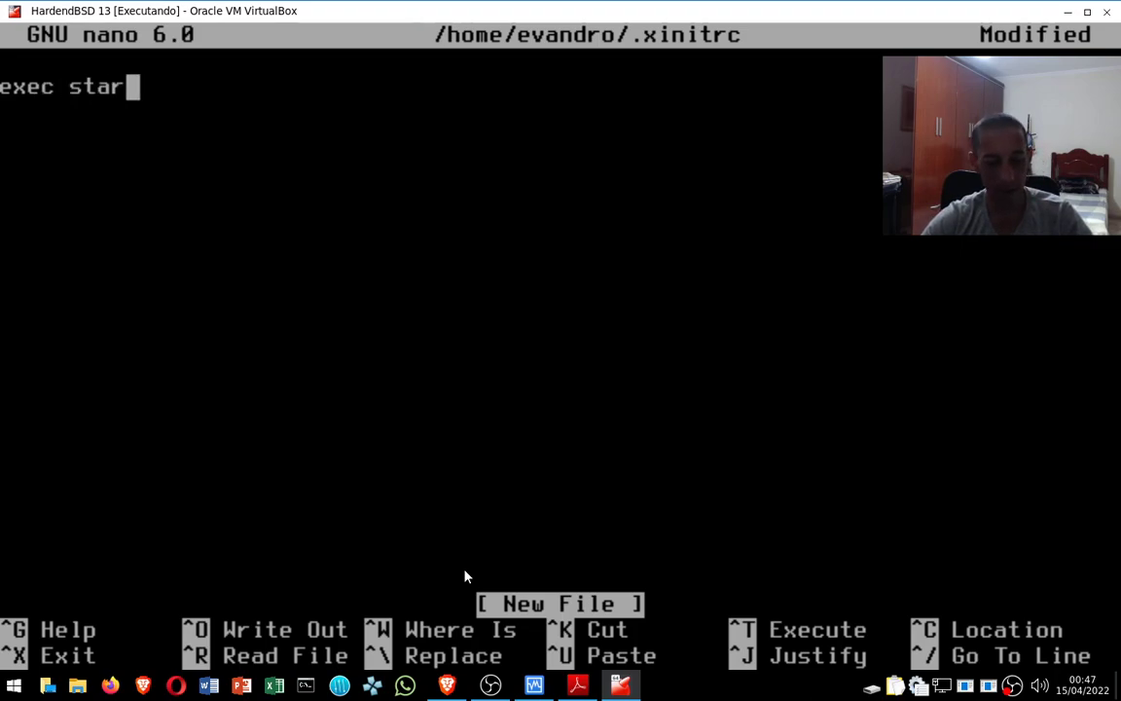
text(txfce)
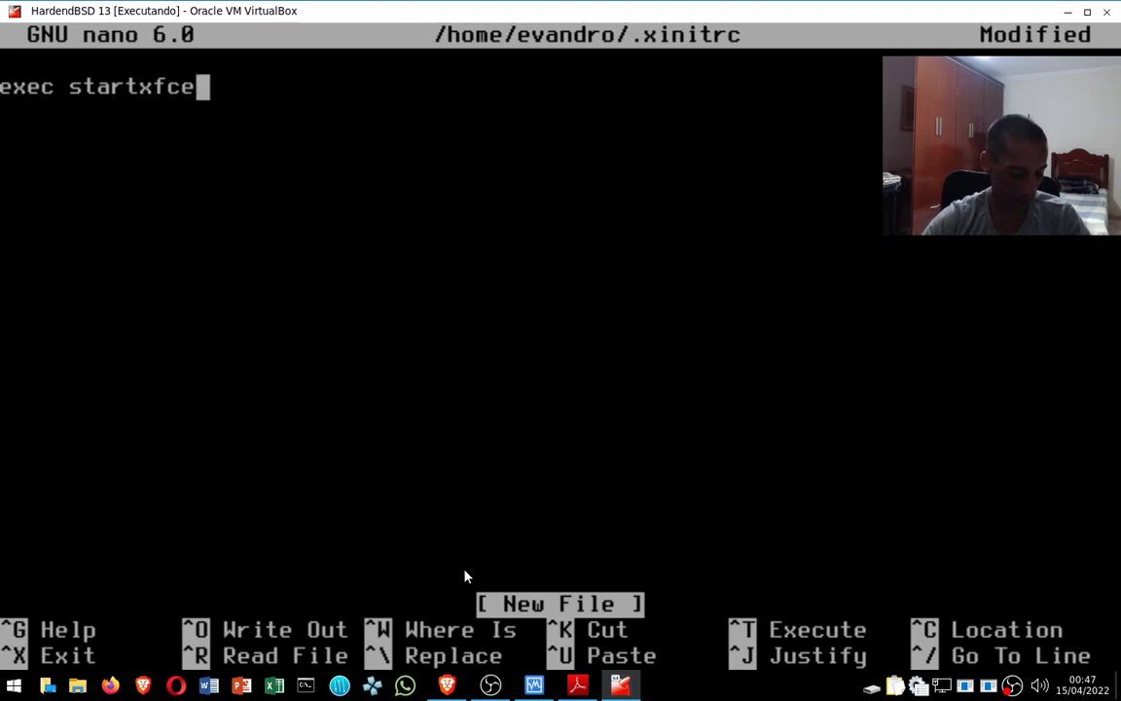
text(4)
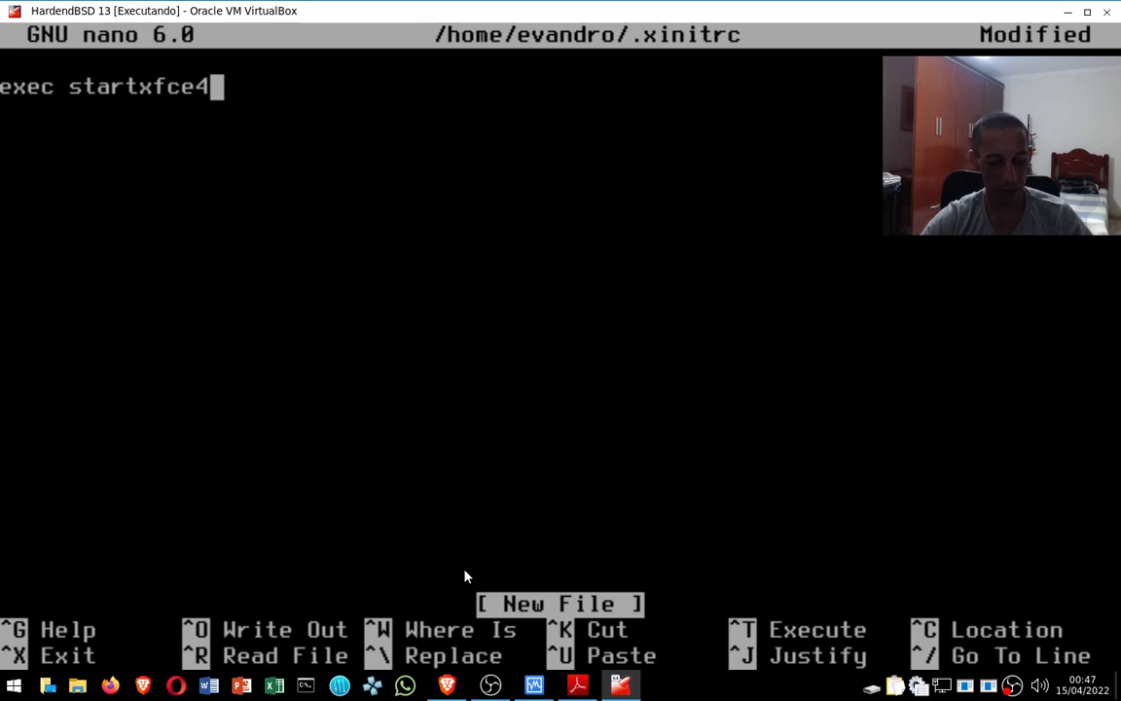
key(ctrl+o)
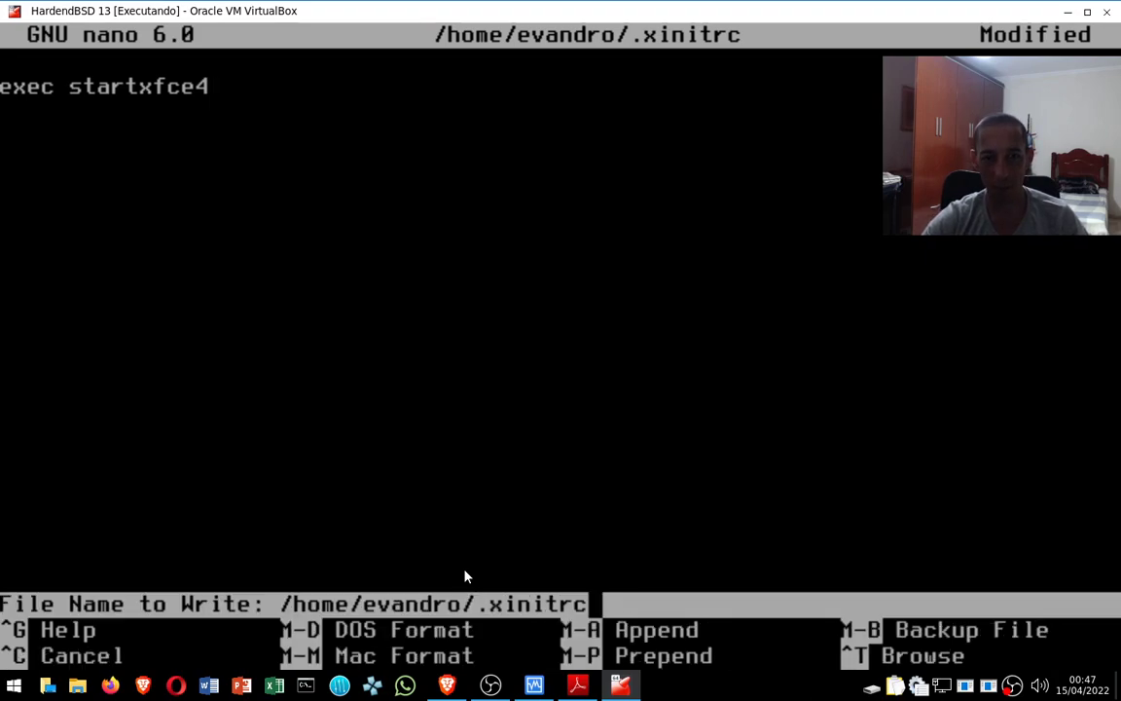
key(Return)
key(ctrl+x)
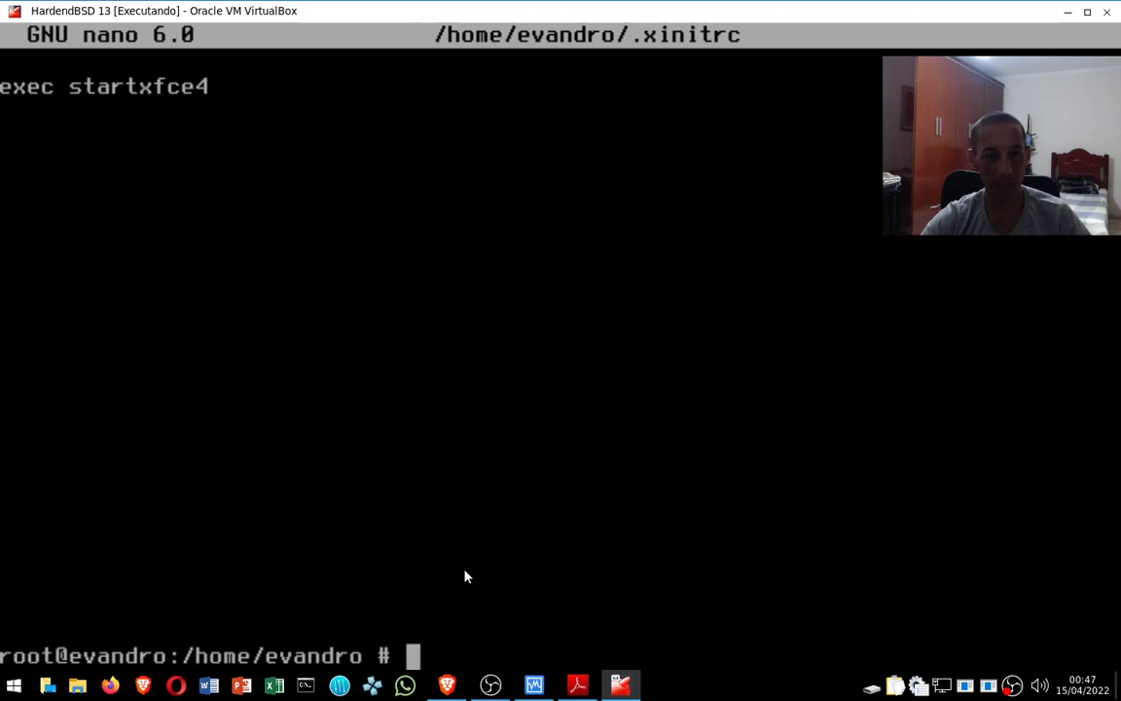
Clear the terminal and reopen the regular user's .xinitrc in nano to check its saved contents, then exit without changes.
text(clear)
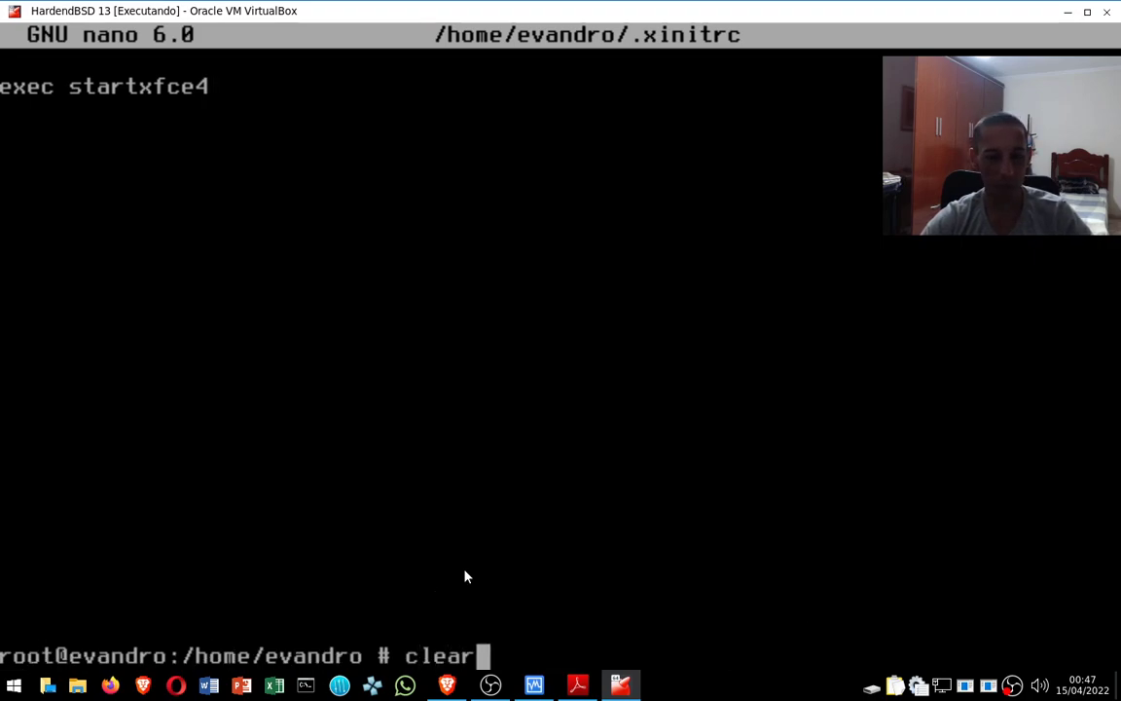
key(Return)
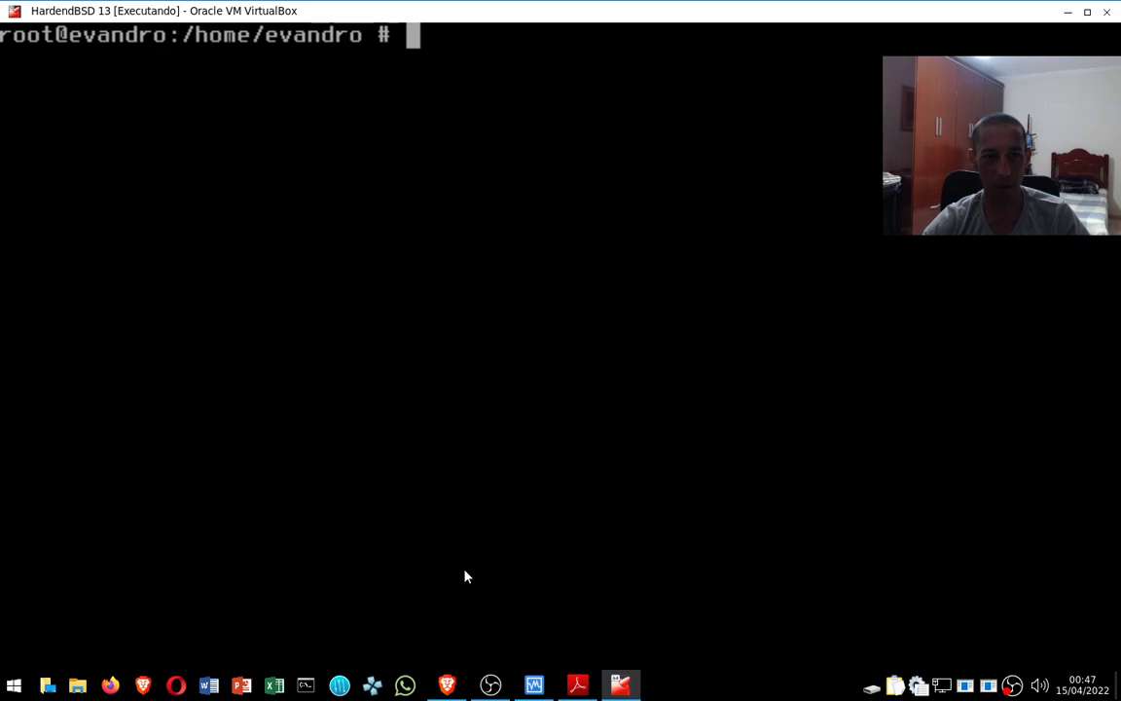
text(clear)
key(Up)
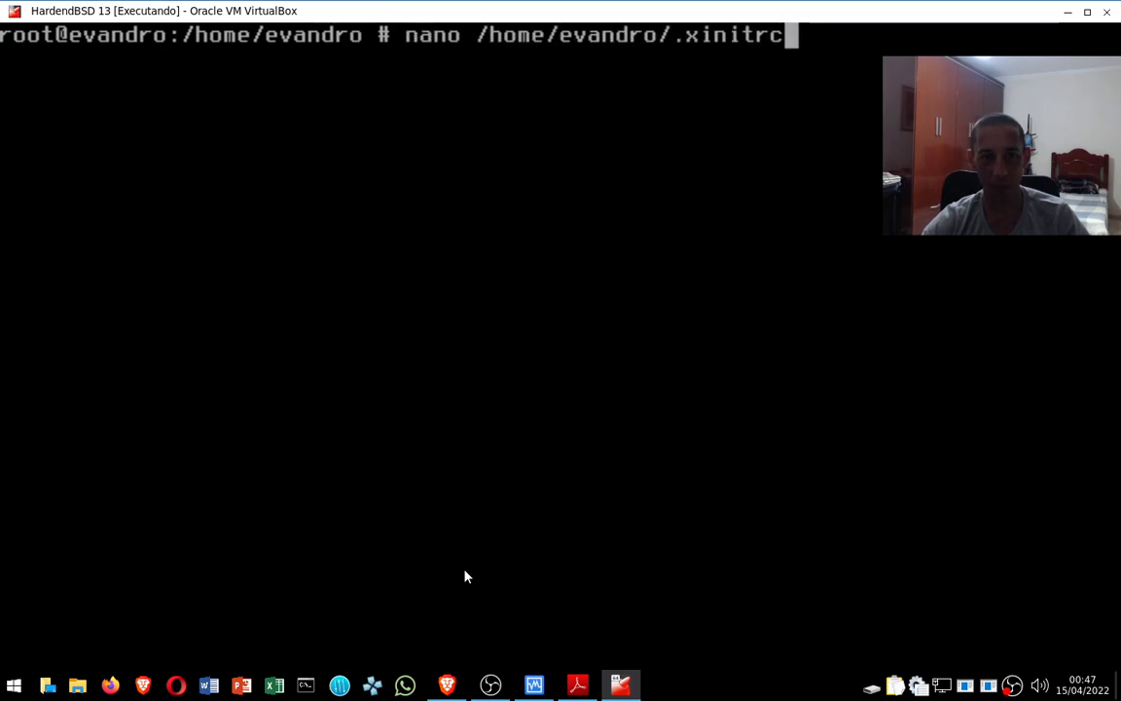
key(Return)
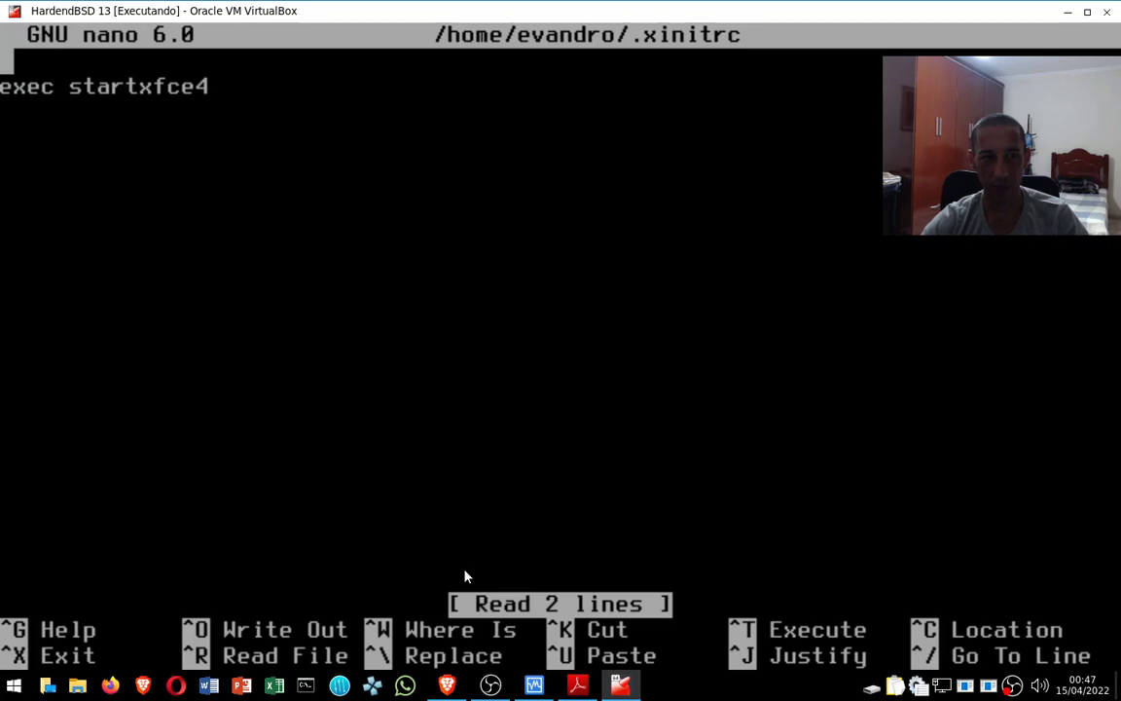
key(ctrl+x)
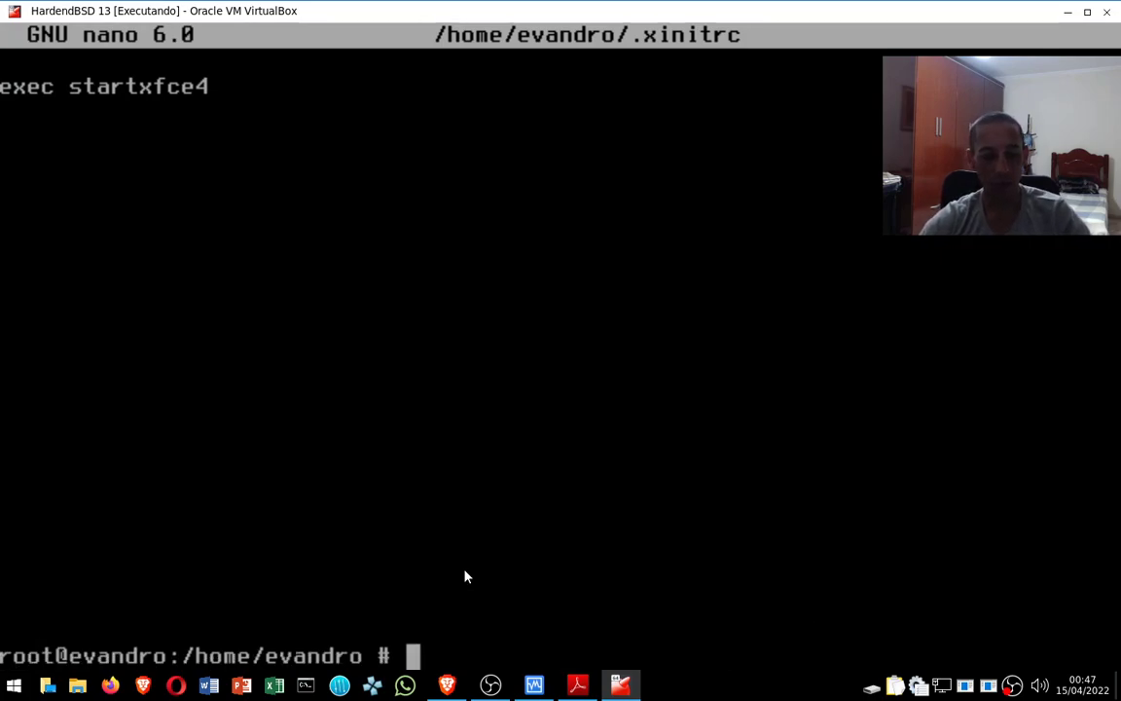
Reboot the system and log in at the graphical login screen with the regular user's username and account password.
text(reboot)
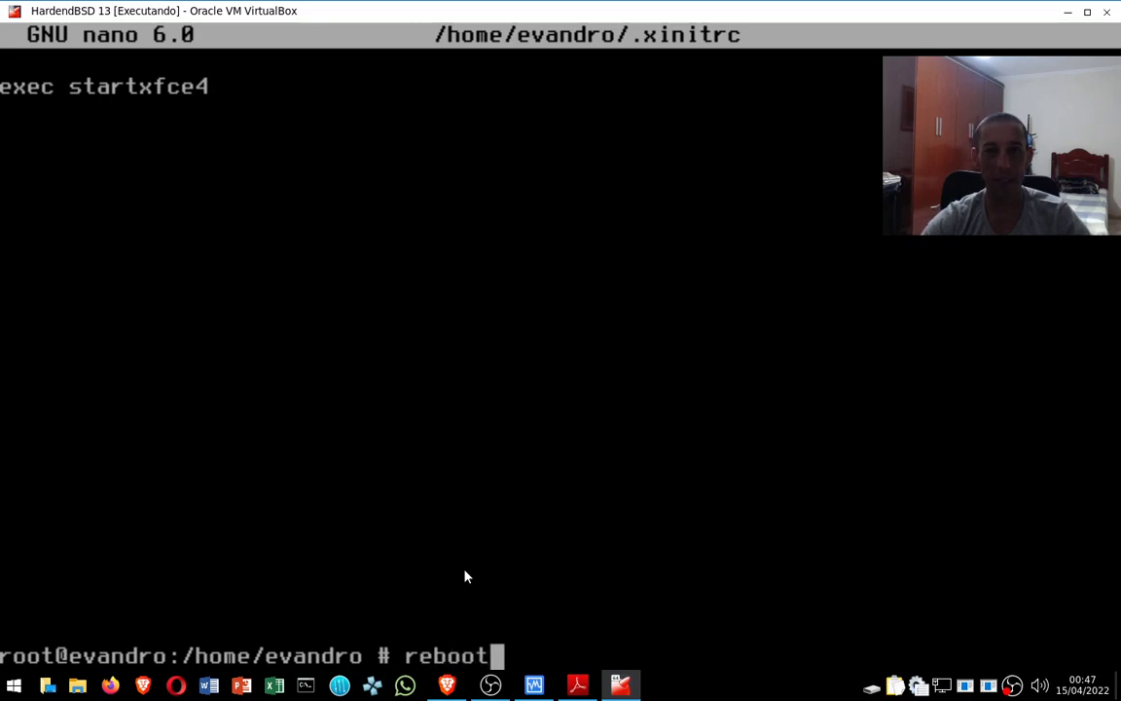
key(Return)
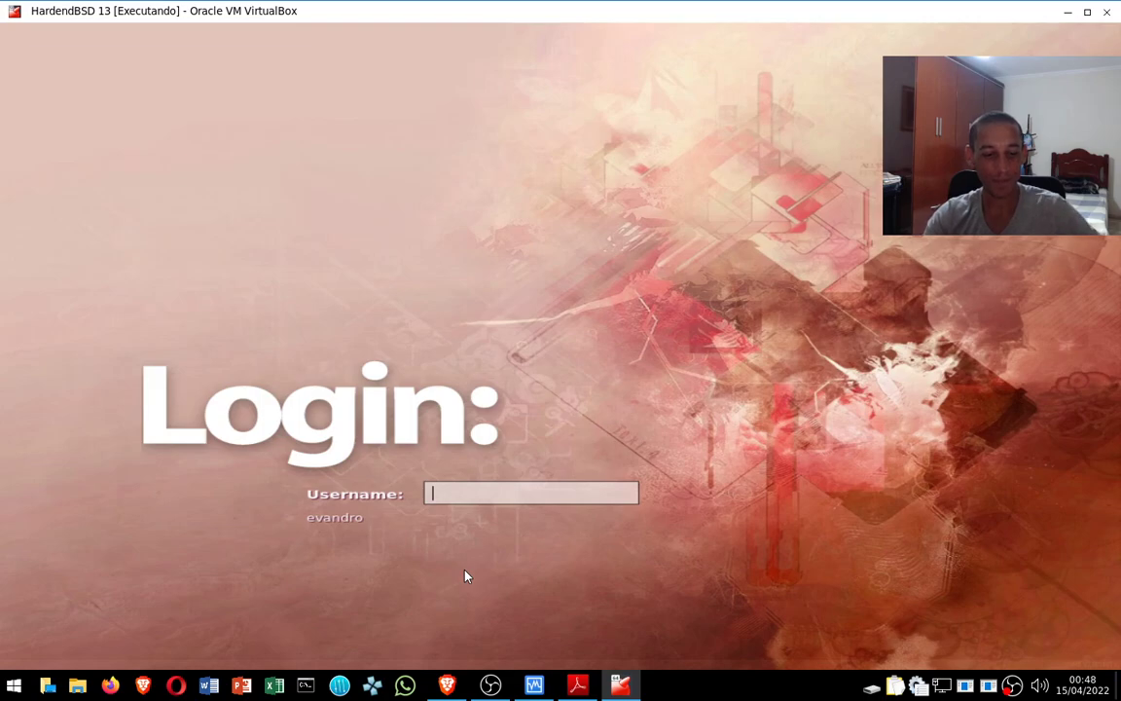
text(eva)
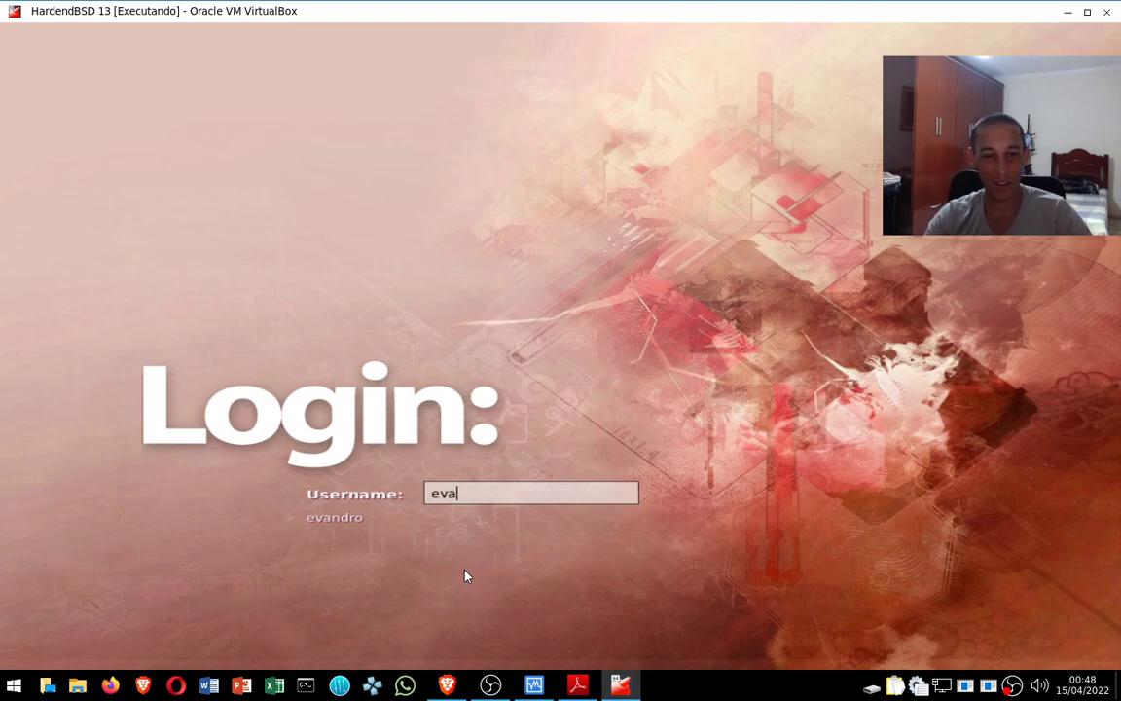
text(ndro)
key(Return)
text(*******)
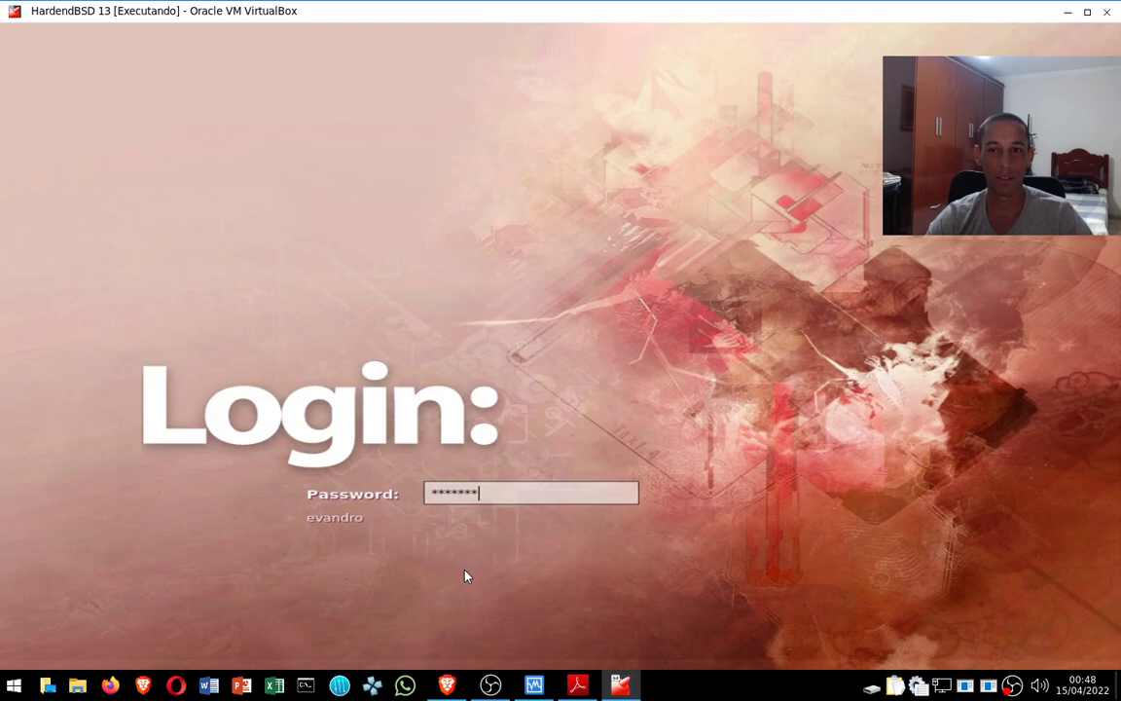
key(Return)
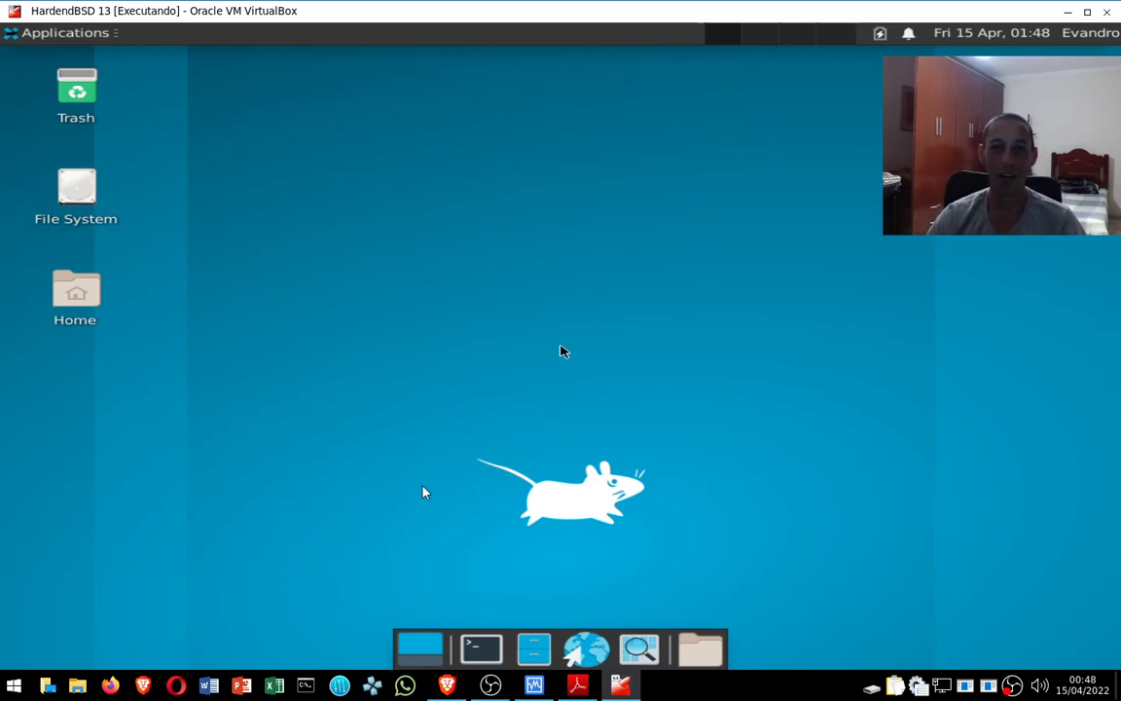
Examine the entries of the Xfce Applications menu on the new desktop, then close it.
click(346, 498)
click(598, 428)
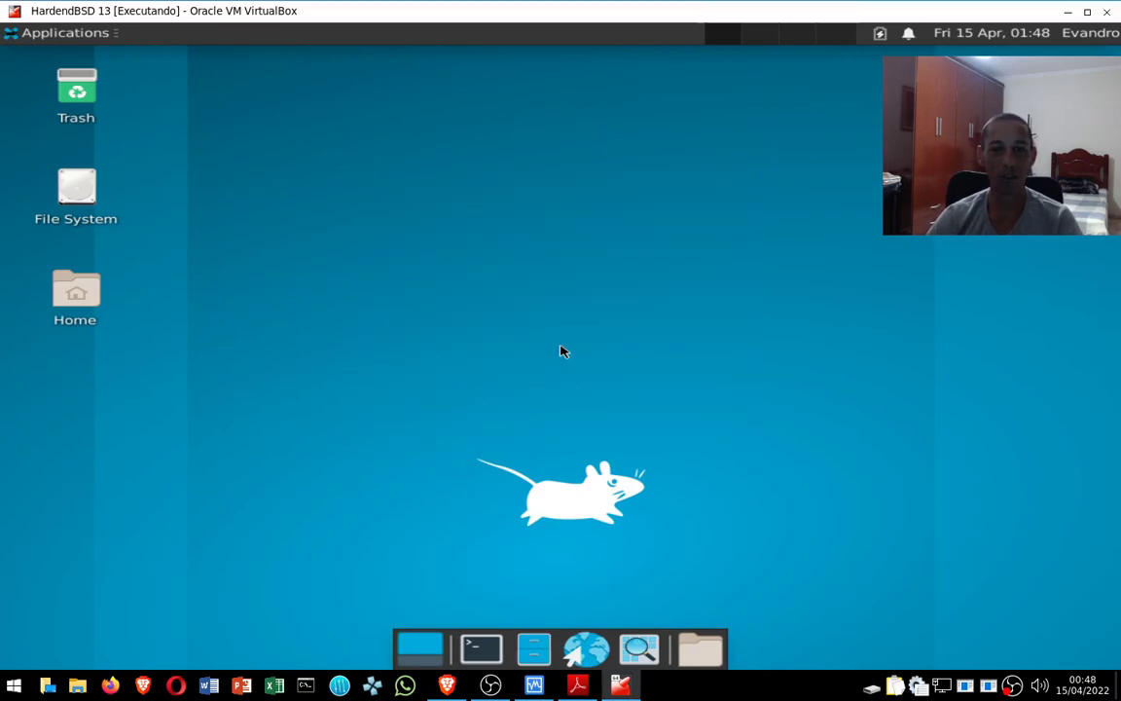
click(23, 36)
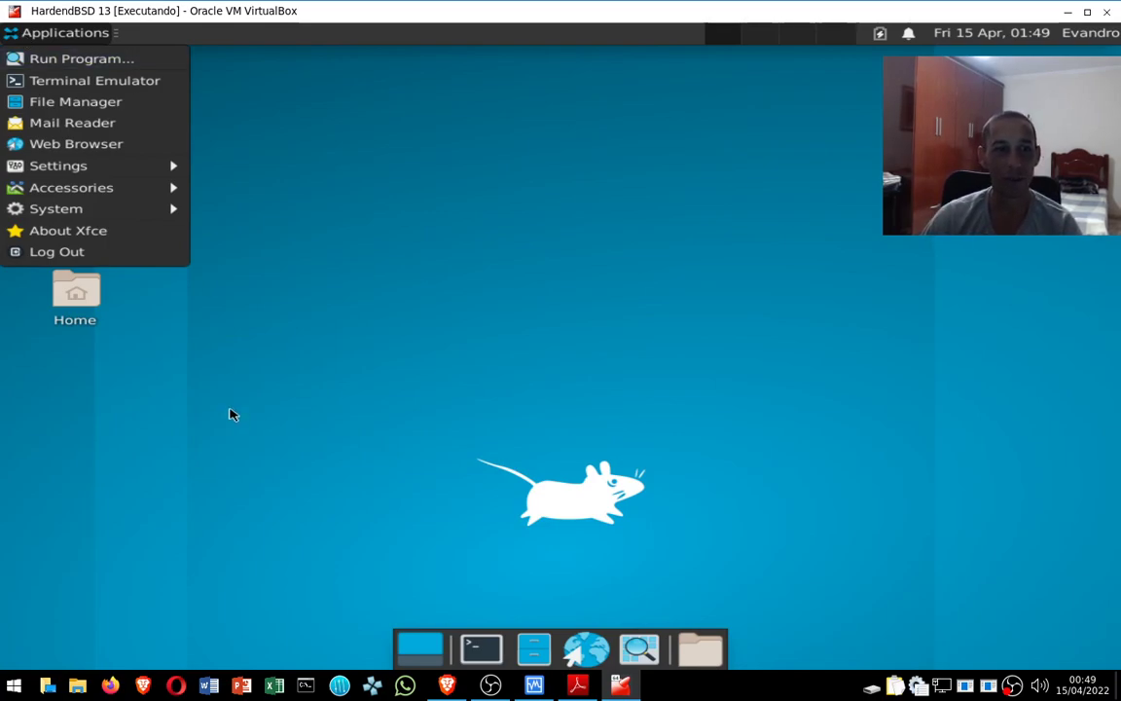
click(230, 412)
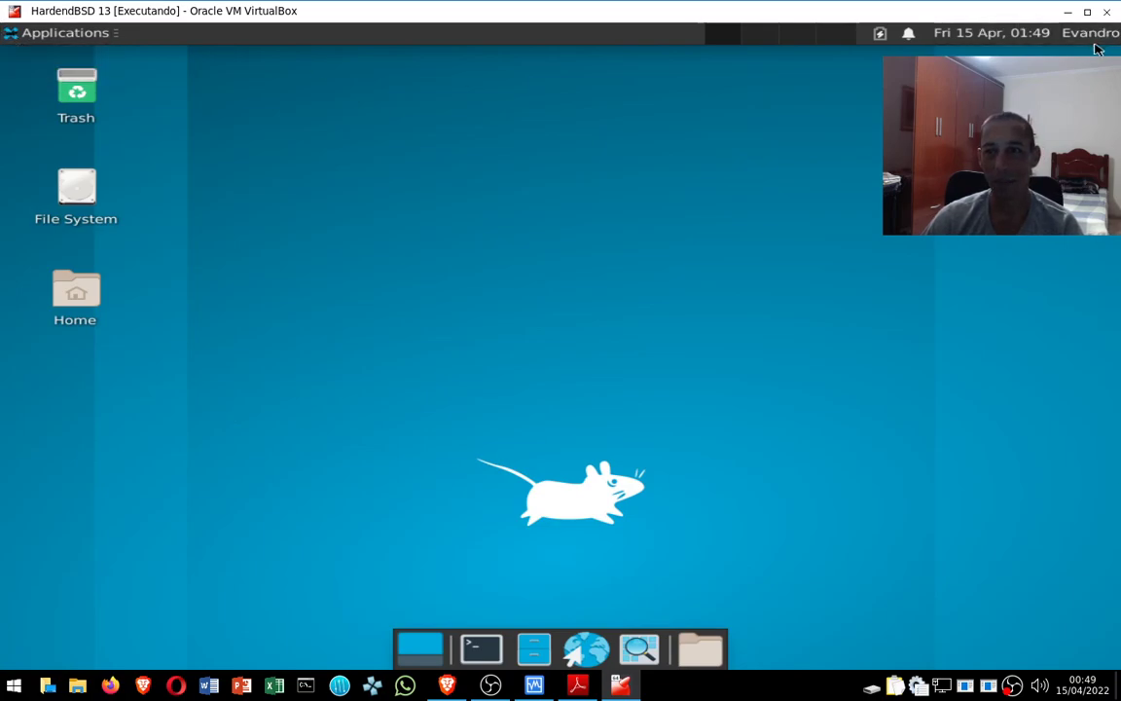
click(29, 32)
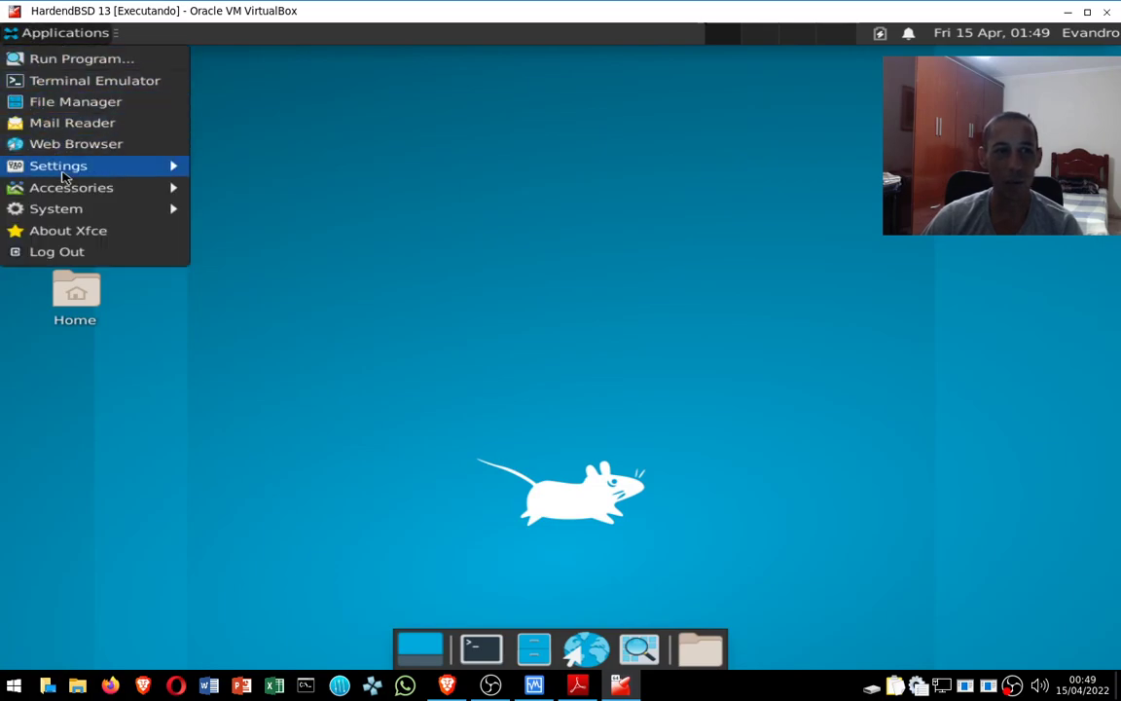
mouse_move(78, 191)
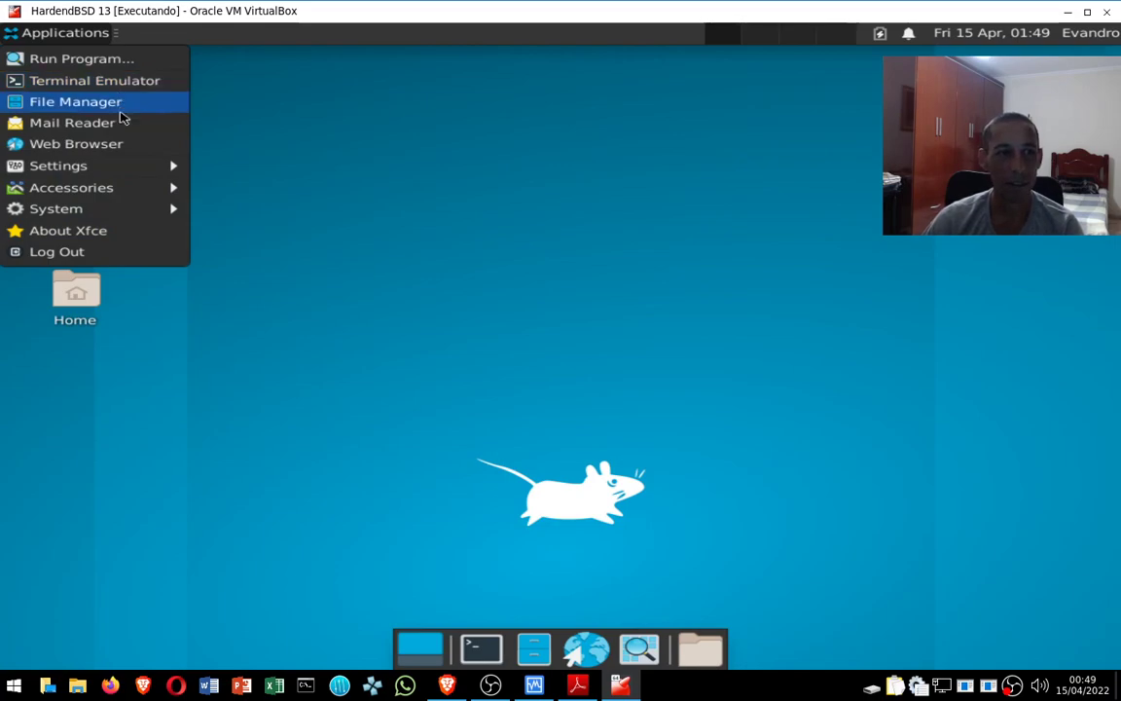
mouse_move(98, 212)
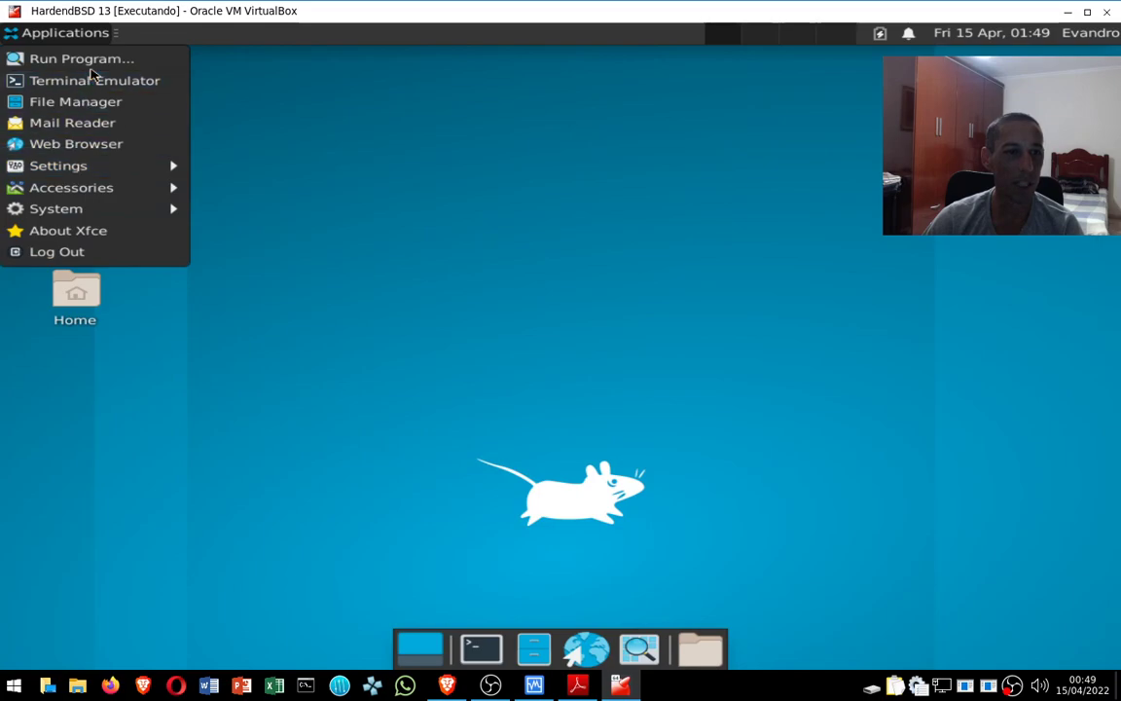
key(Escape)
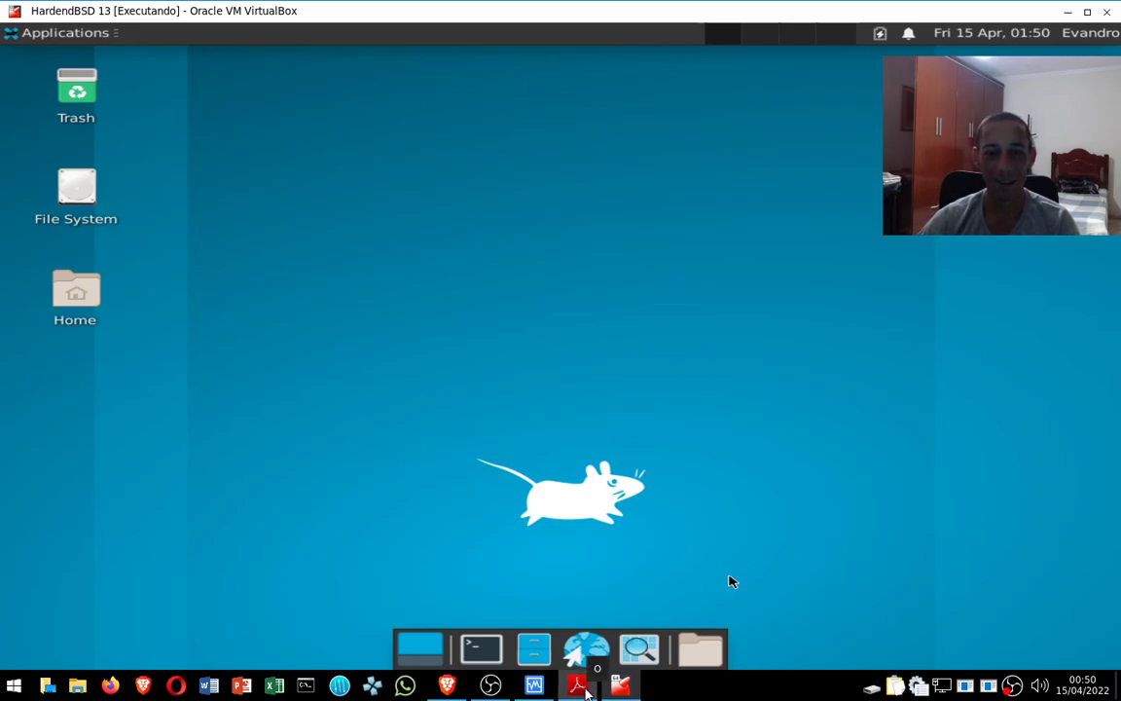
click(494, 686)
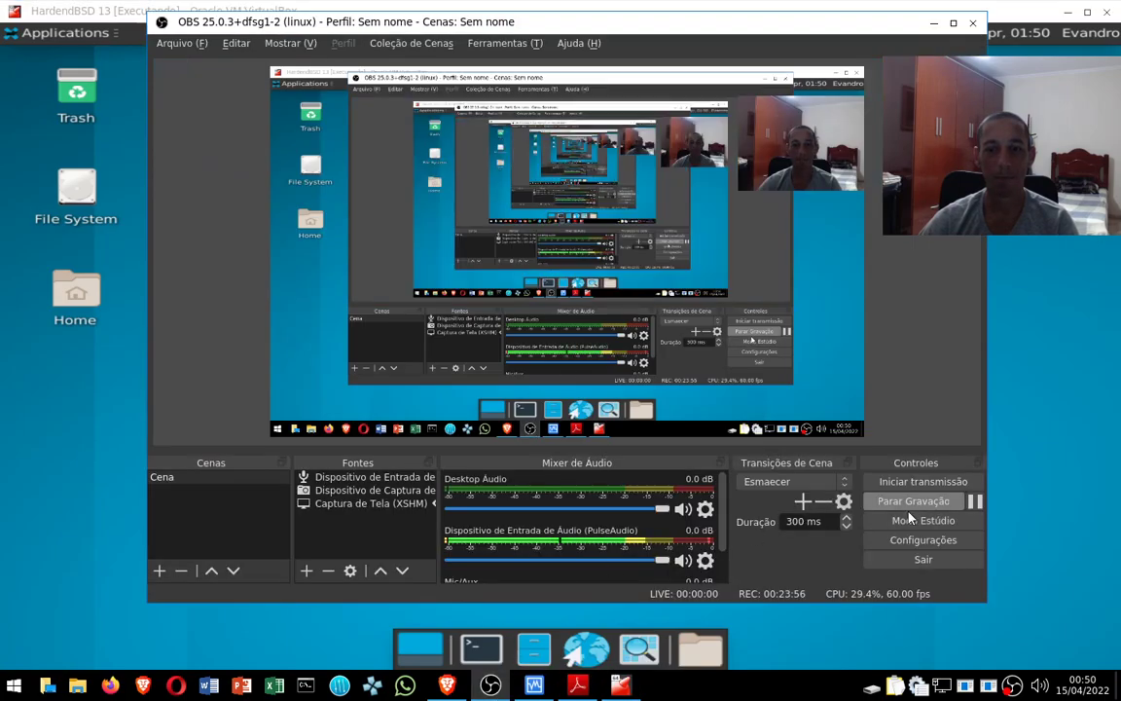